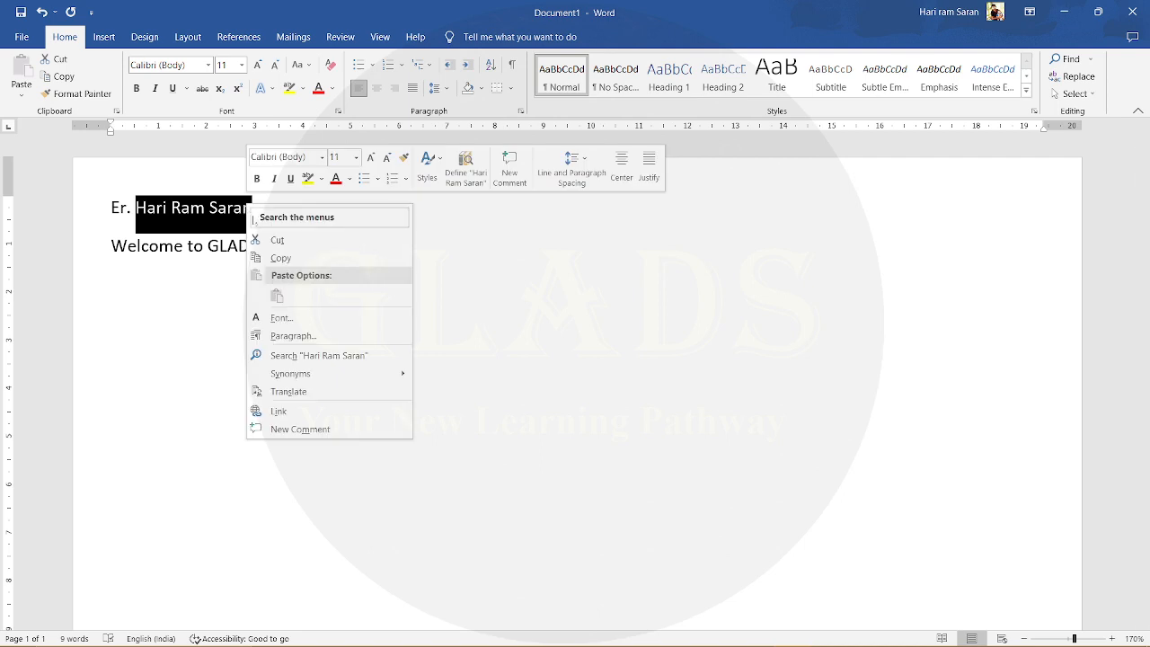
# - Copy the full name from the first line and paste it on a new line below the welcome sentence
pyautogui.click(283, 257)
pyautogui.click(276, 210)
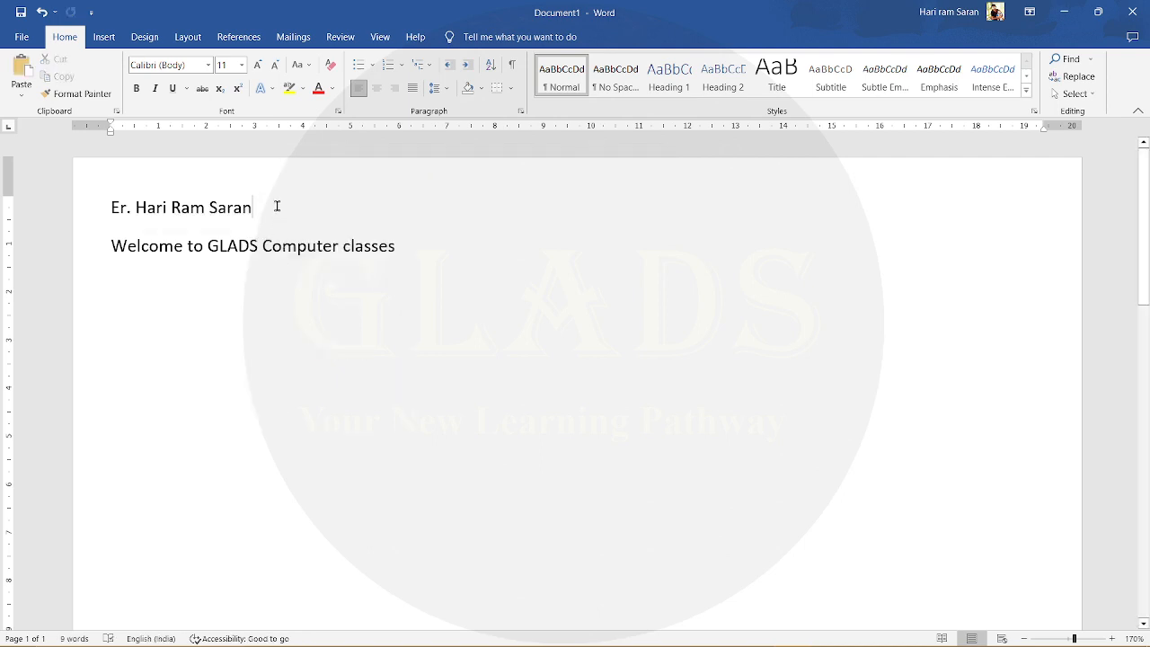
pyautogui.click(422, 245)
pyautogui.press('Return')
pyautogui.rightClick(151, 279)
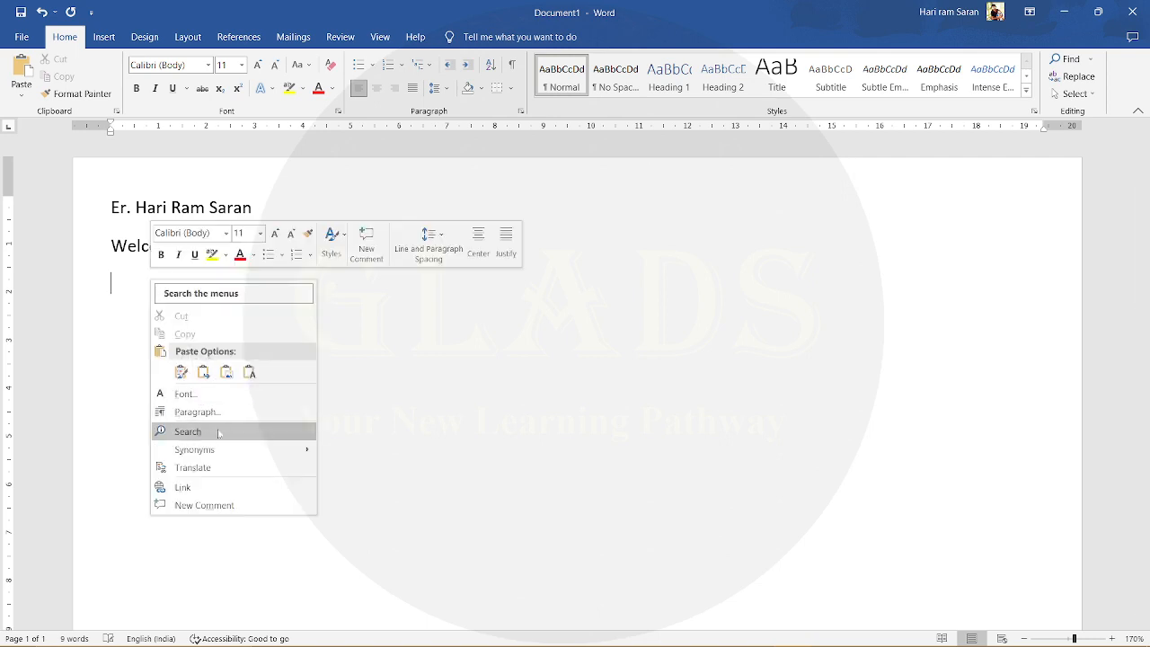
pyautogui.click(181, 372)
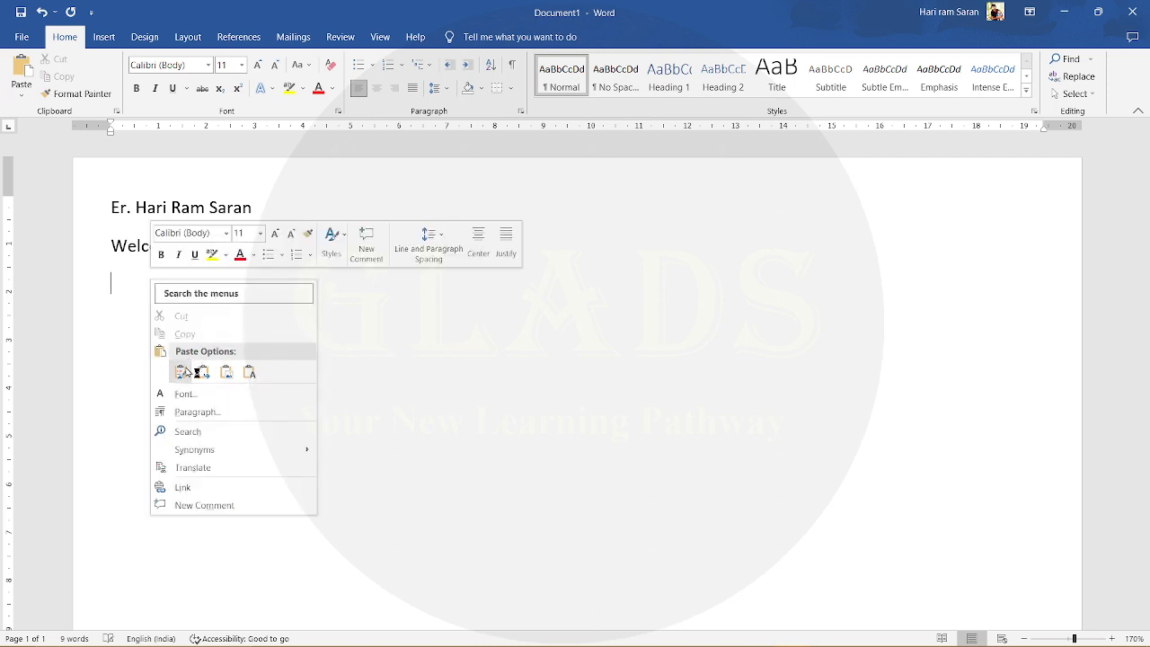
pyautogui.click(185, 370)
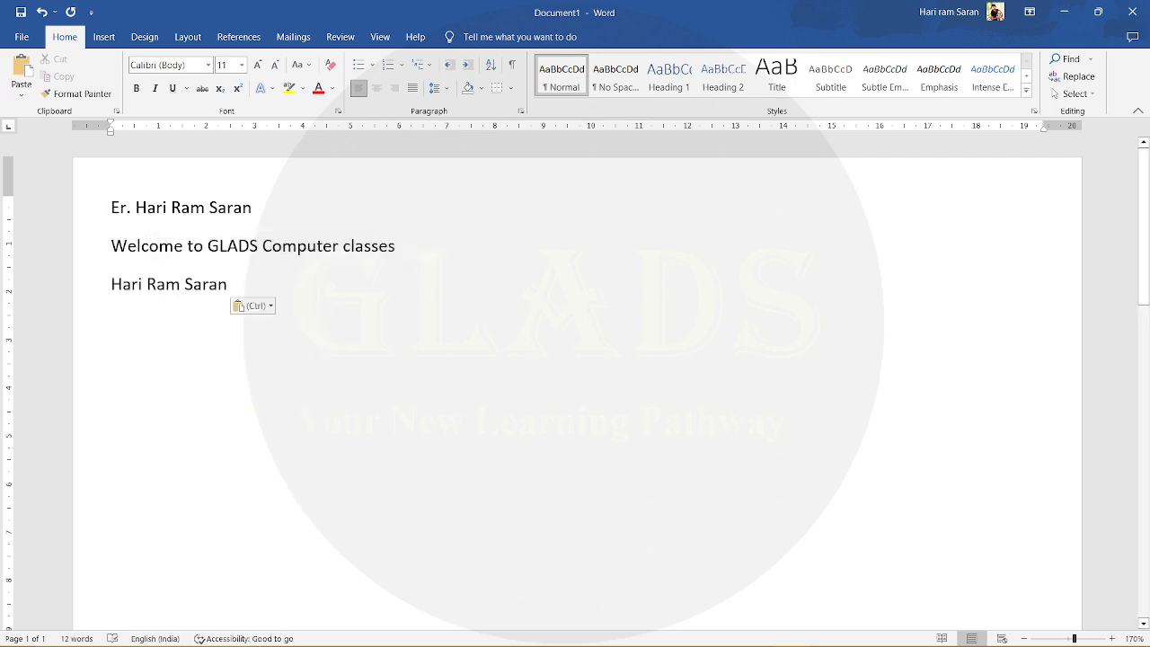
# - Append "Ctrl +C" after the name at the end of the first line
pyautogui.moveTo(260, 208); pyautogui.dragTo(111, 208)
pyautogui.click(177, 210)
pyautogui.press('End')
pyautogui.write('Ct')
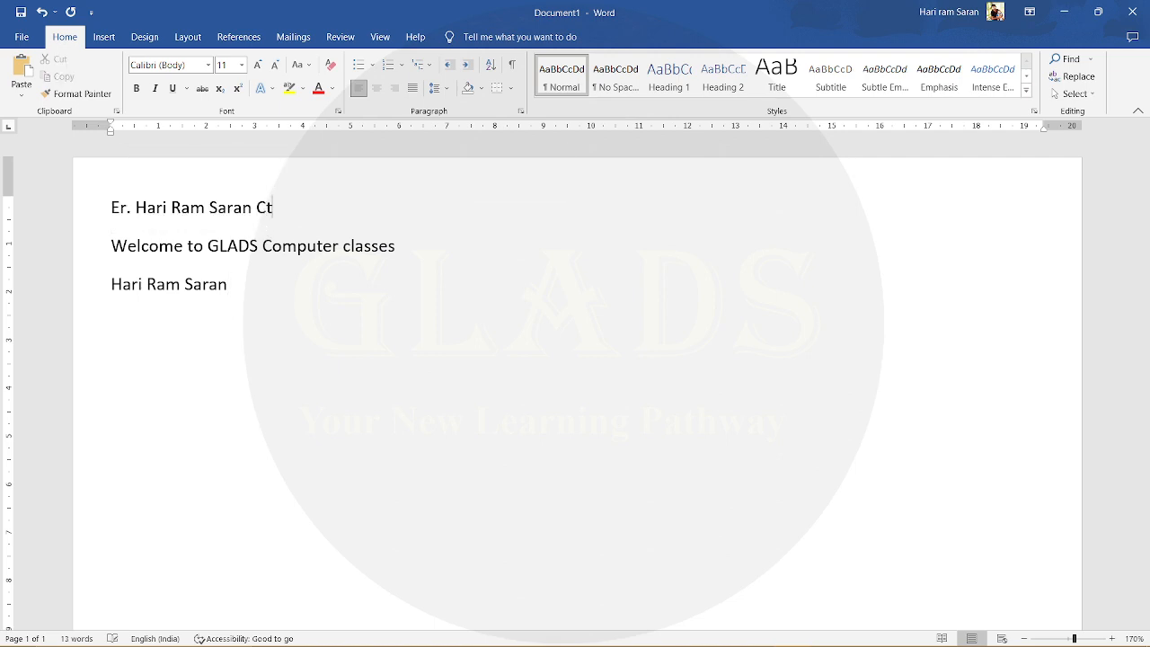
pyautogui.write('rl +c')
pyautogui.press('BackSpace')
pyautogui.write('C')
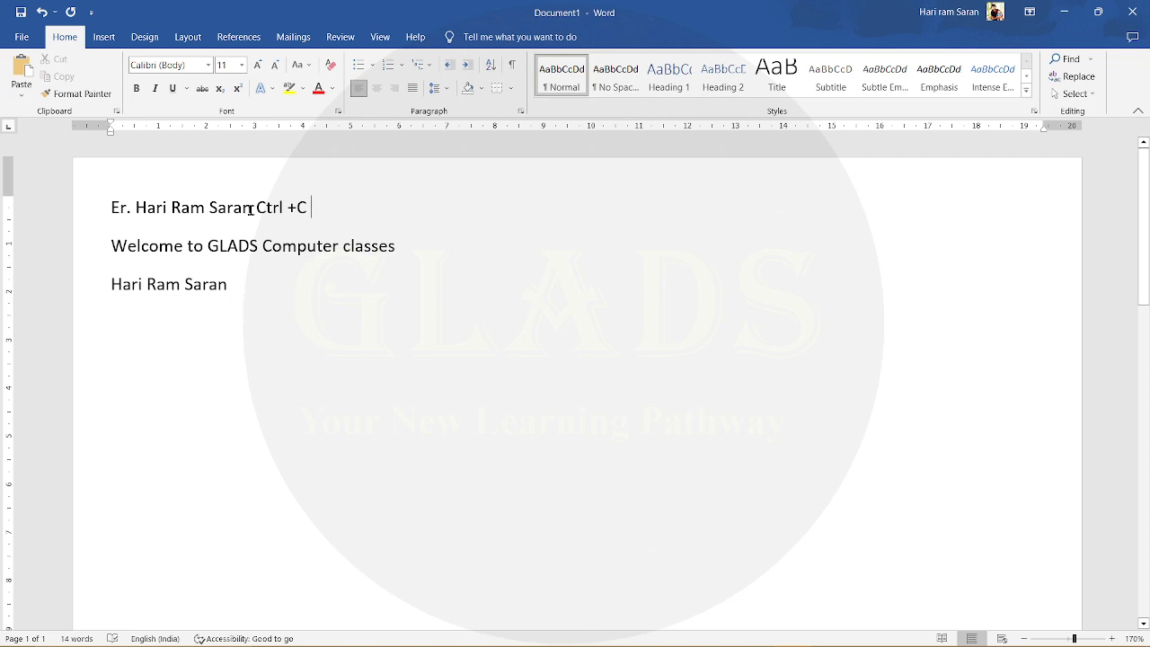
# - Cut the word "GLADS" from the welcome sentence and paste it back in the same place
pyautogui.doubleClick(228, 245)
pyautogui.rightClick(230, 243)
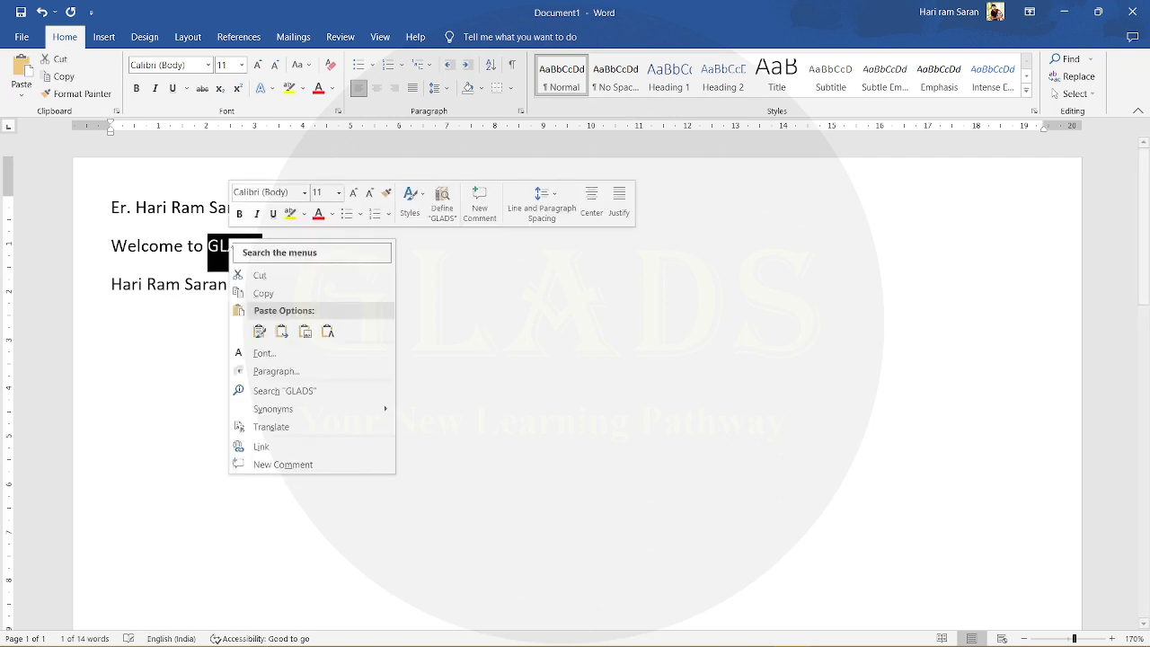
pyautogui.click(259, 275)
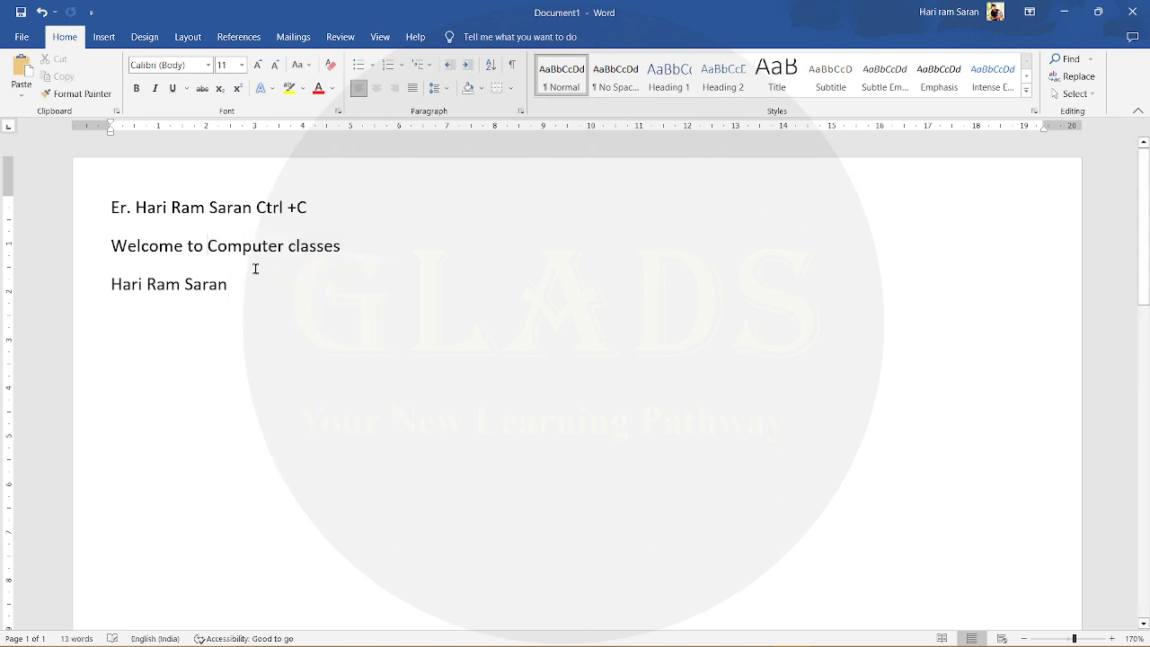
pyautogui.hotkey('ctrl', 'v')
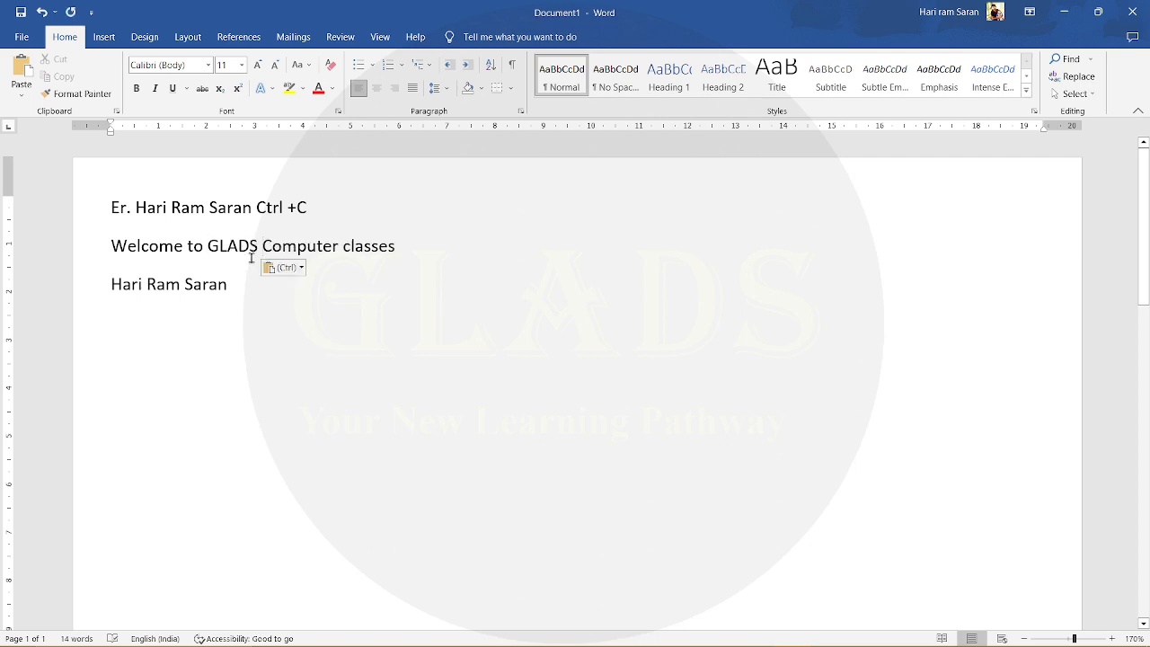
# - Copy the word "Computer" from the welcome sentence
pyautogui.doubleClick(305, 248)
pyautogui.rightClick(306, 249)
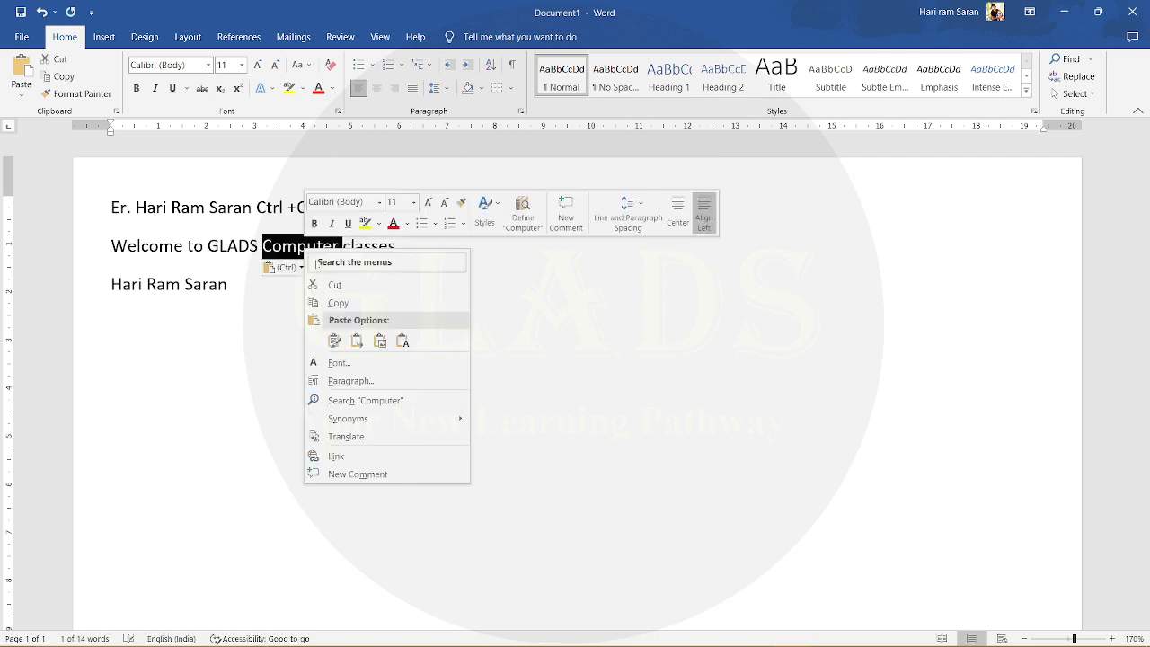
pyautogui.click(337, 302)
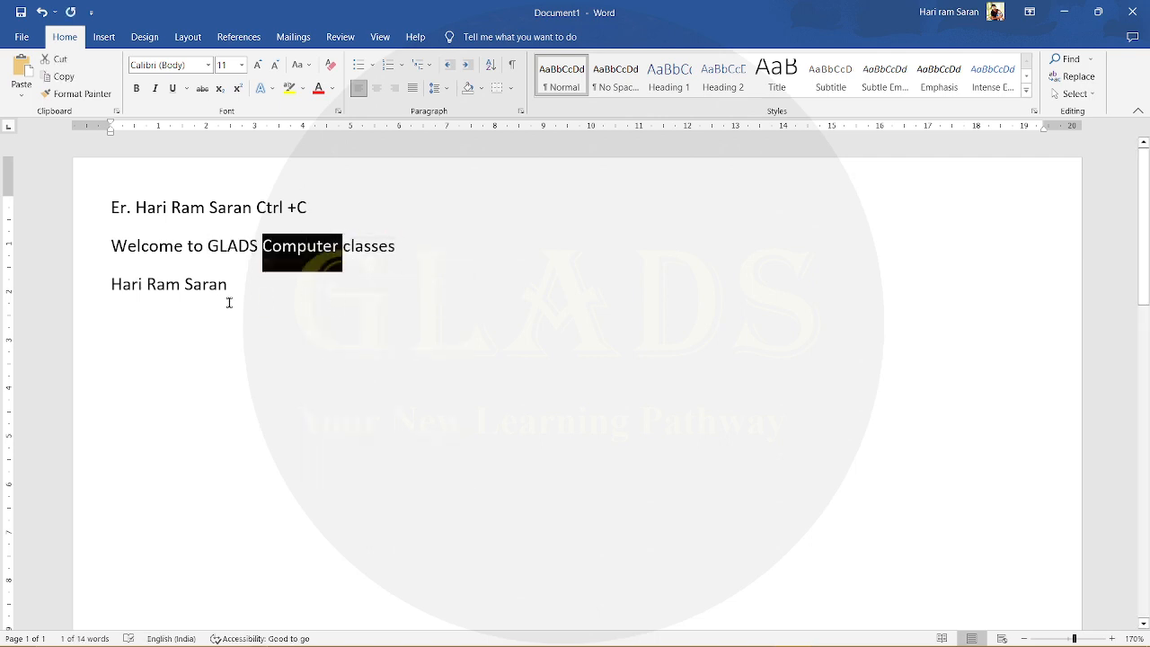
# - Copy the word "Welcome" from the second line and display the list of collected clipboard items
pyautogui.doubleClick(151, 247)
pyautogui.rightClick(151, 249)
pyautogui.click(178, 300)
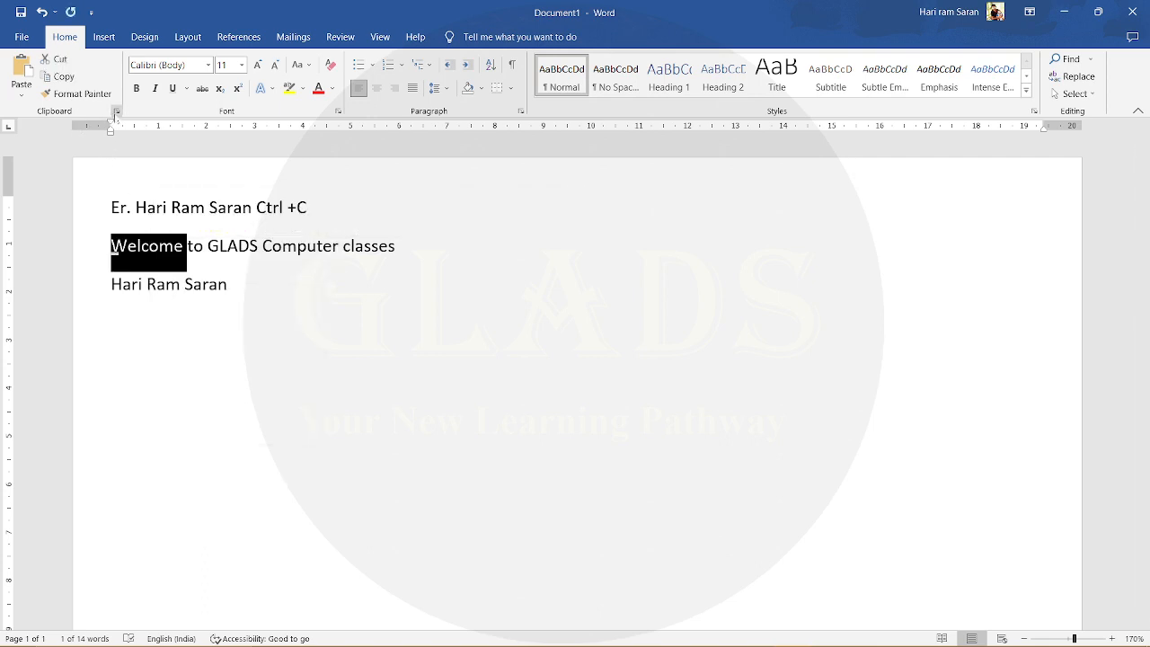
pyautogui.click(116, 111)
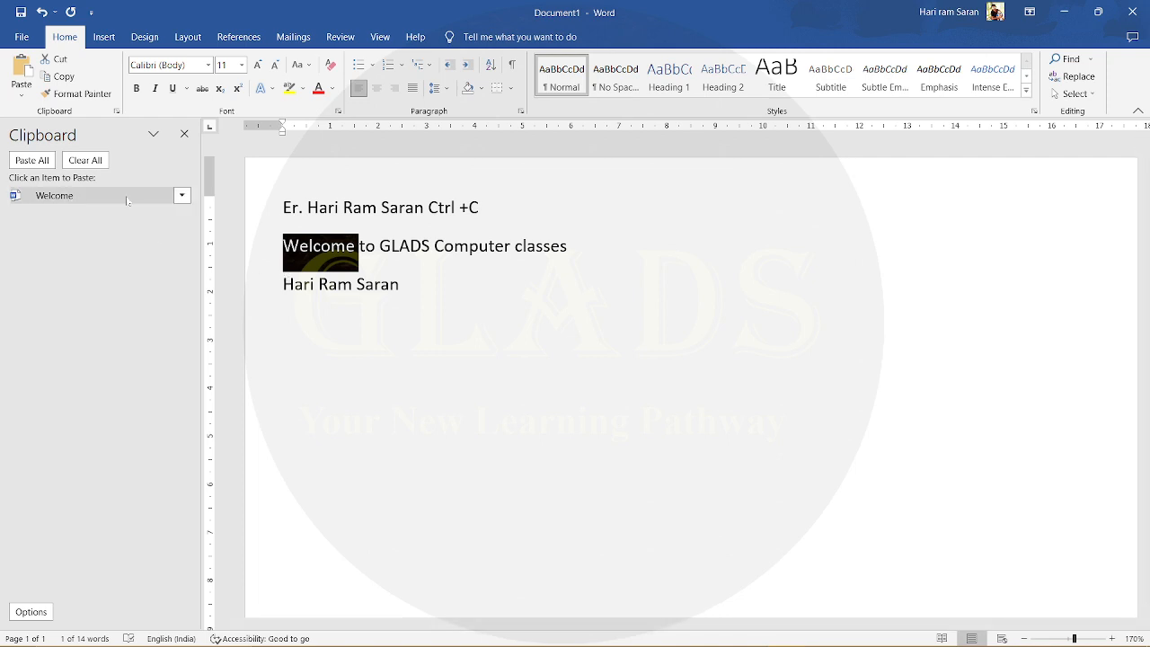
# - Collect two more clipboard items from the first line: the first name, and the surname together with "Ctrl +C"
pyautogui.click(322, 207)
pyautogui.doubleClick(321, 208)
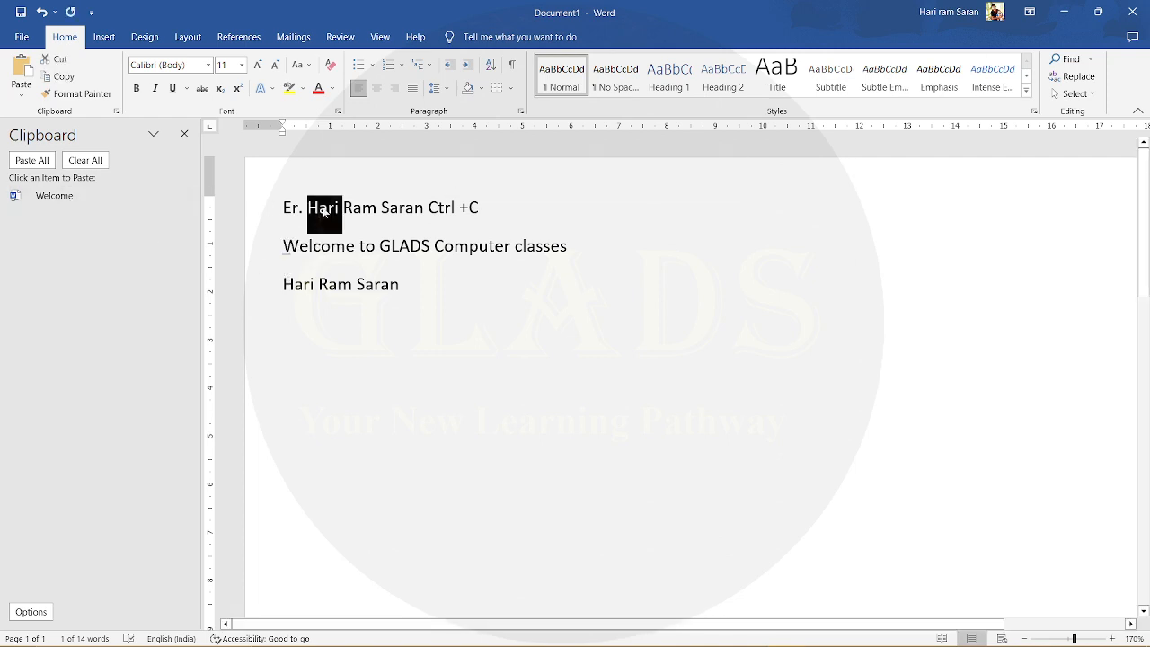
pyautogui.rightClick(322, 209)
pyautogui.click(349, 258)
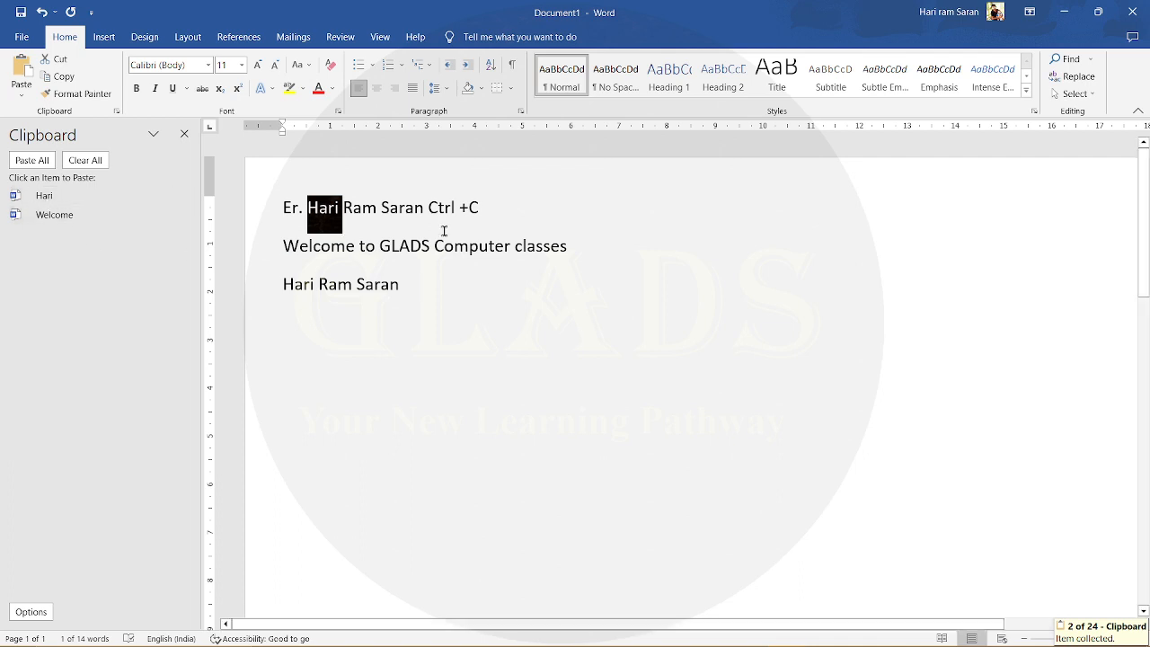
pyautogui.moveTo(424, 207); pyautogui.dragTo(487, 214)
pyautogui.rightClick(438, 201)
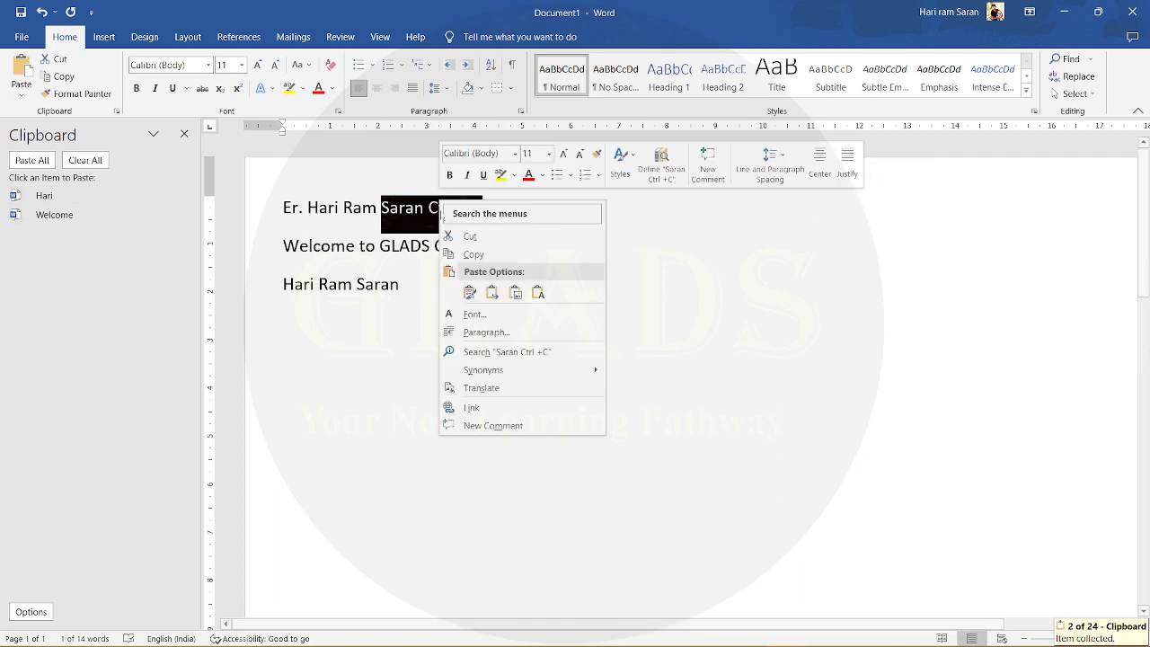
pyautogui.click(464, 258)
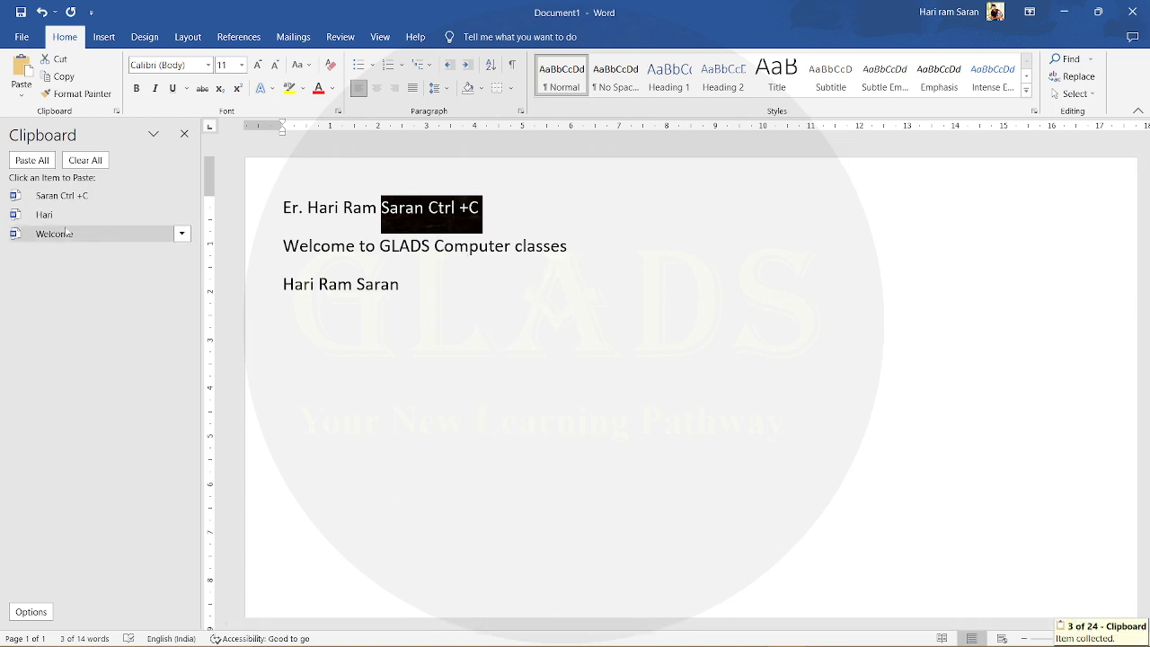
# - On a new line below the text, paste the three collected clipboard items one by one, starting with "Welcome", and paste them all again together
pyautogui.click(447, 292)
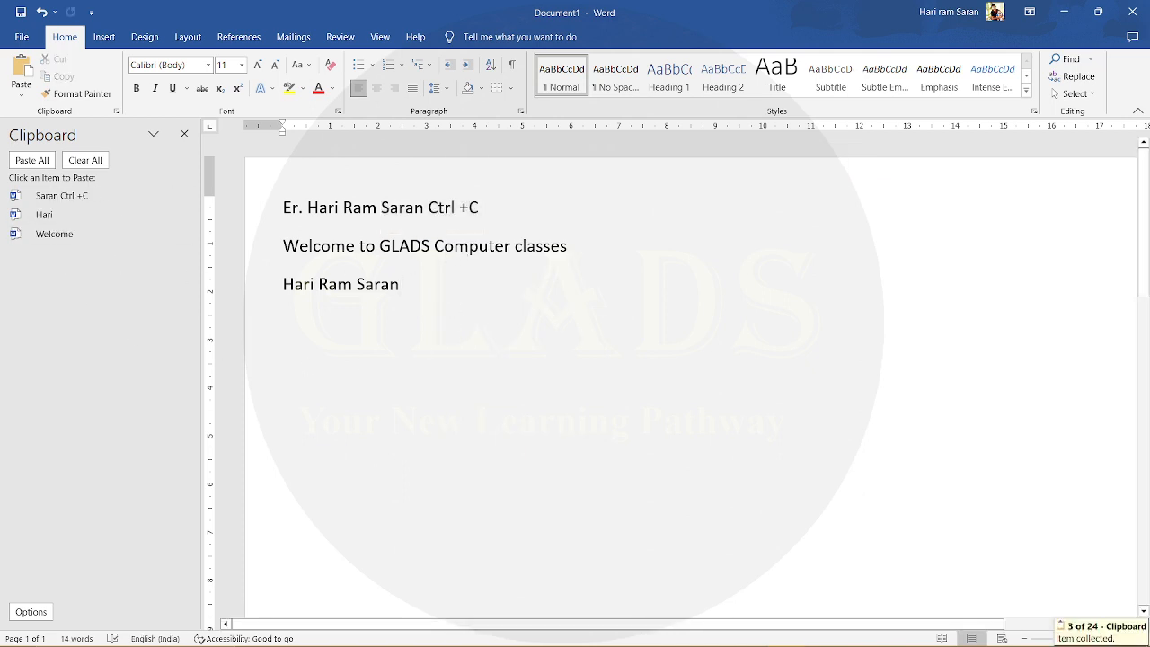
pyautogui.press('Return')
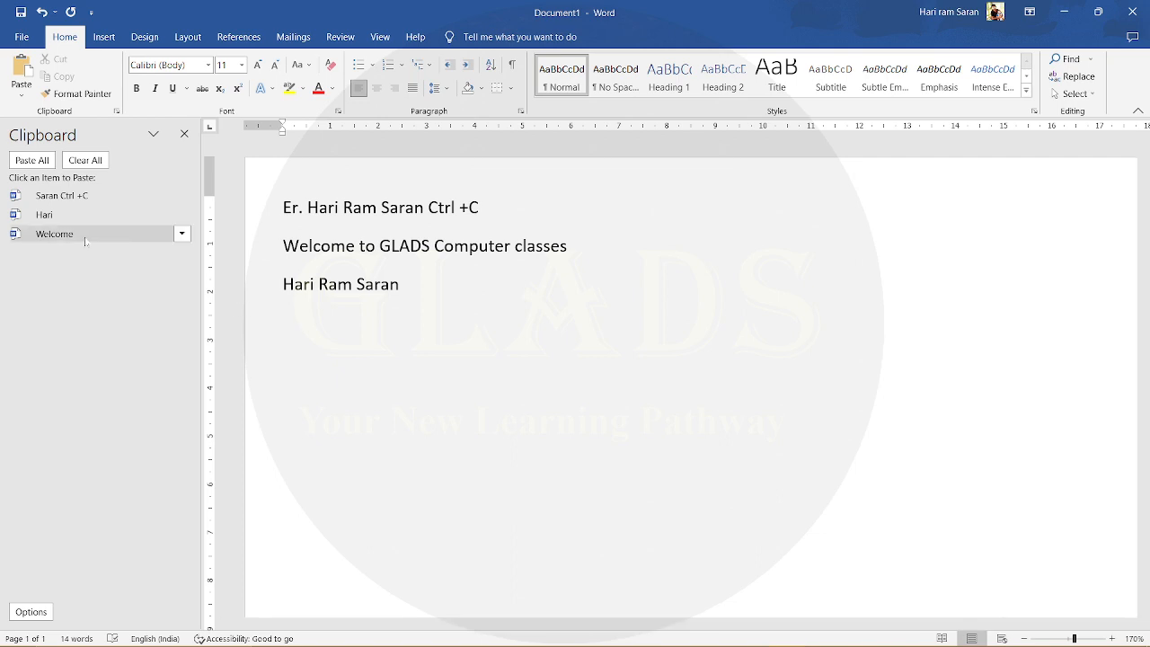
pyautogui.click(151, 236)
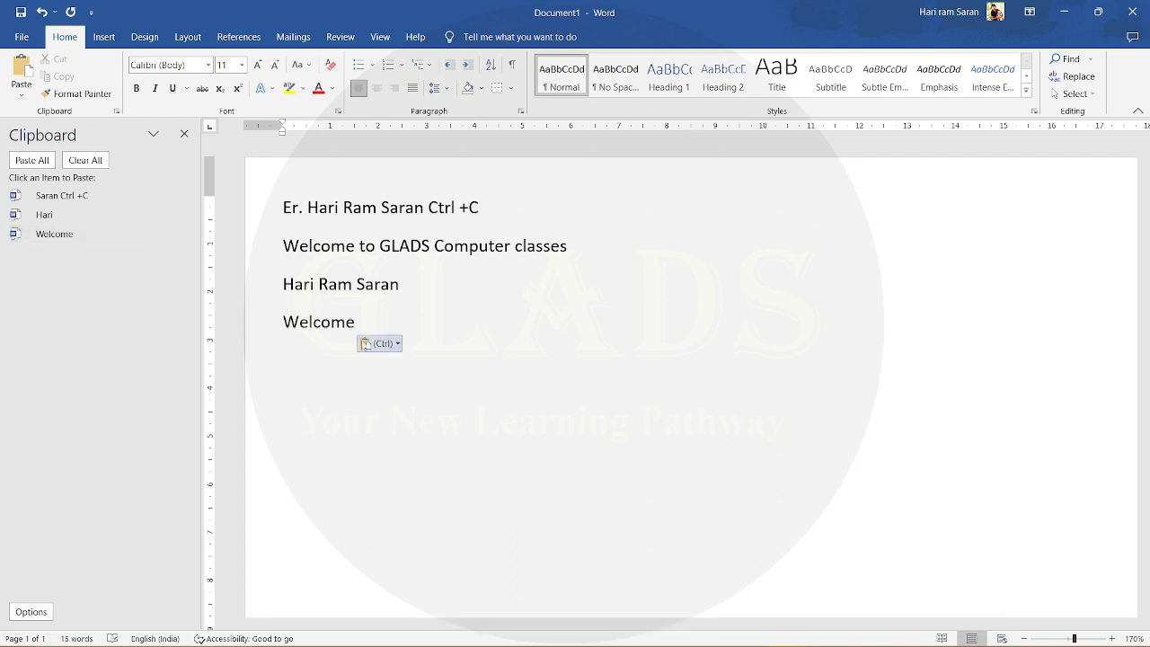
pyautogui.click(51, 217)
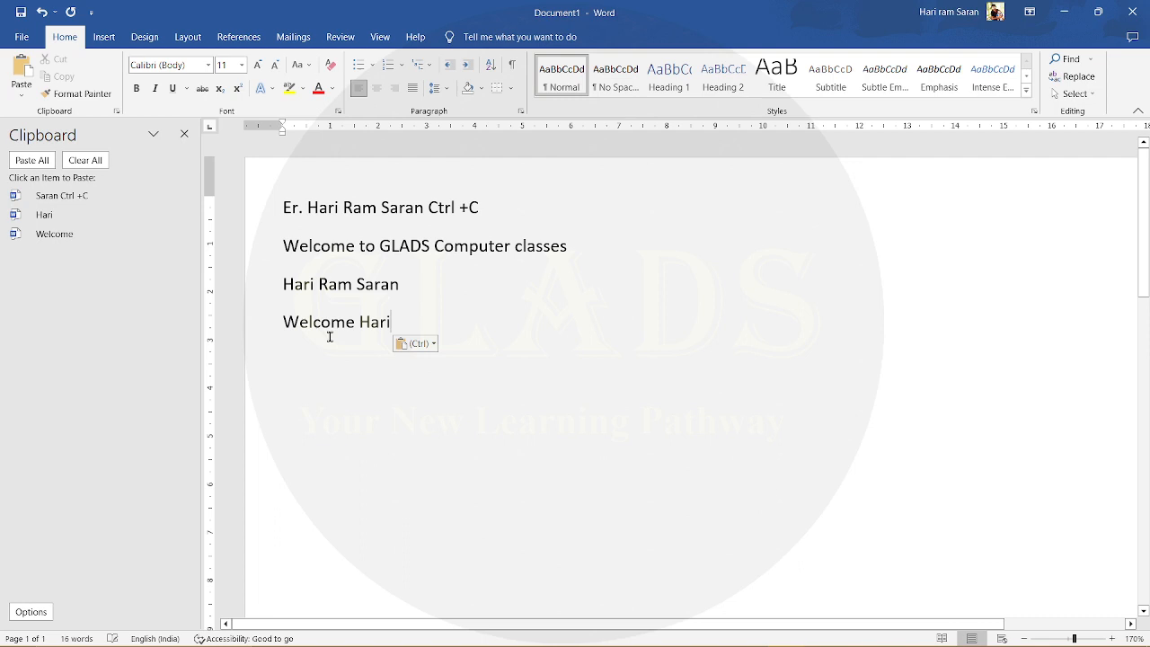
pyautogui.click(43, 194)
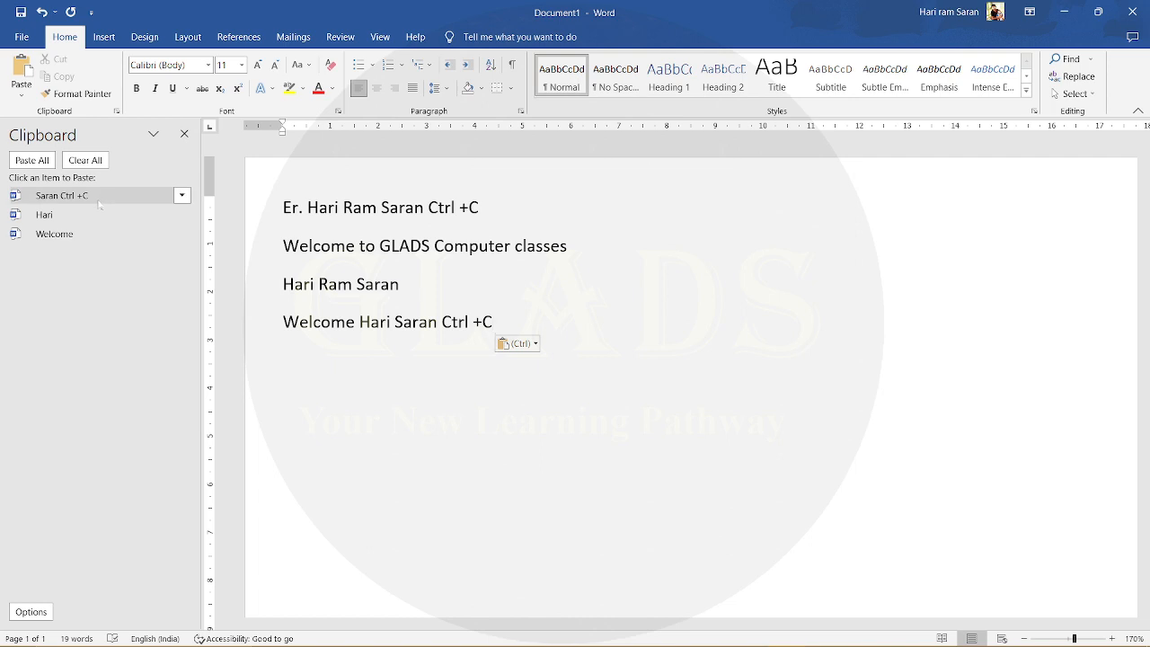
pyautogui.click(30, 160)
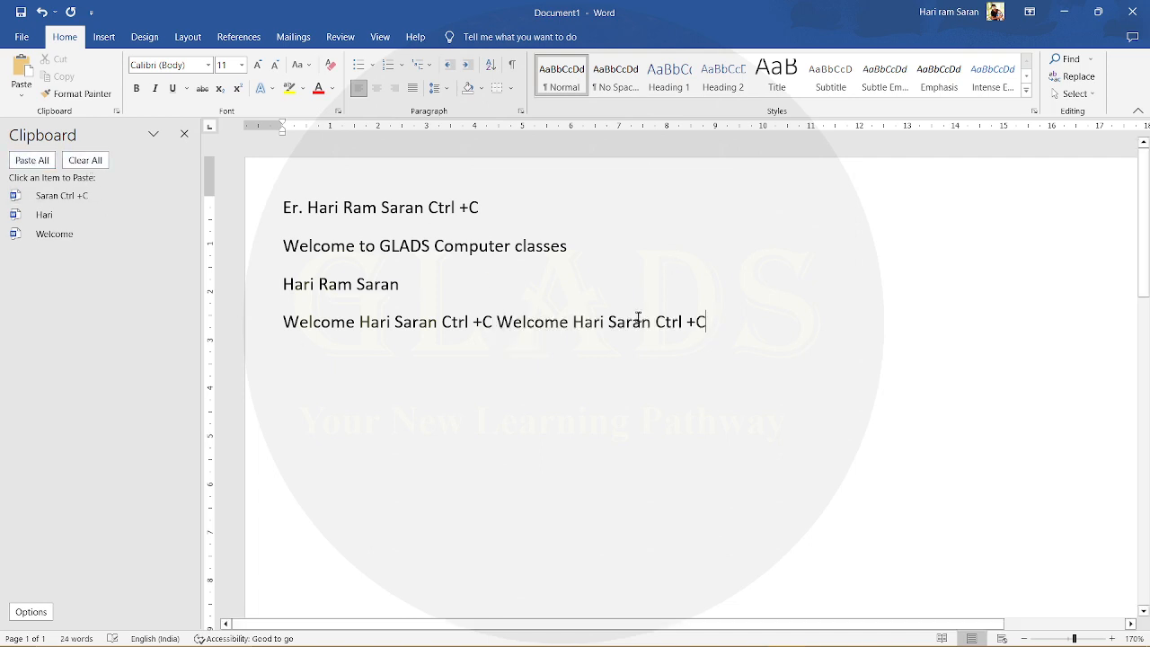
# - Clear all collected clipboard items and copy the first three lines of the document
pyautogui.click(89, 162)
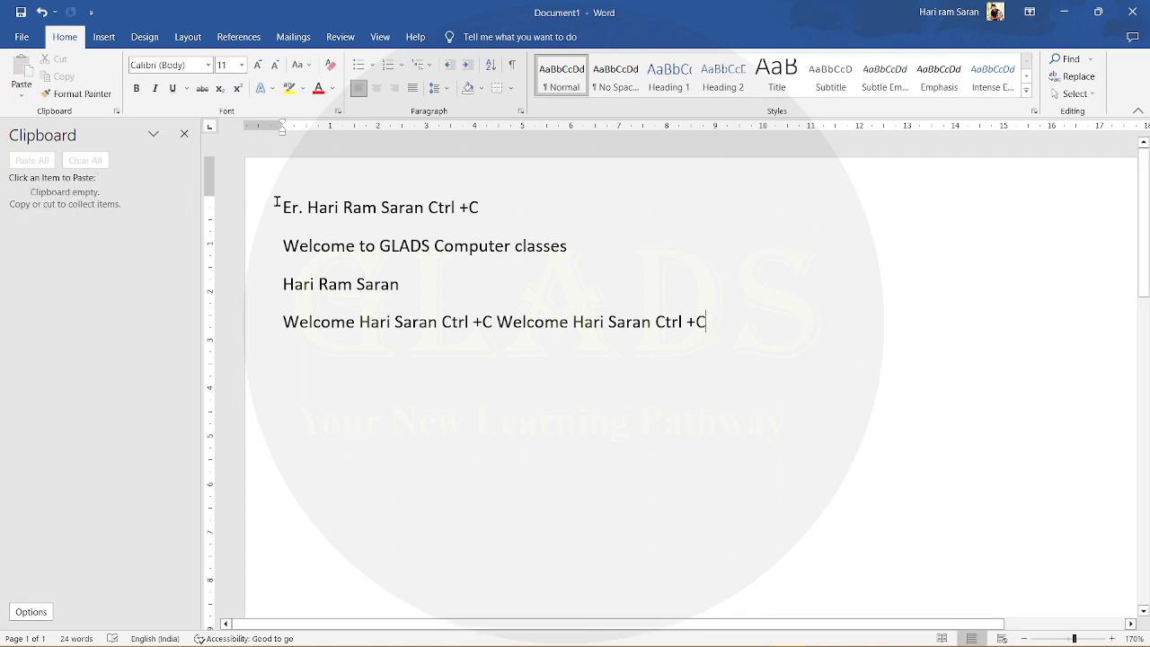
pyautogui.moveTo(284, 205); pyautogui.dragTo(382, 299)
pyautogui.rightClick(381, 284)
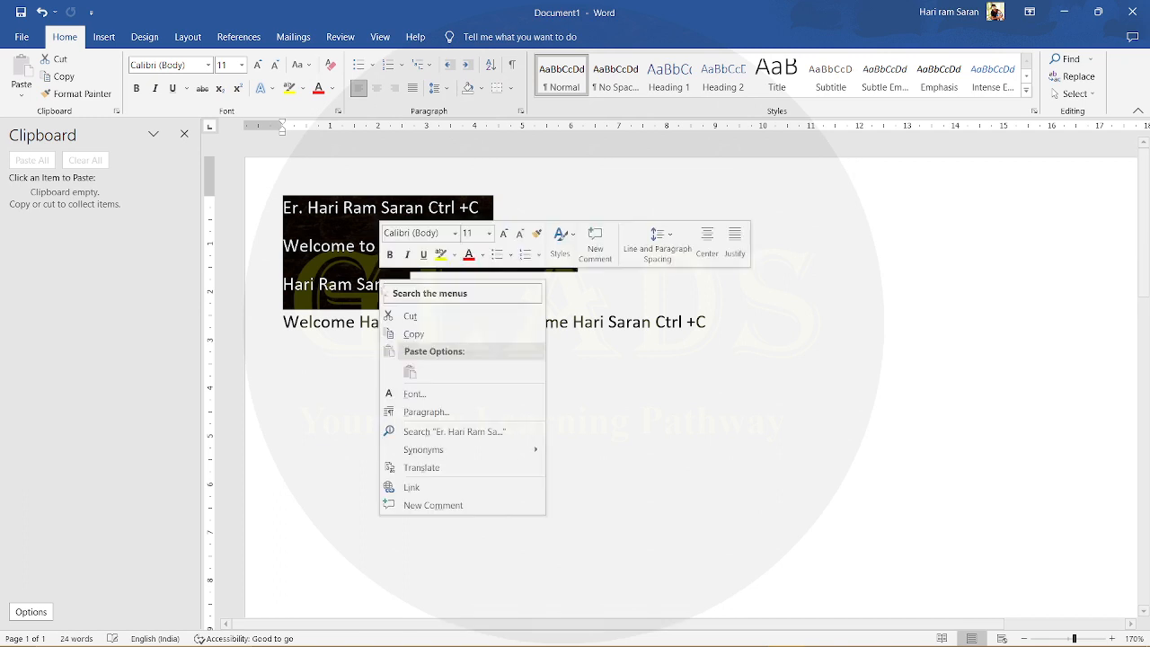
pyautogui.click(407, 334)
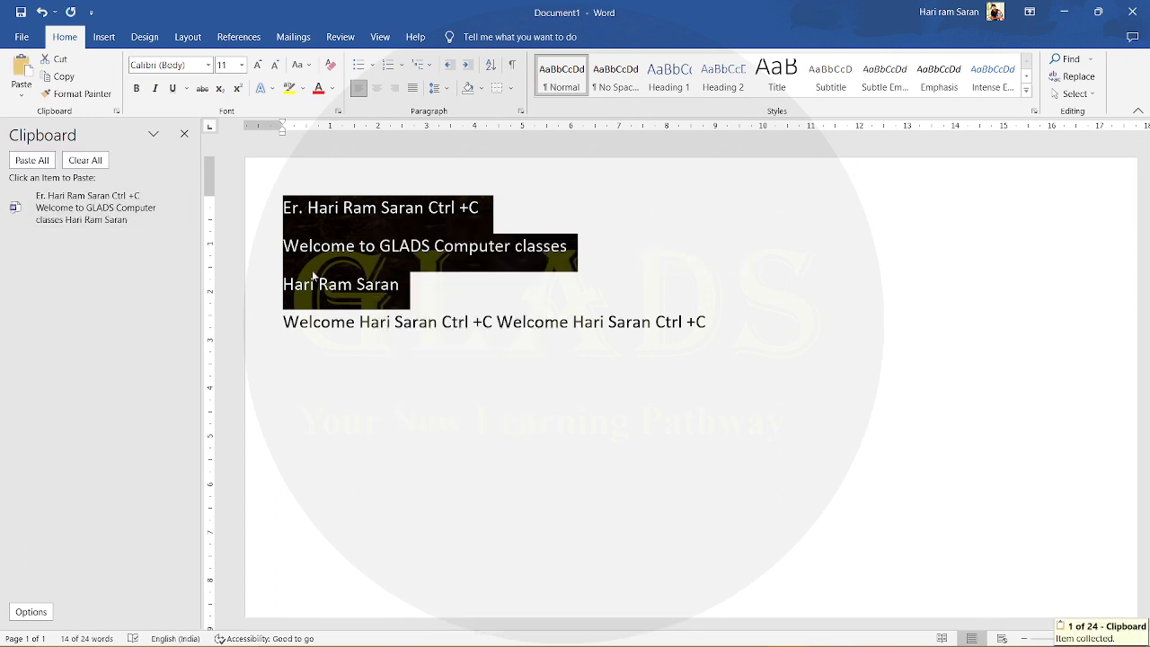
# - Copy the first "Welcome" with the name following it from the start of the fourth line
pyautogui.click(355, 295)
pyautogui.moveTo(284, 316); pyautogui.dragTo(440, 333)
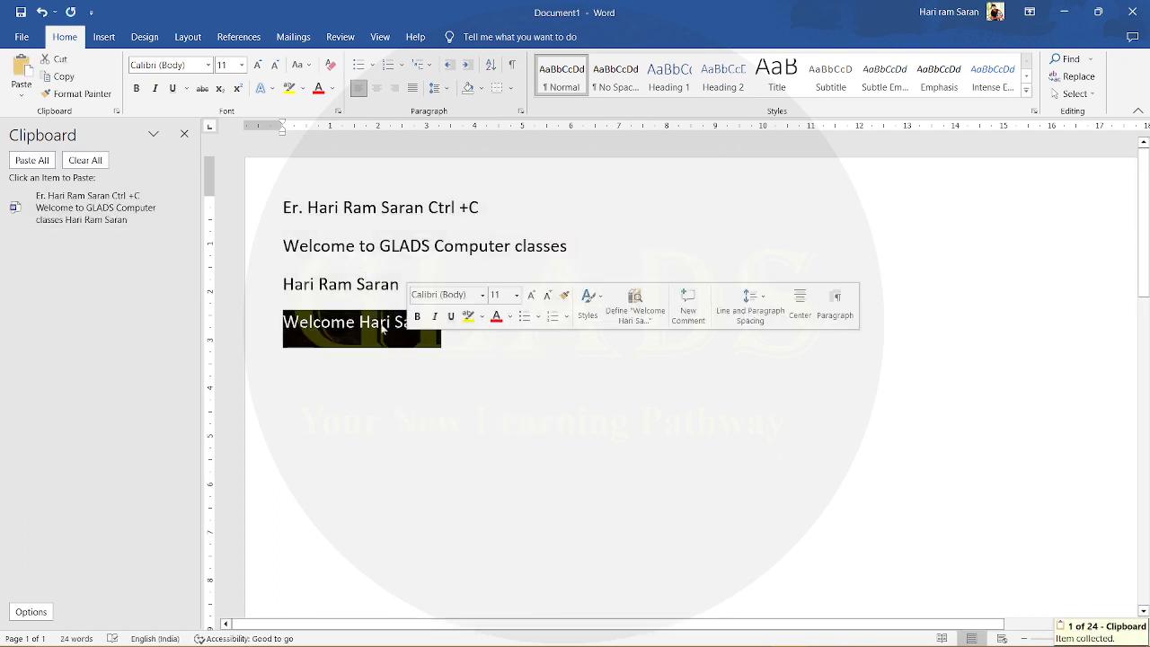
pyautogui.rightClick(378, 326)
pyautogui.click(407, 375)
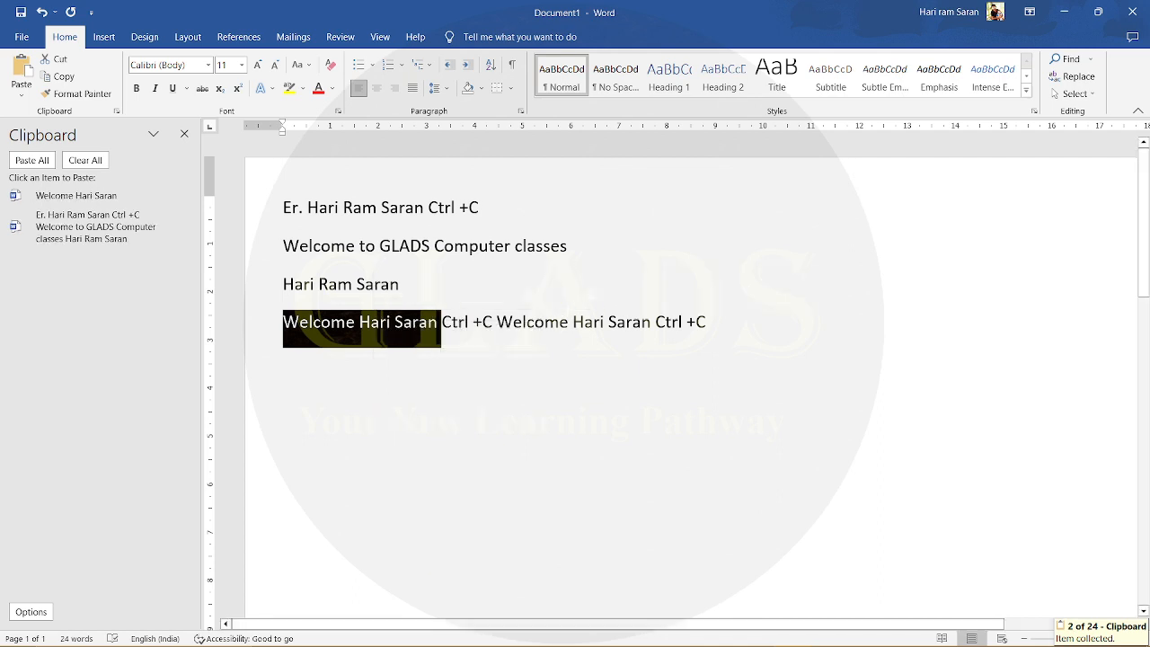
# - Cut the first "Ctrl" from the fourth line and close the list of collected clipboard items
pyautogui.doubleClick(452, 320)
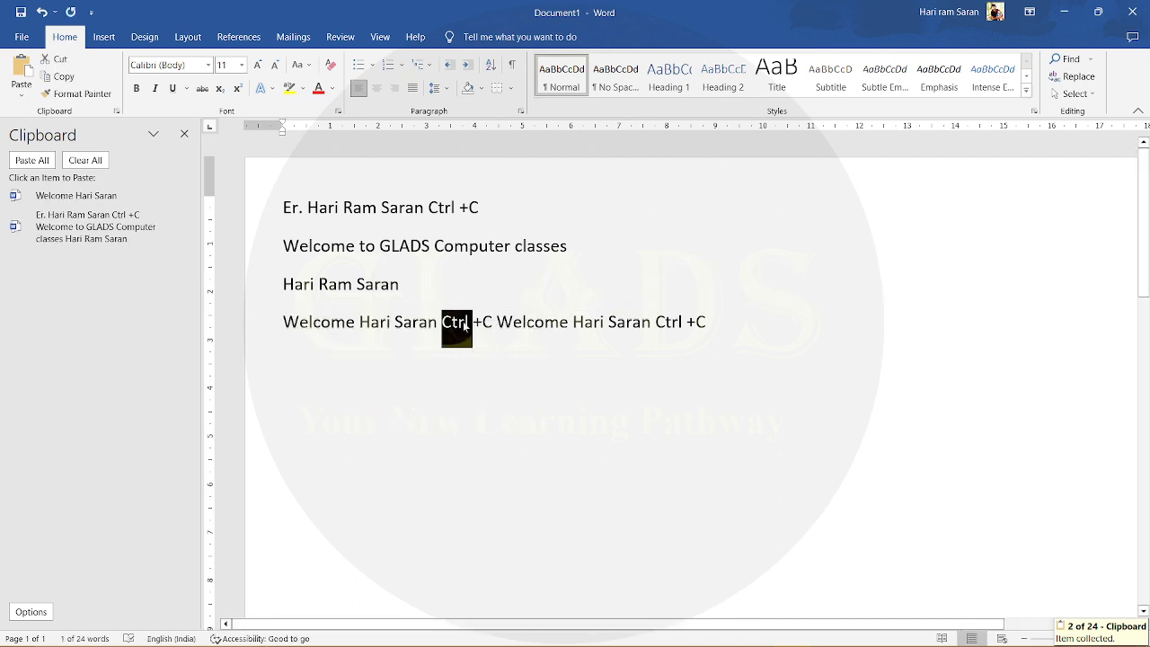
pyautogui.rightClick(463, 321)
pyautogui.click(478, 360)
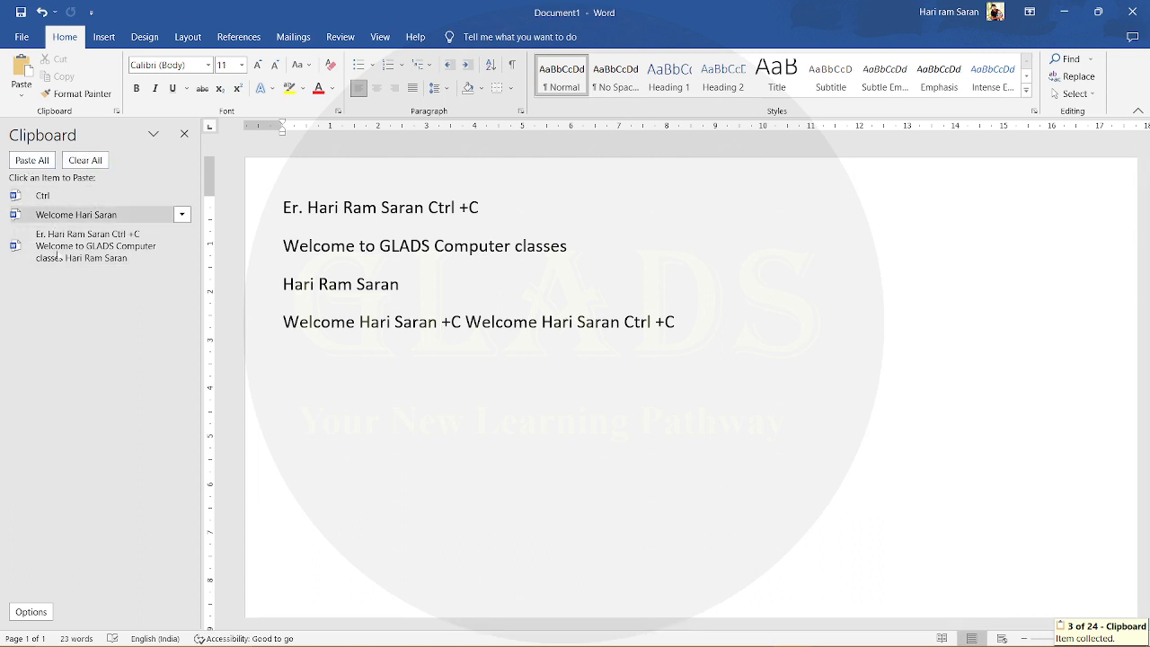
pyautogui.click(184, 134)
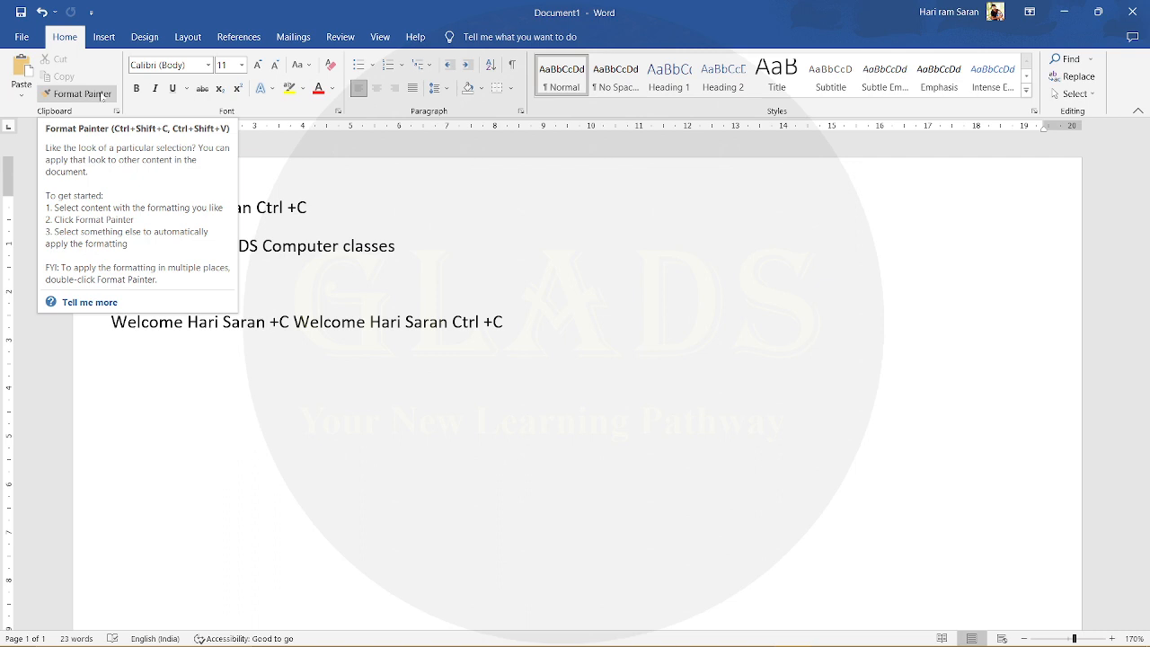
pyautogui.moveTo(257, 208); pyautogui.dragTo(326, 216)
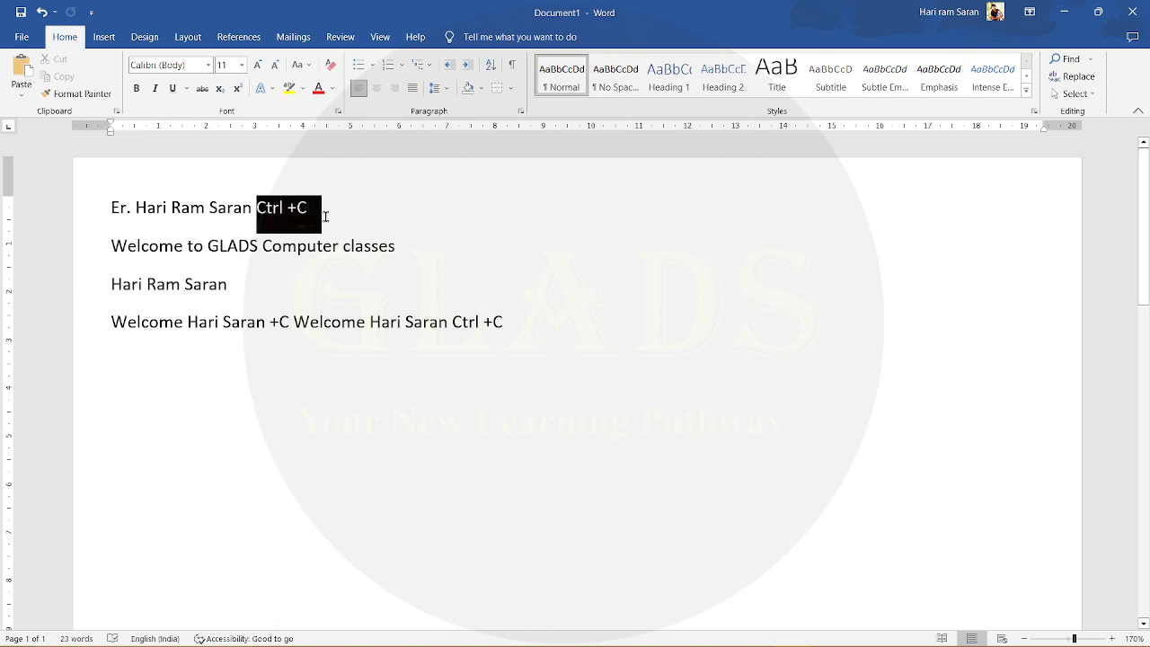
pyautogui.moveTo(262, 246); pyautogui.dragTo(338, 251)
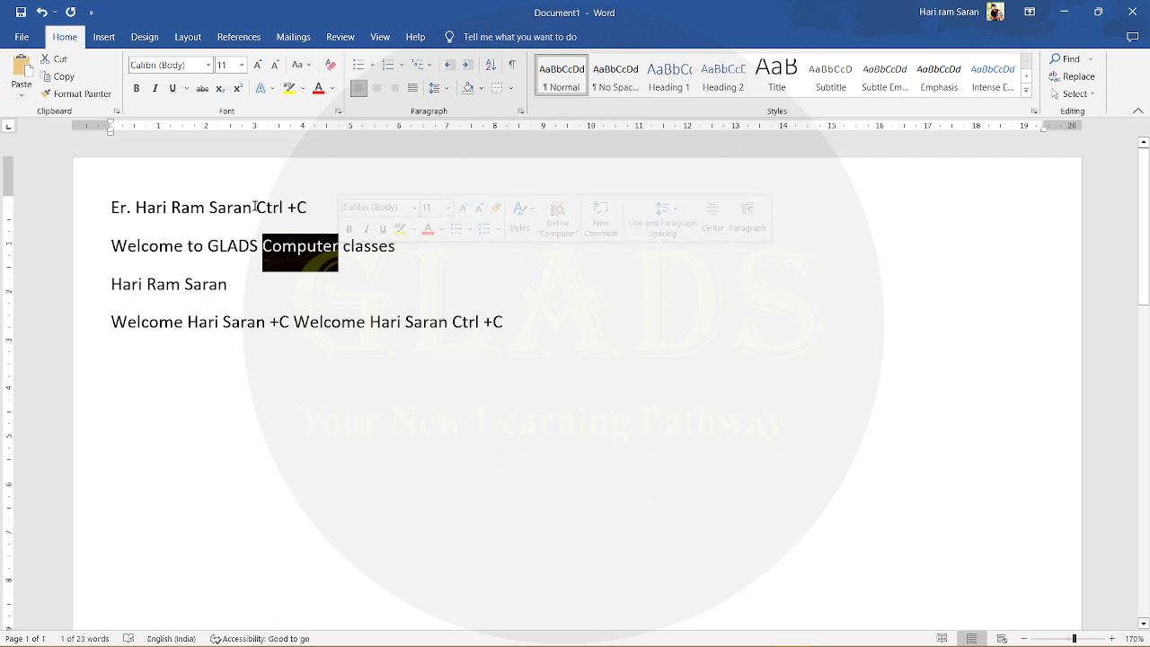
pyautogui.moveTo(257, 205); pyautogui.dragTo(311, 208)
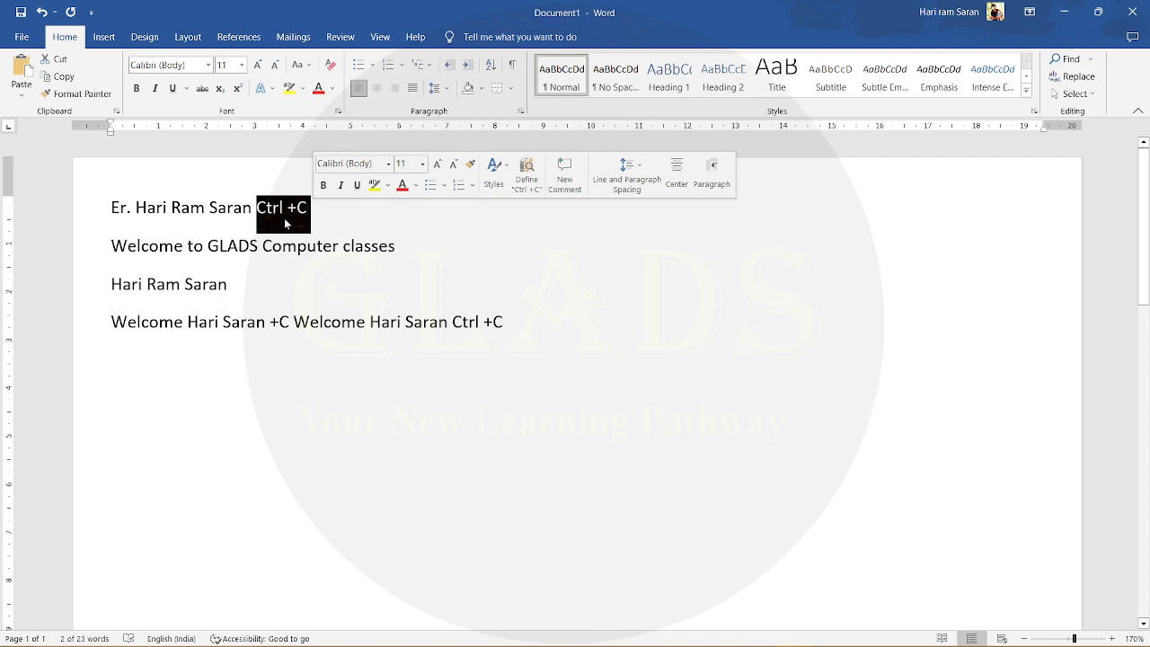
# - Examine the Font settings of the word "Computer" in the second line and close them without changes
pyautogui.moveTo(264, 246); pyautogui.dragTo(342, 263)
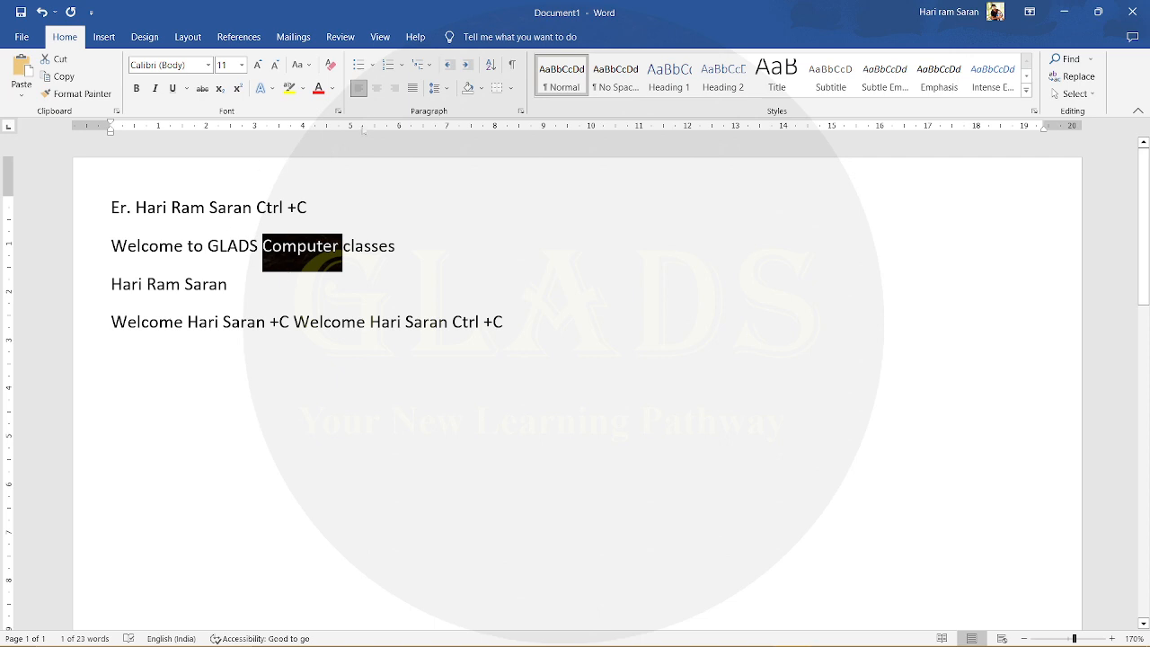
pyautogui.click(338, 114)
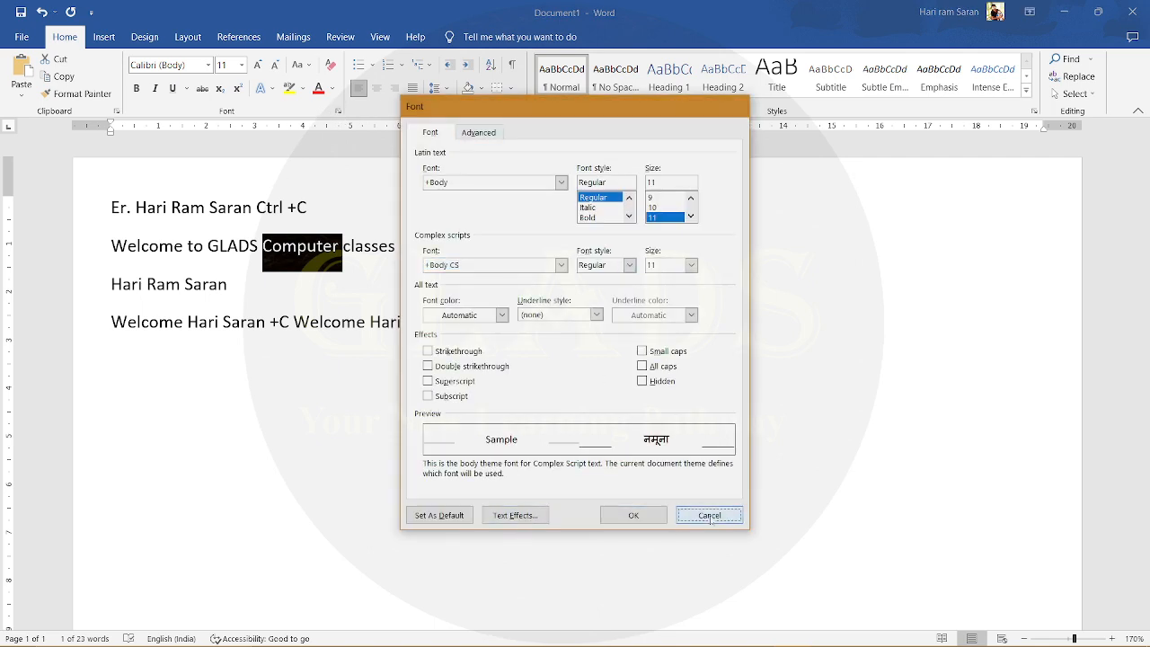
pyautogui.click(634, 515)
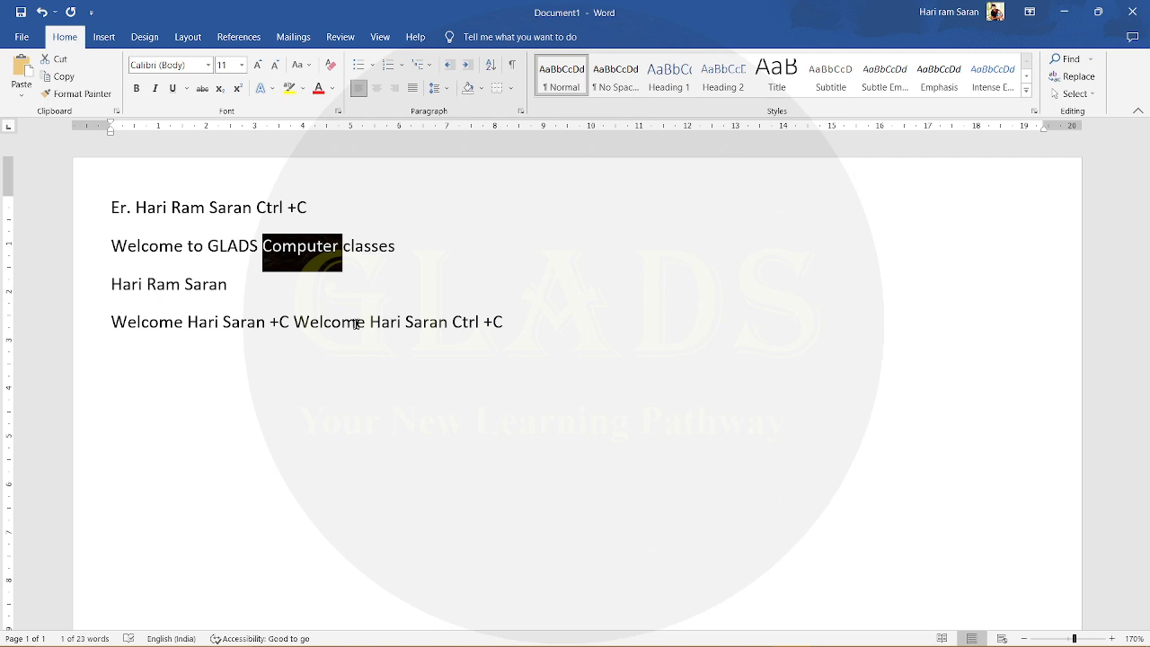
pyautogui.click(319, 276)
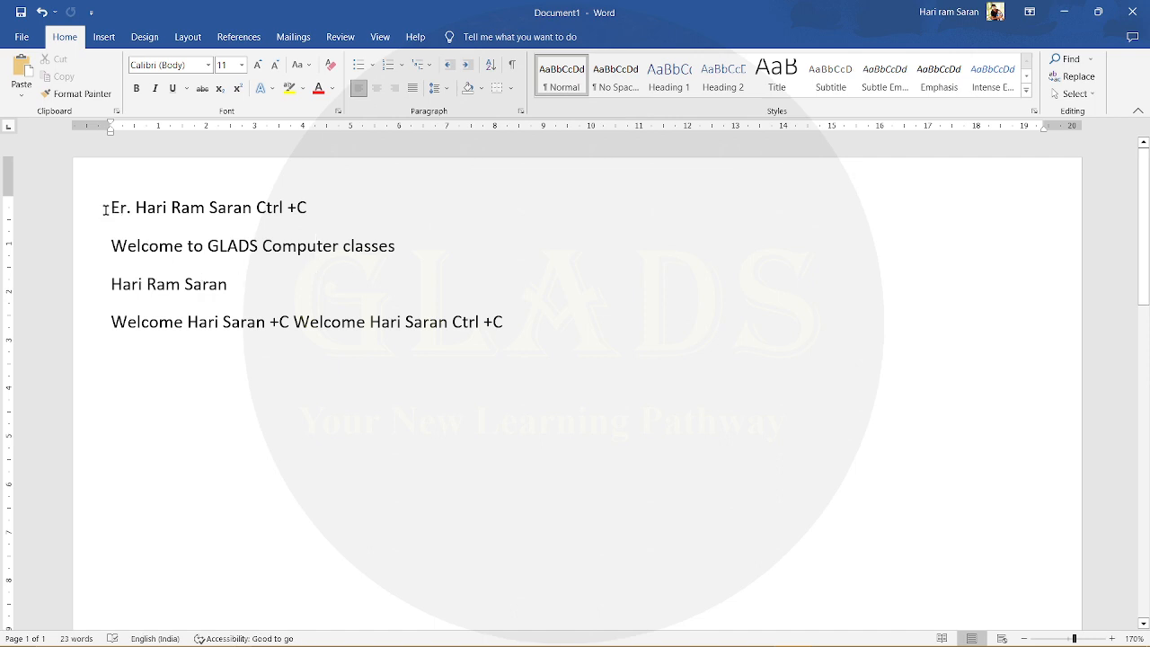
# - Color the text after "Er." in the first line, through "Ctrl +C", dark red
pyautogui.moveTo(106, 207); pyautogui.dragTo(591, 336)
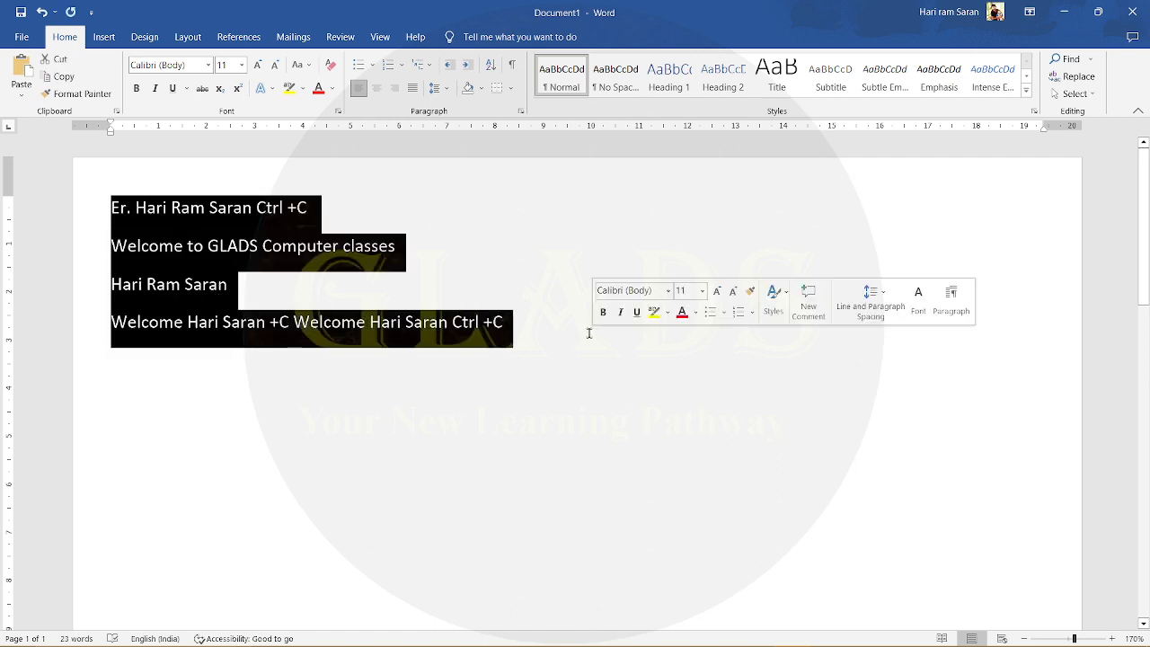
pyautogui.click(291, 255)
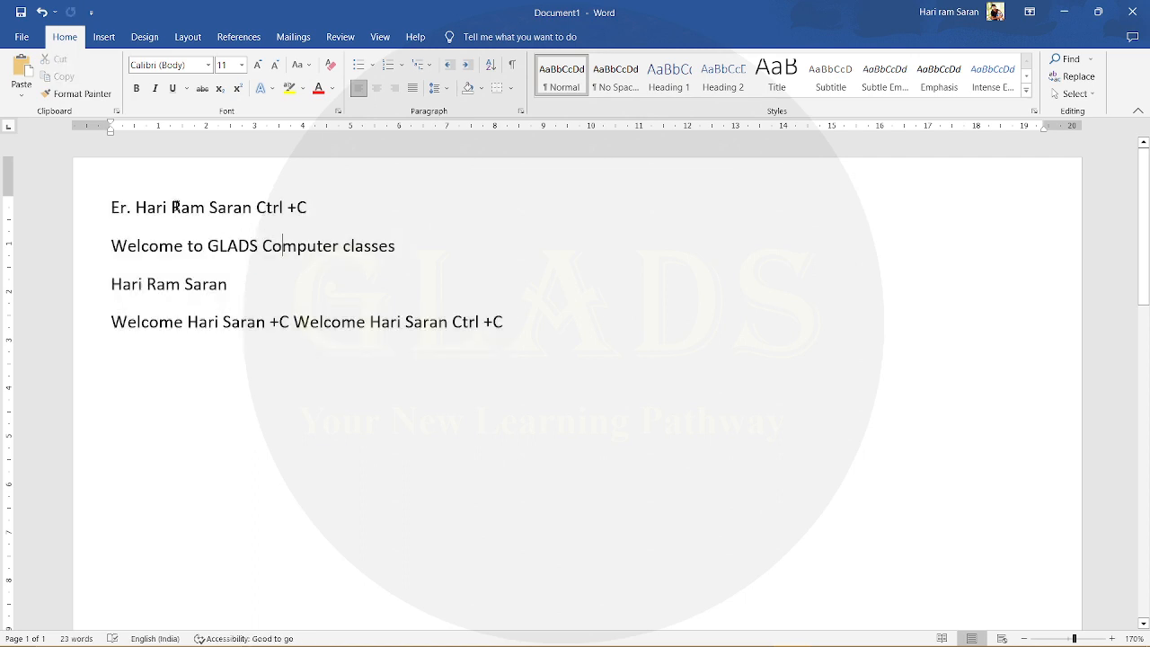
pyautogui.moveTo(135, 207); pyautogui.dragTo(309, 214)
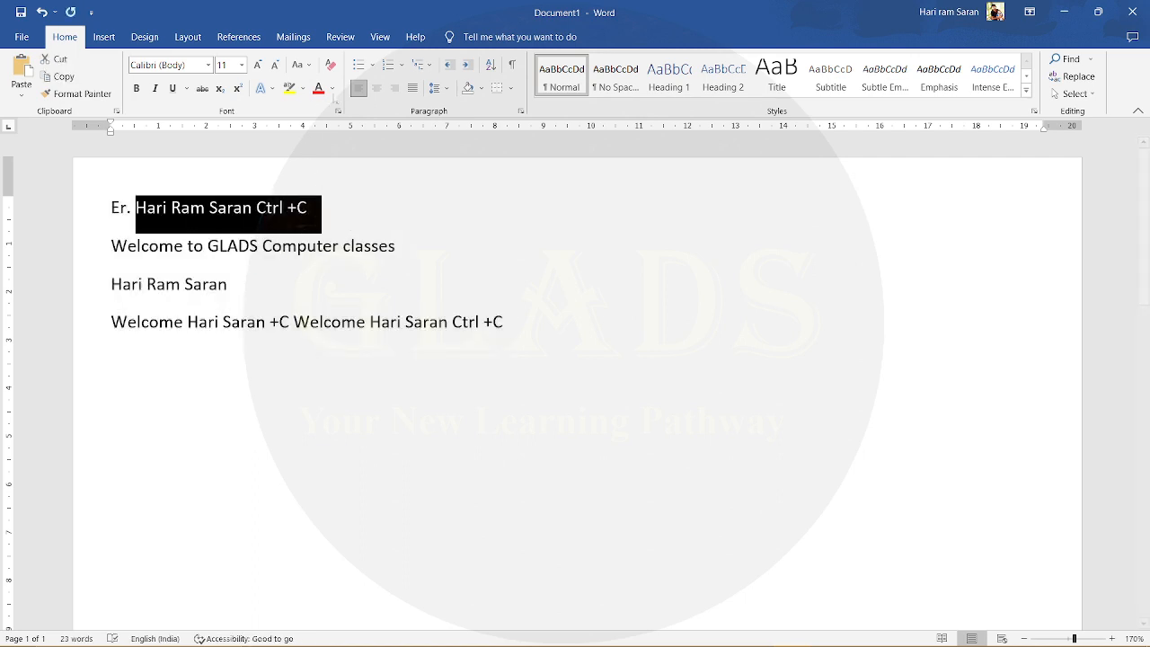
pyautogui.click(332, 88)
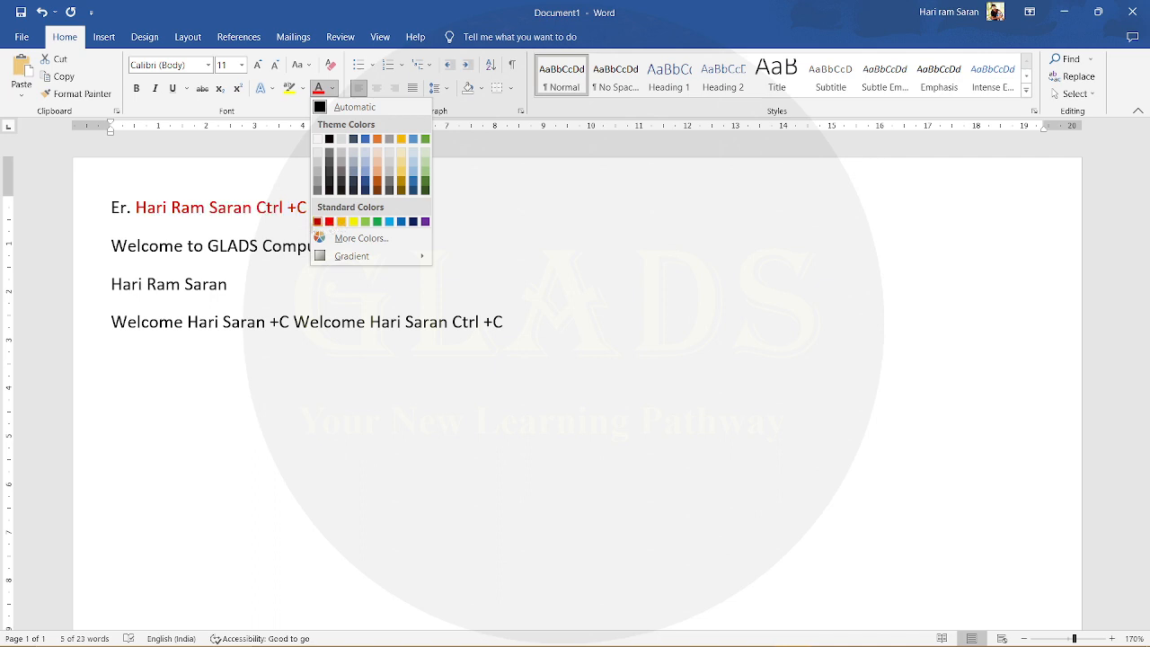
pyautogui.click(317, 221)
pyautogui.click(226, 207)
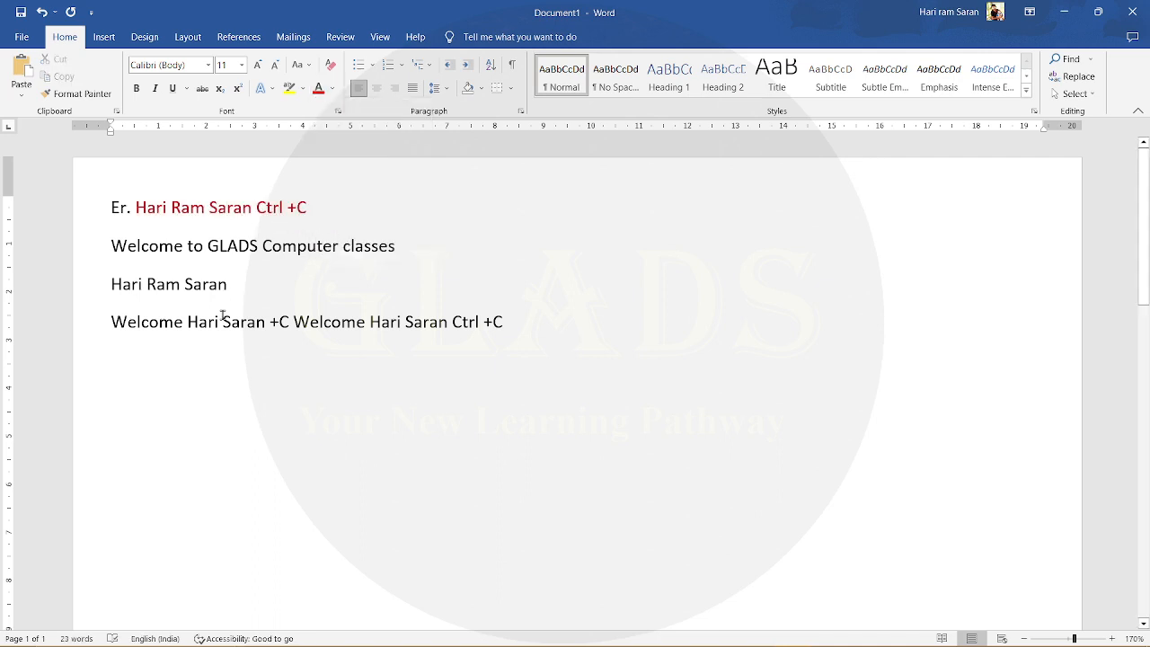
# - Set the font size of the second line, "Welcome to GLADS Computer classes", to 26
pyautogui.tripleClick(181, 248)
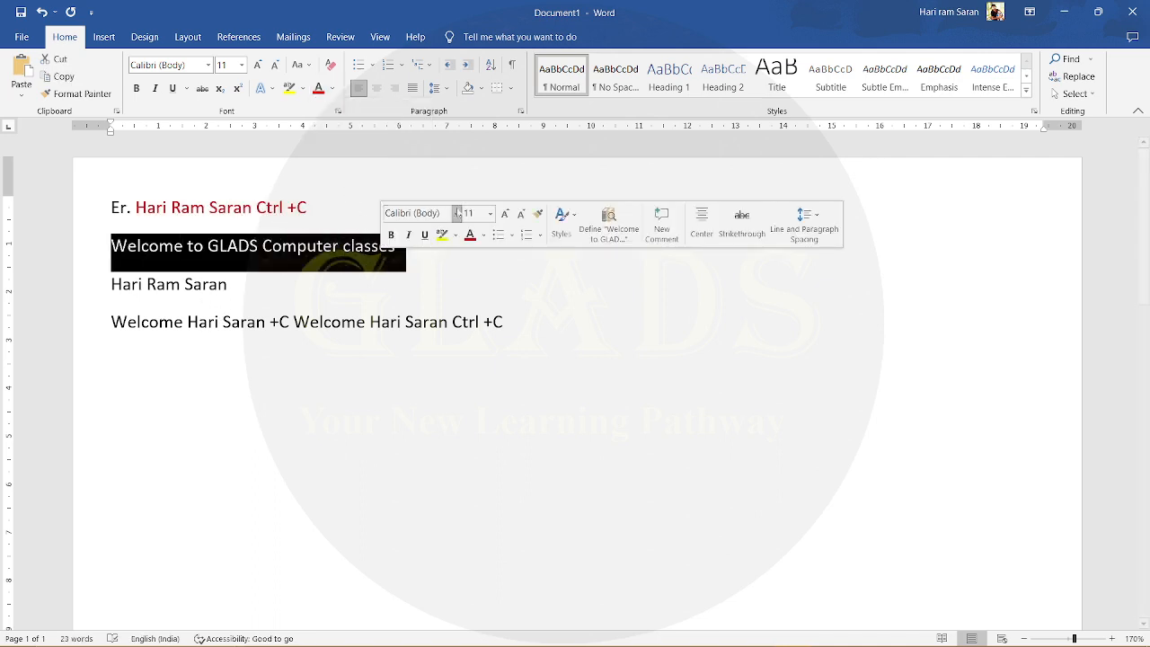
pyautogui.click(491, 215)
pyautogui.click(480, 399)
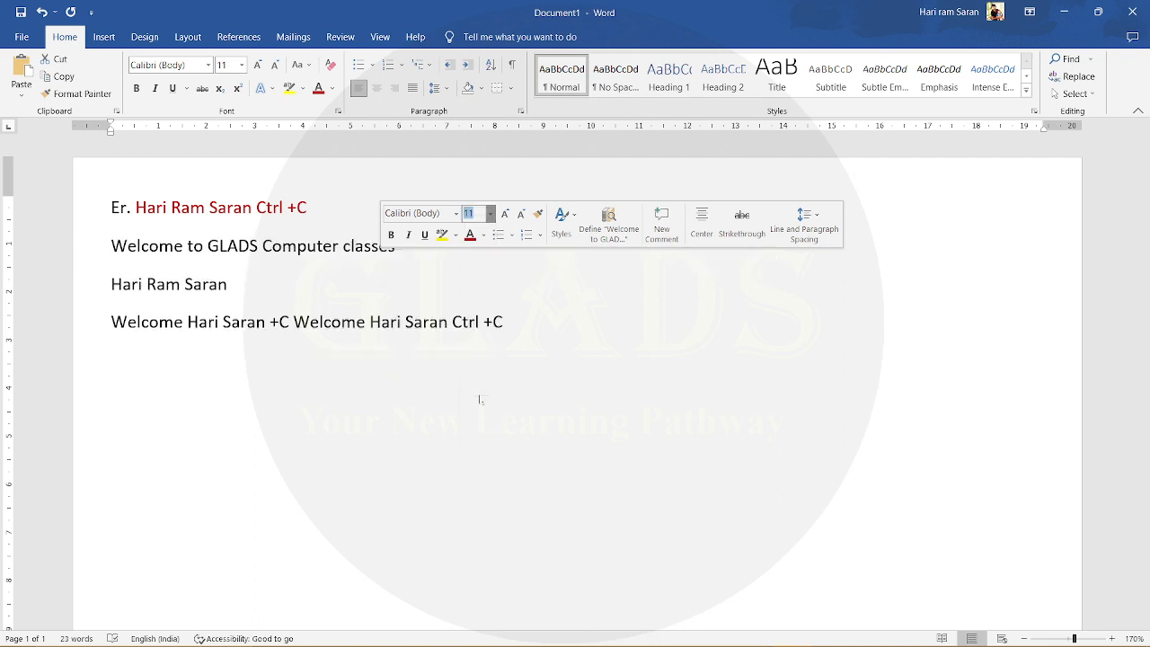
pyautogui.click(269, 363)
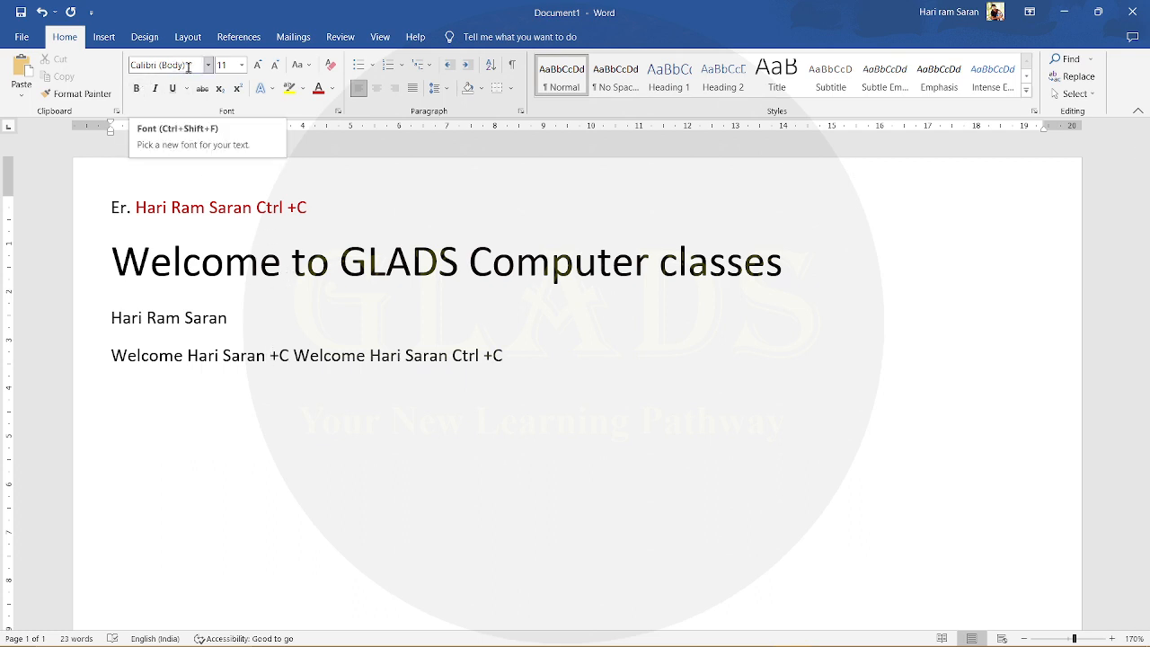
pyautogui.click(130, 65)
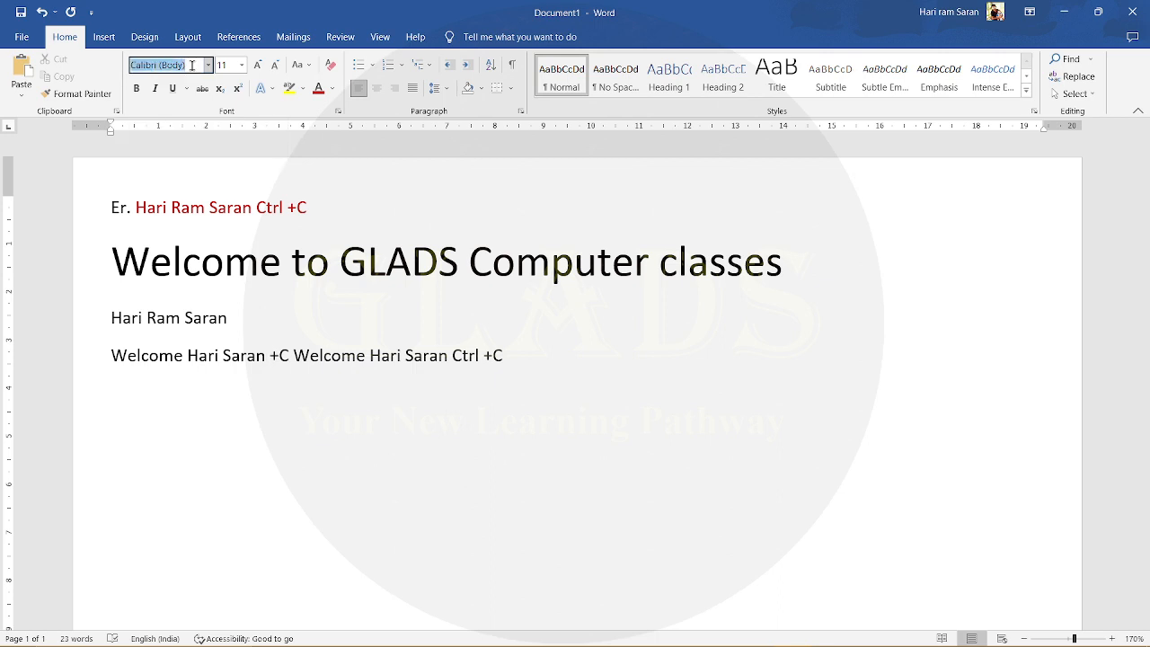
pyautogui.click(370, 220)
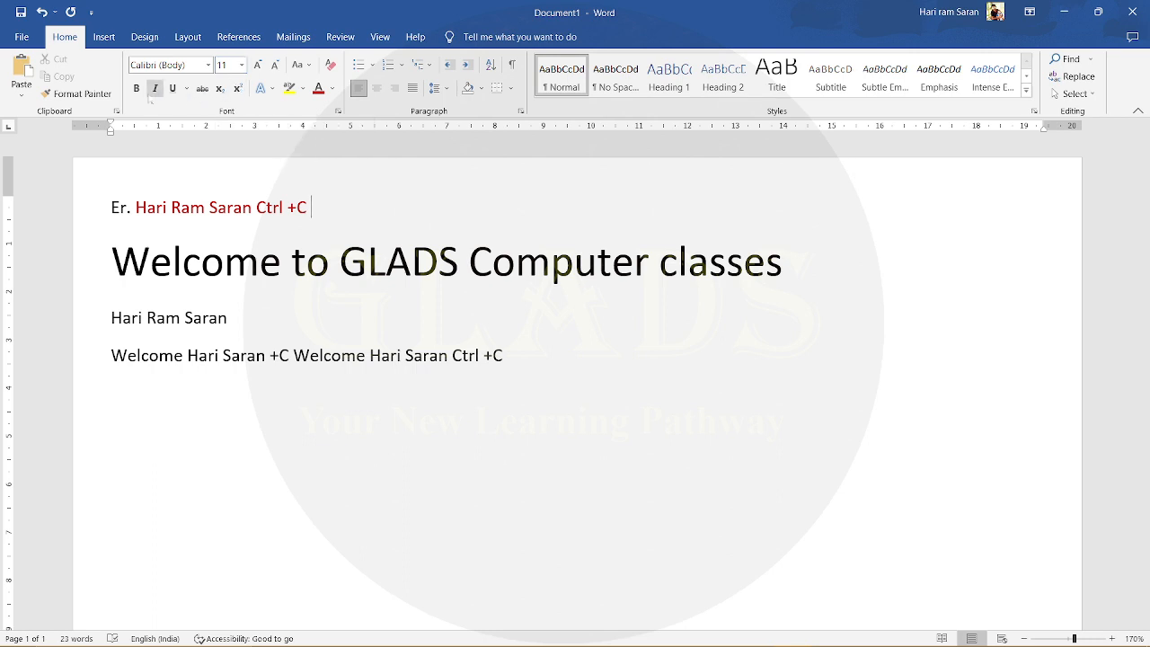
# - Make the word "Welcome" at the start of the second line bold, italic and underlined
pyautogui.doubleClick(200, 250)
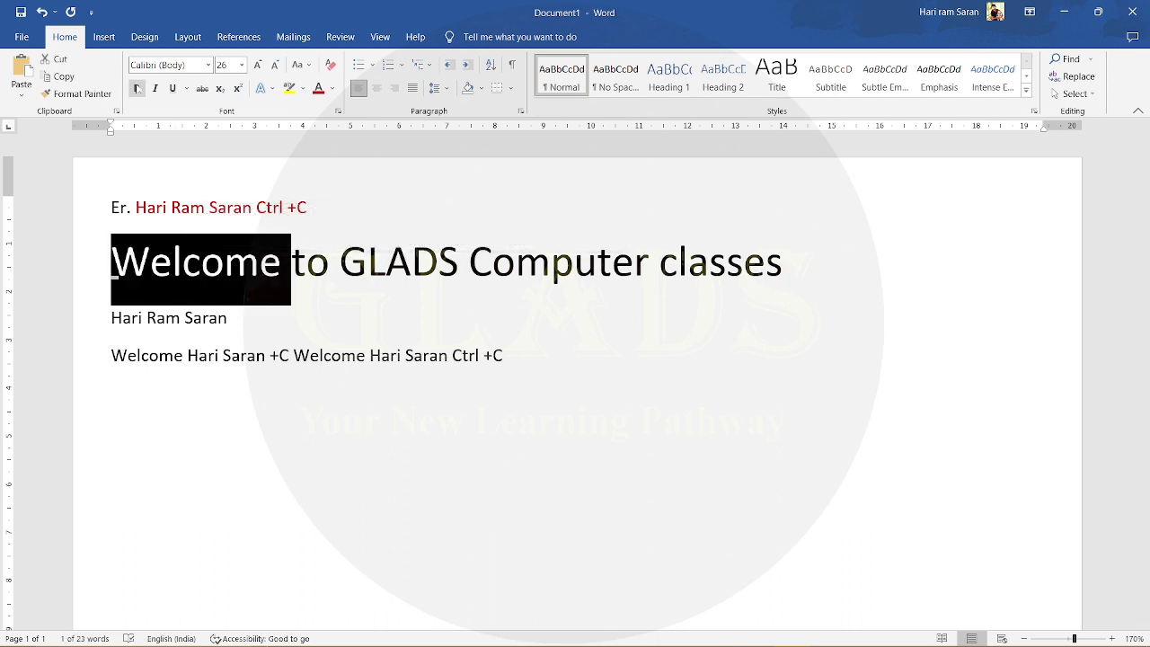
pyautogui.hotkey('ctrl', 'b')
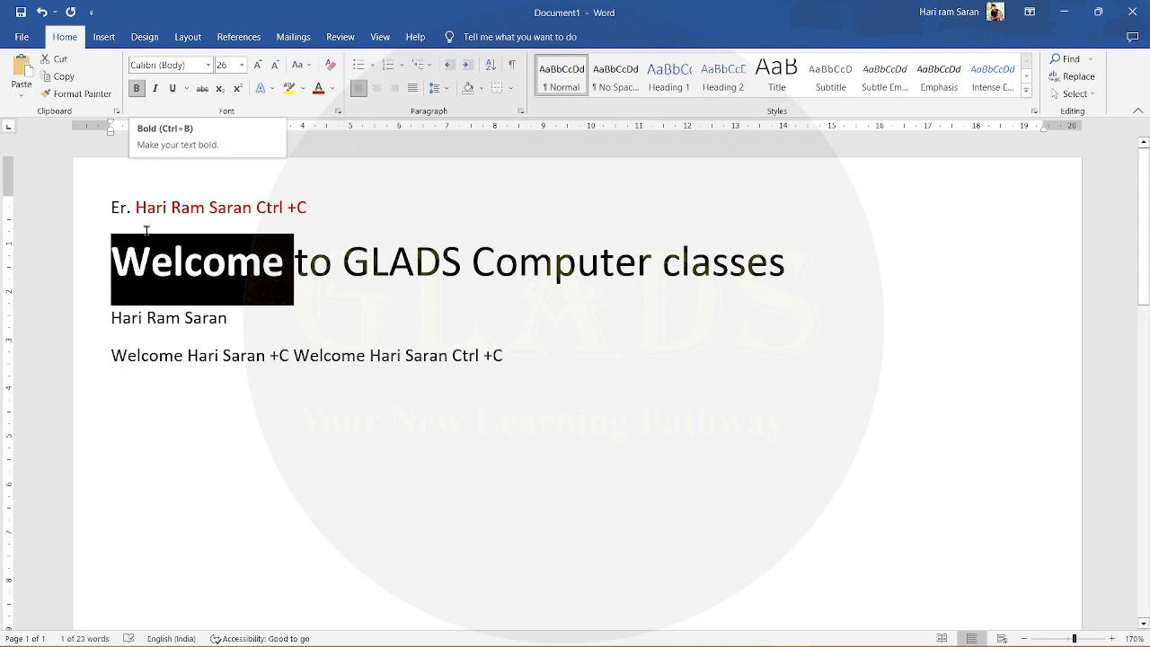
pyautogui.click(155, 91)
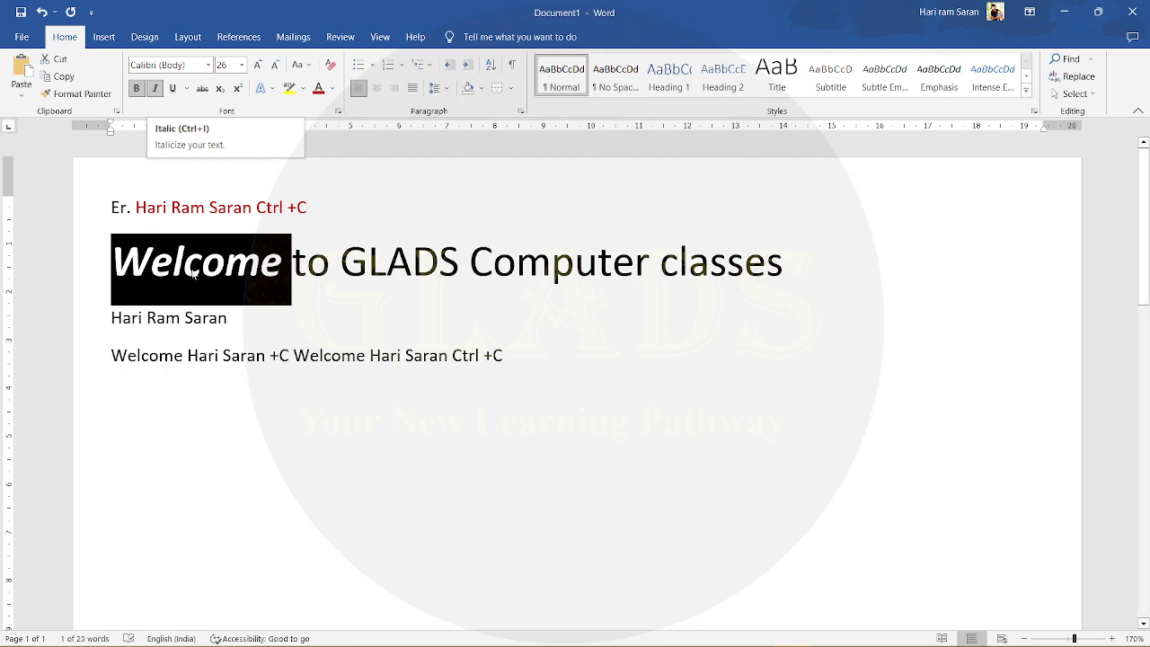
pyautogui.click(172, 88)
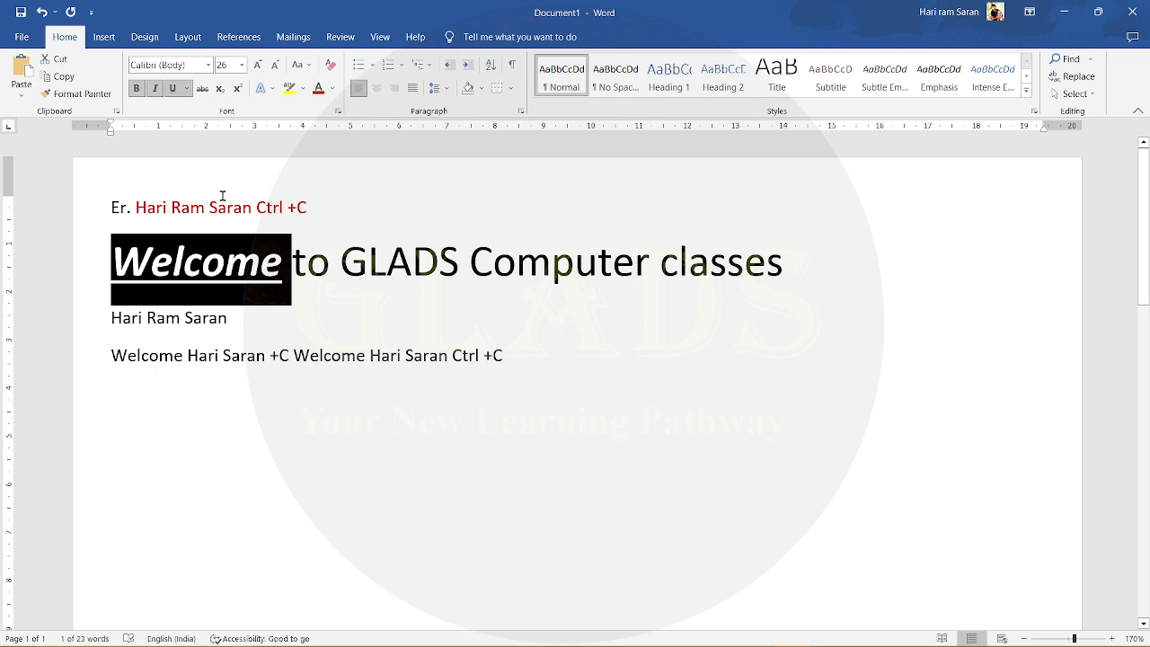
# - Try the font sizes 1 and 1638 on the second line's "Welcome", undo them and view the preset sizes
pyautogui.click(224, 64)
pyautogui.write('1')
pyautogui.press('Return')
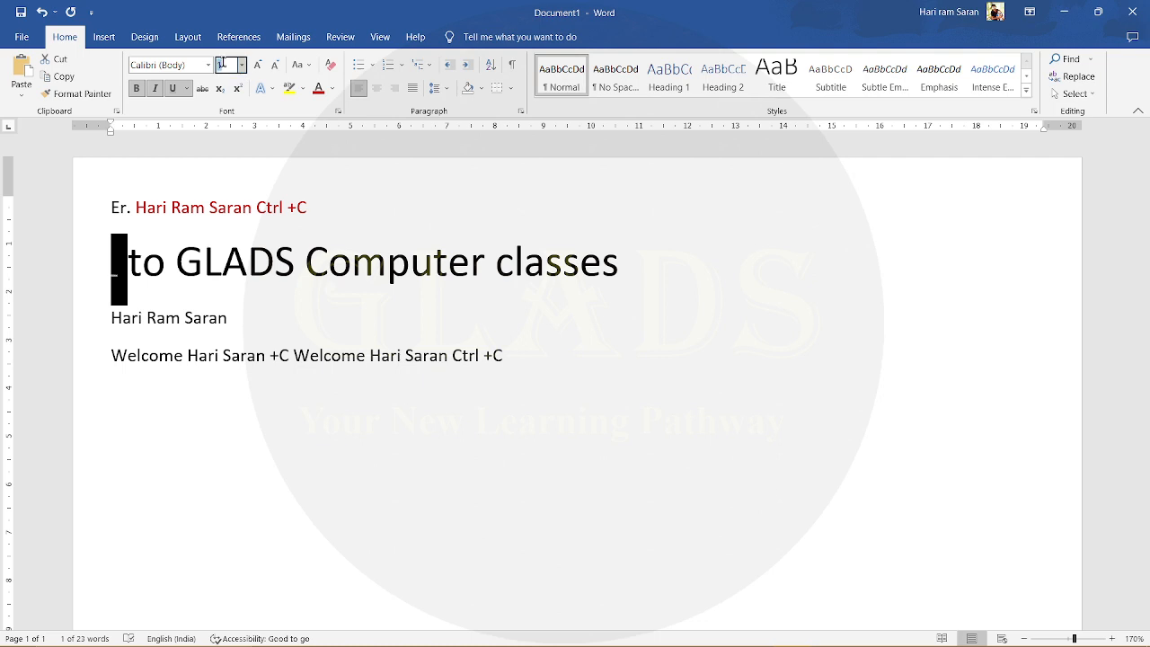
pyautogui.write('1638')
pyautogui.press('Return')
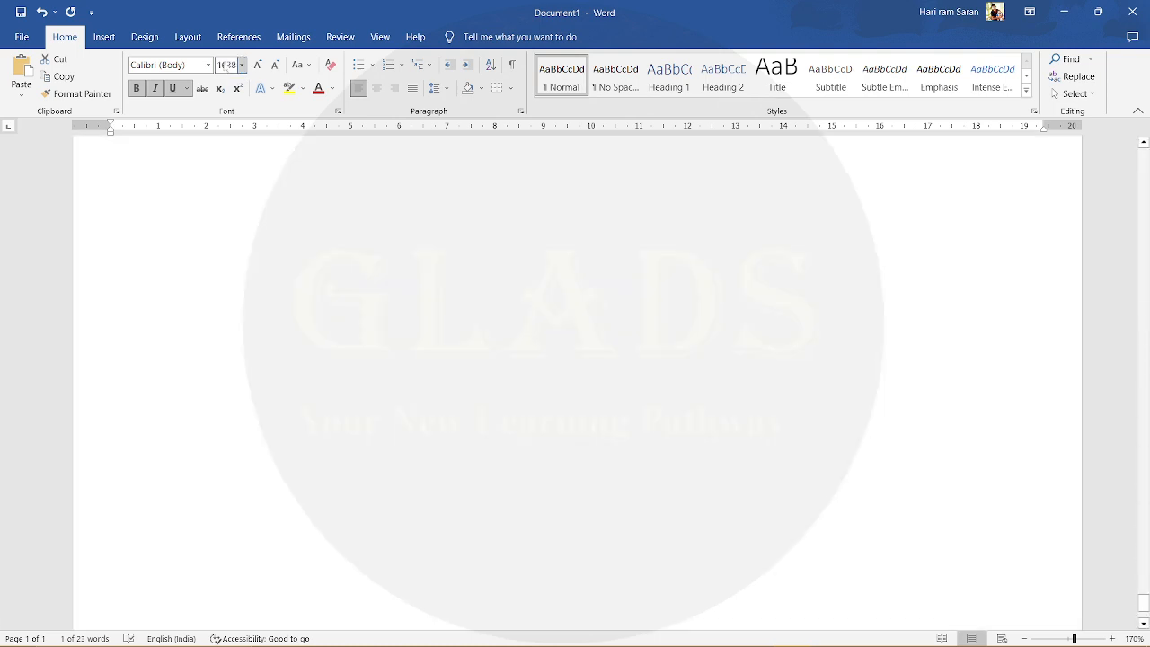
pyautogui.hotkey('ctrl', 'z')
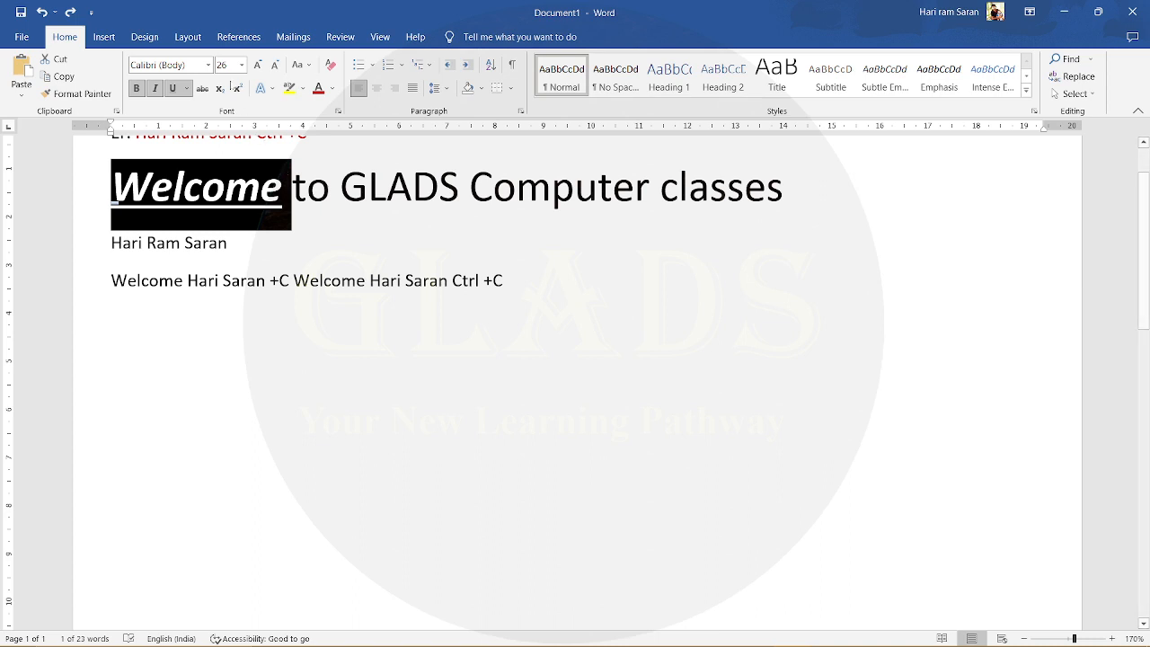
pyautogui.click(241, 64)
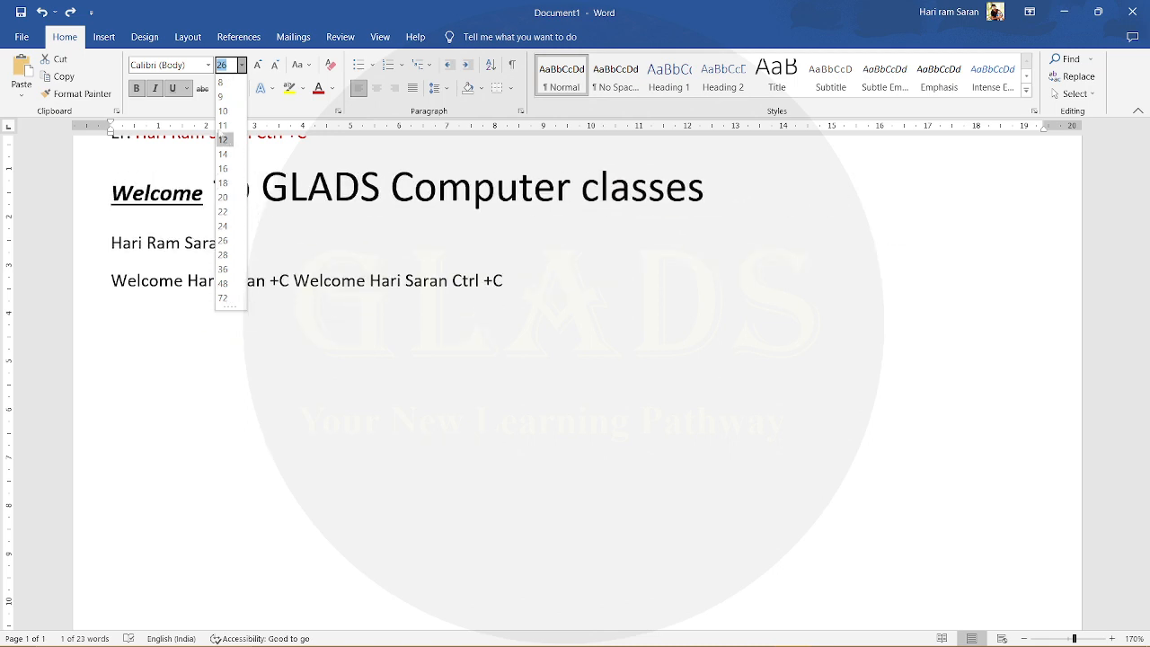
pyautogui.click(243, 65)
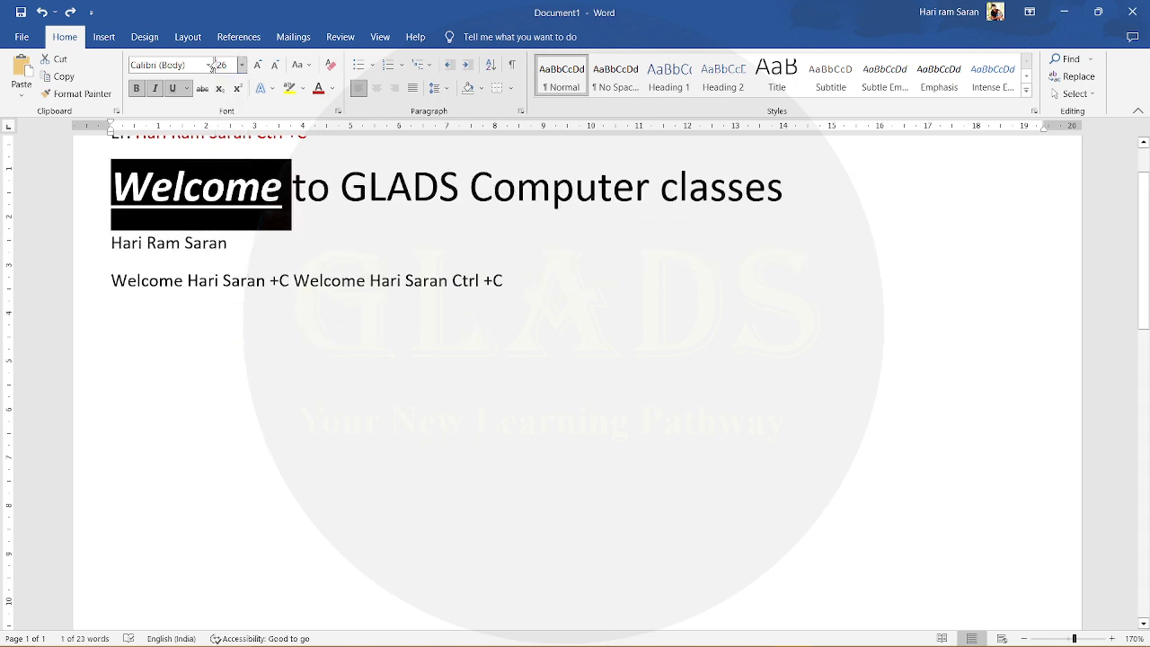
# - Change the font of the word "Welcome" in the second line to Times New Roman
pyautogui.click(210, 65)
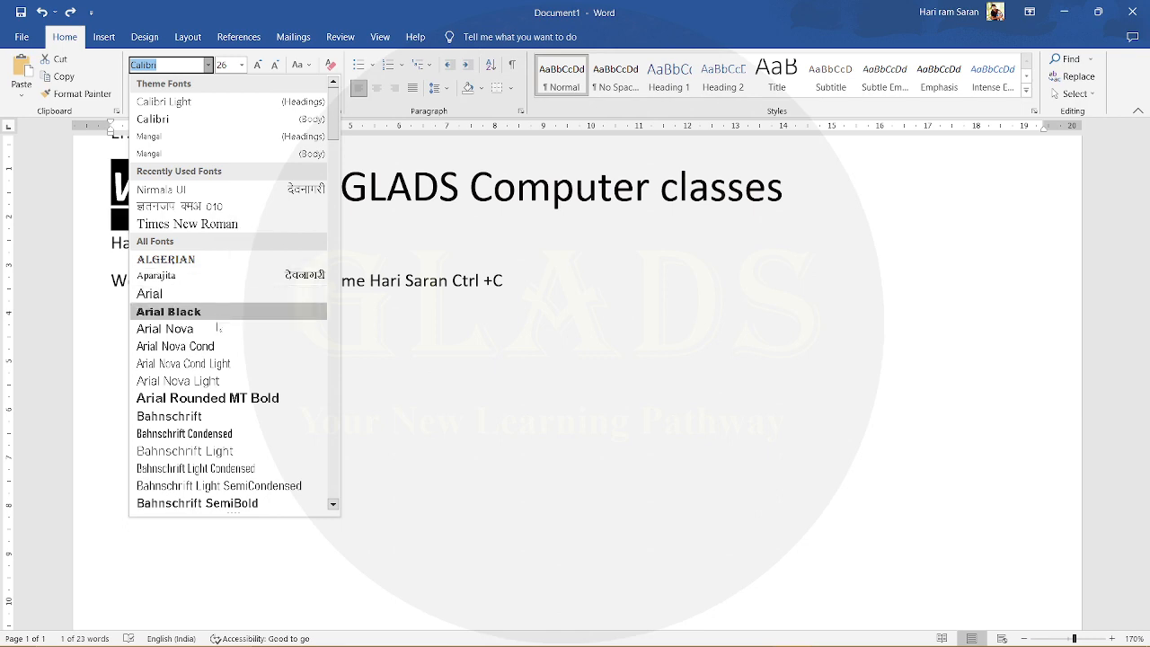
pyautogui.scroll(-20, 216, 328)
pyautogui.scroll(-20, 219, 329)
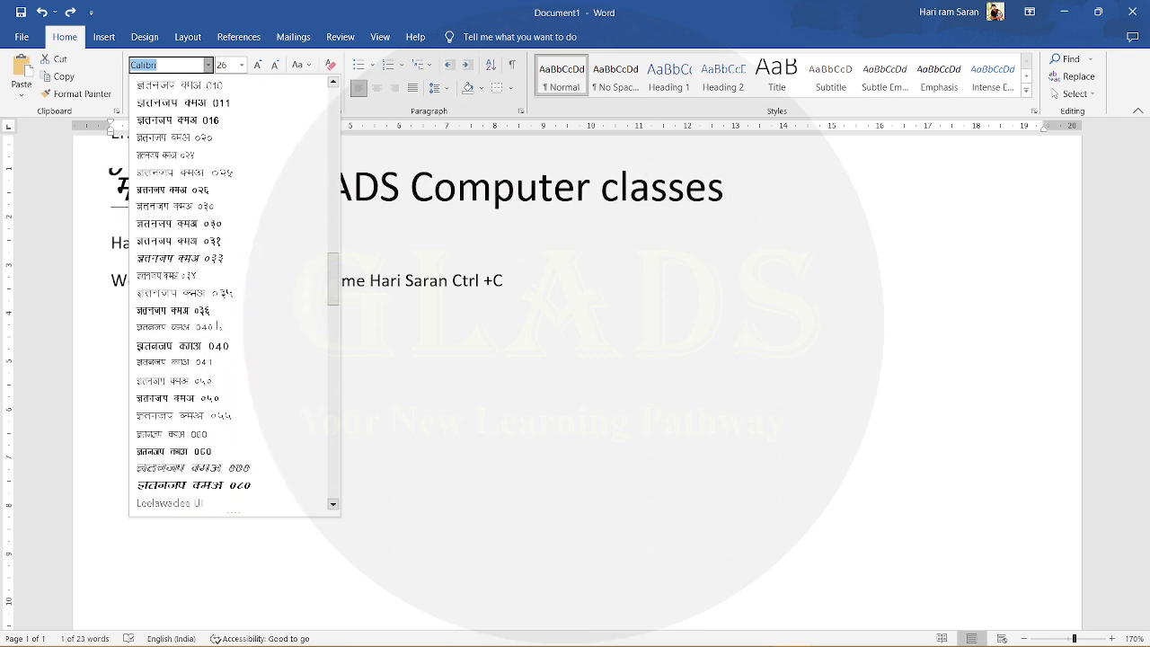
pyautogui.scroll(-20, 216, 329)
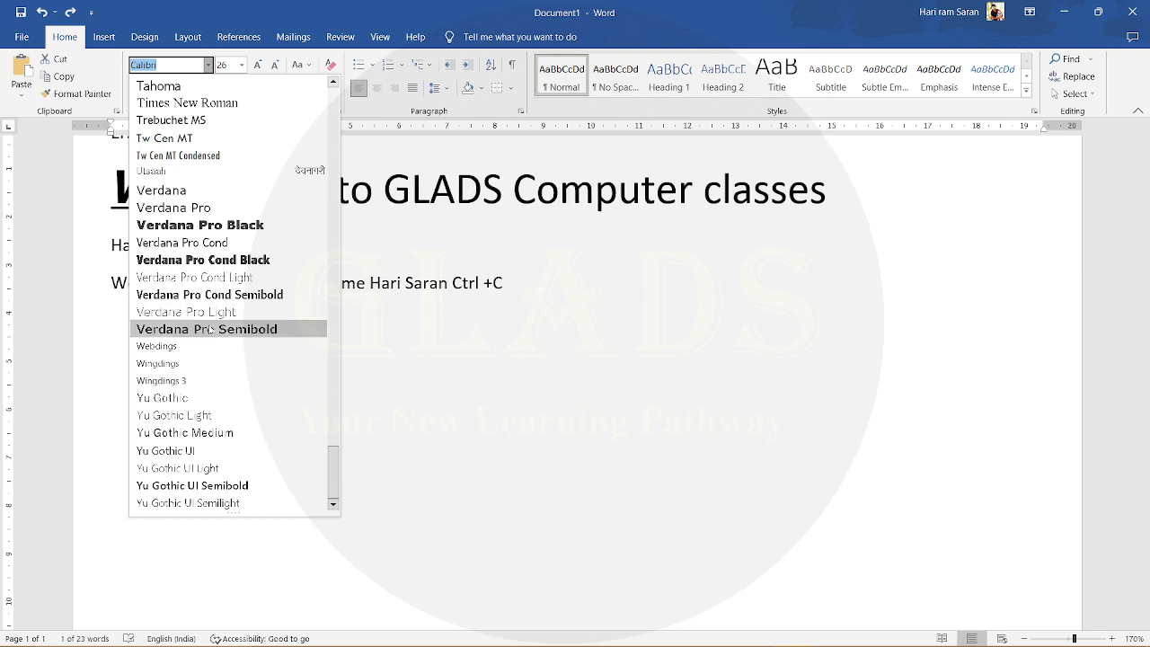
pyautogui.click(222, 104)
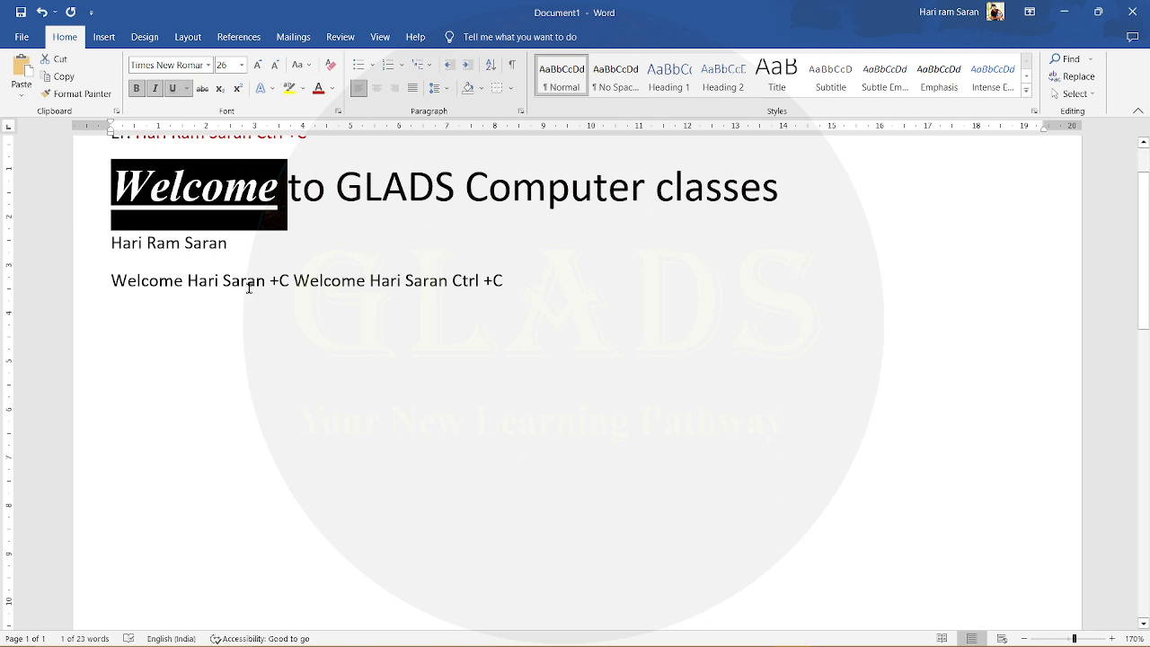
# - Apply strikethrough to the word "Welcome" in the second line and deselect it
pyautogui.scroll(2, 276, 304)
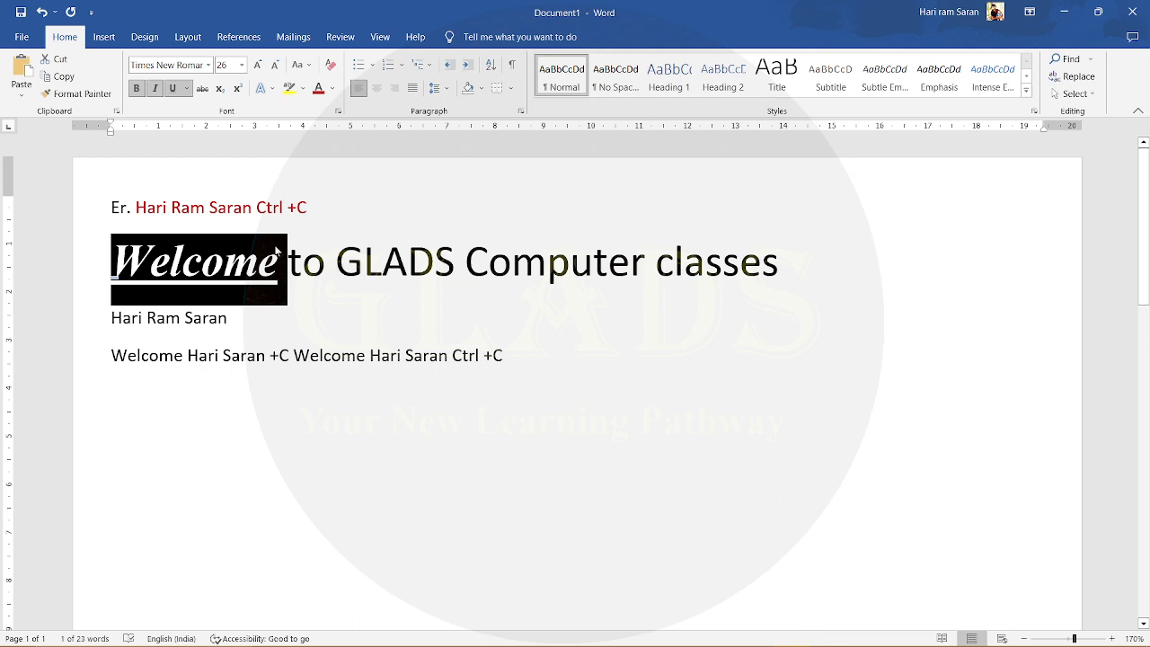
pyautogui.click(204, 96)
pyautogui.click(205, 95)
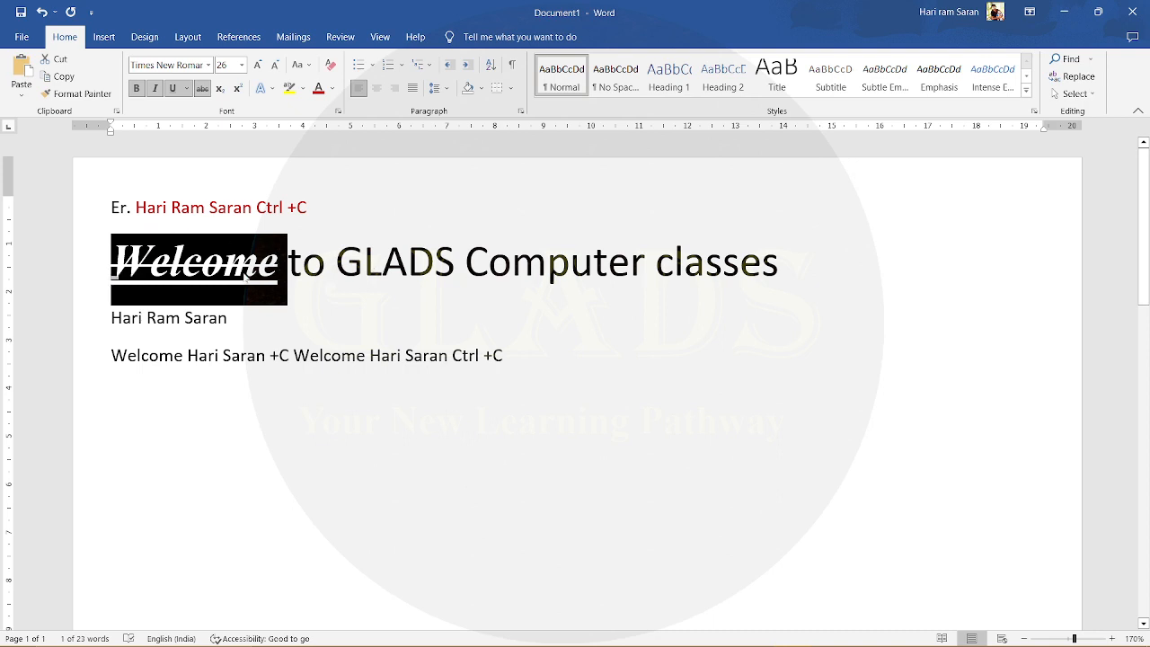
pyautogui.click(286, 265)
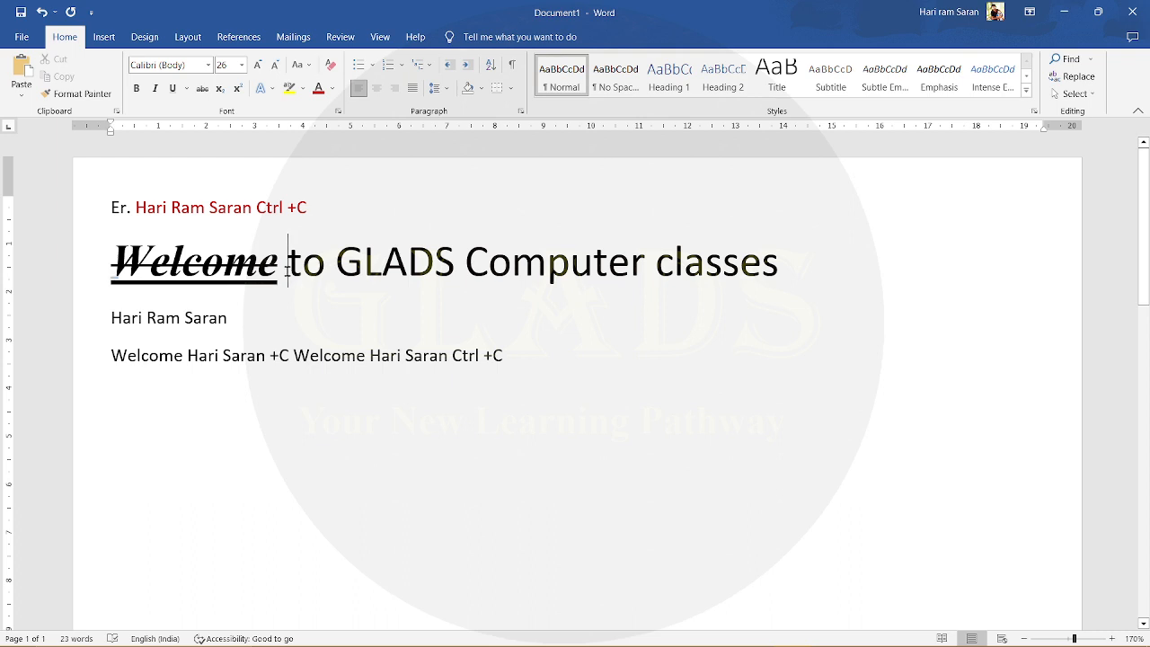
pyautogui.moveTo(287, 269); pyautogui.dragTo(204, 284)
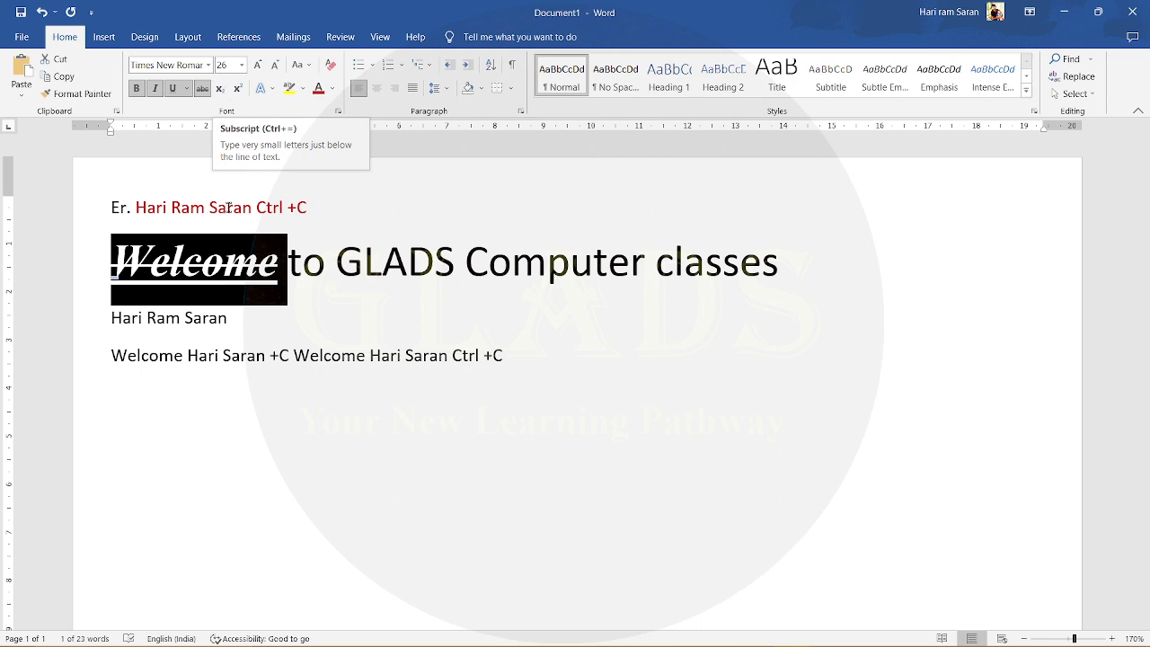
pyautogui.click(459, 318)
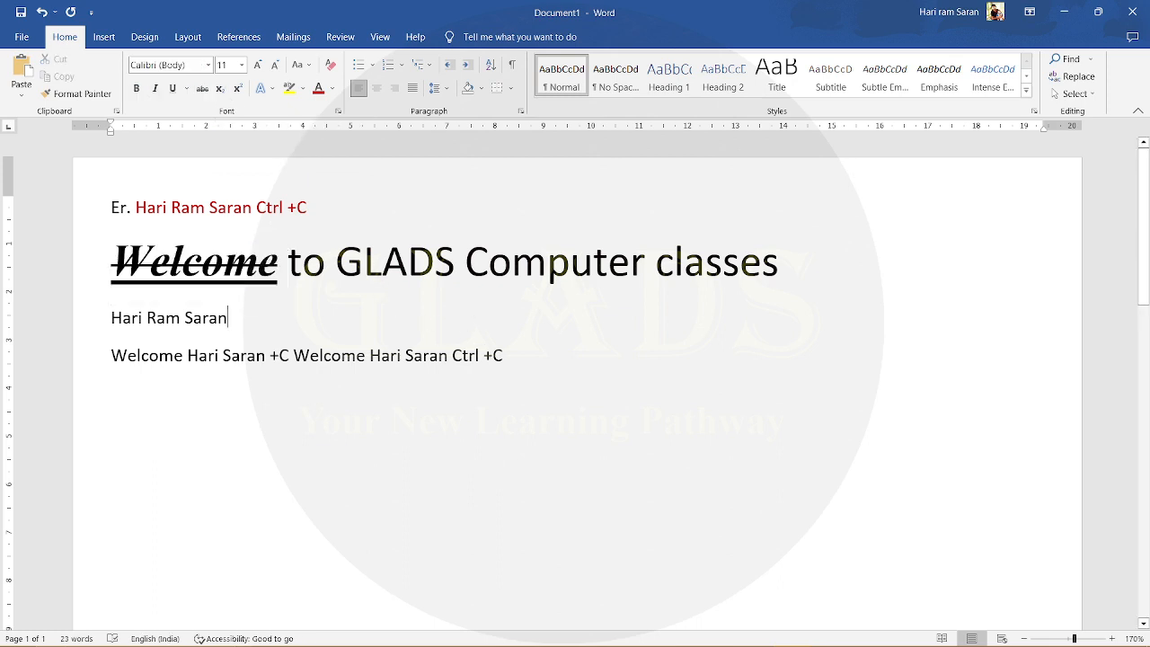
# - Add "10th" with a raised "th" at the end of the fourth line
pyautogui.click(534, 353)
pyautogui.write('10')
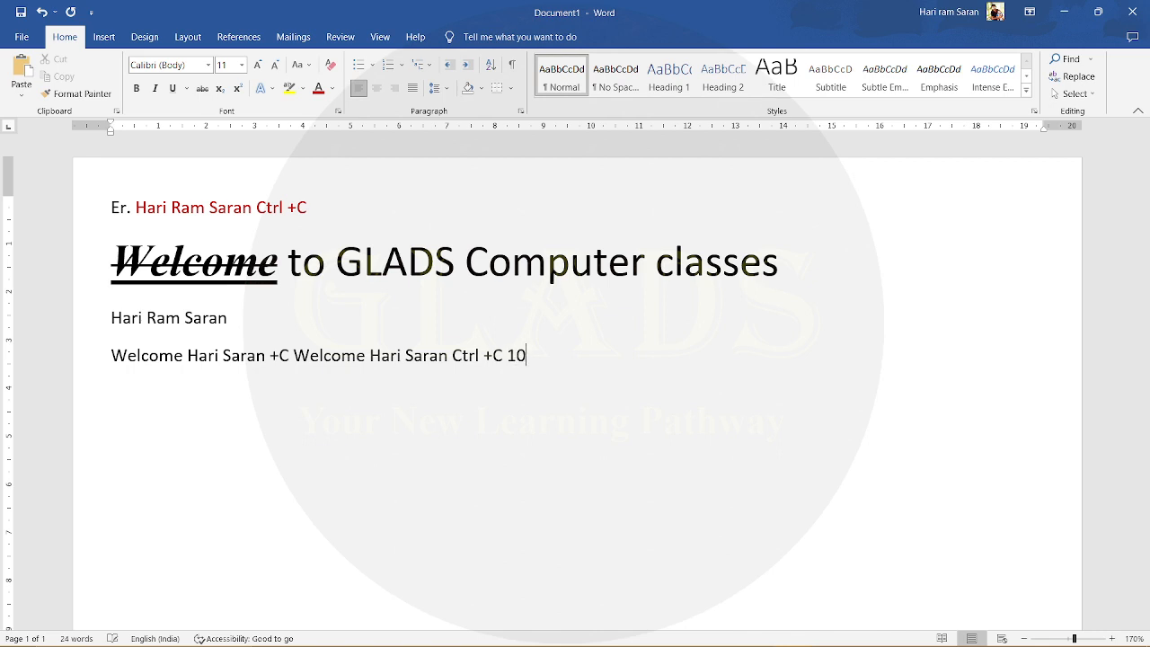
pyautogui.write('th')
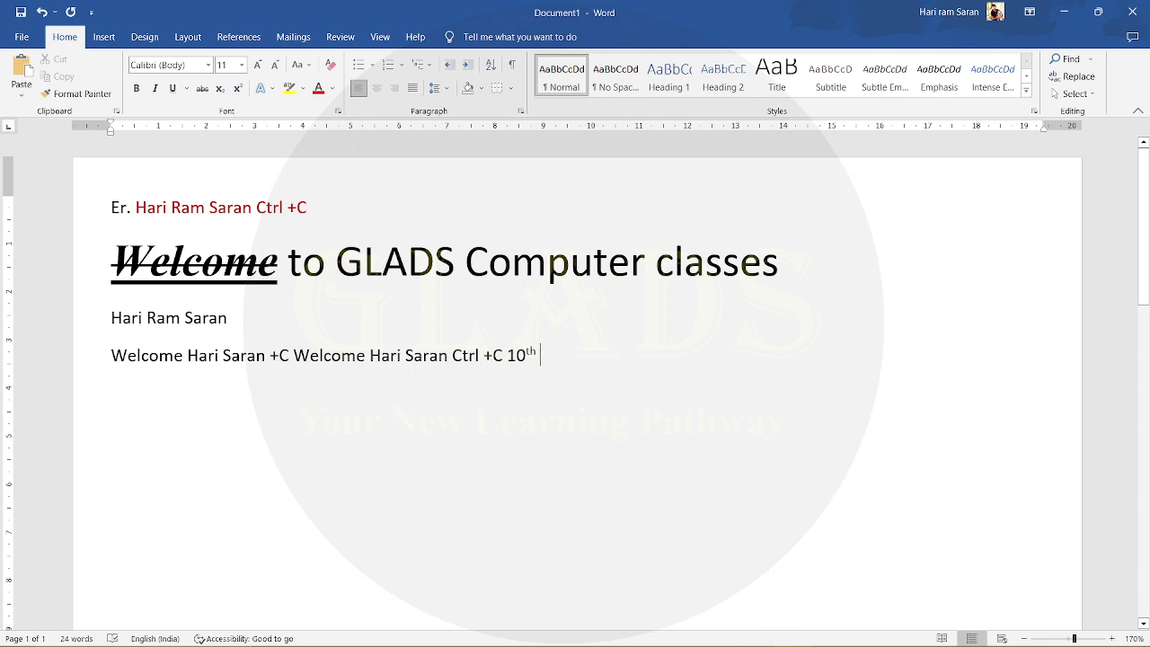
# - Add the expression x²+y² after "10th", formatting both exponents as superscript
pyautogui.write('x')
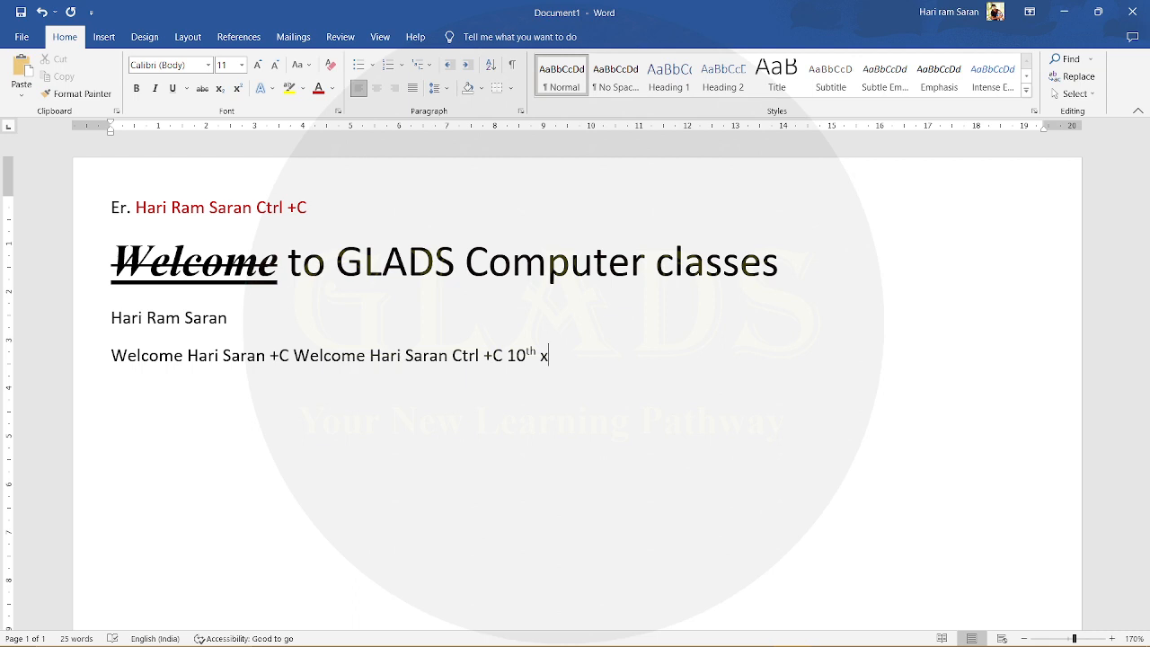
pyautogui.click(237, 89)
pyautogui.write('2')
pyautogui.click(237, 88)
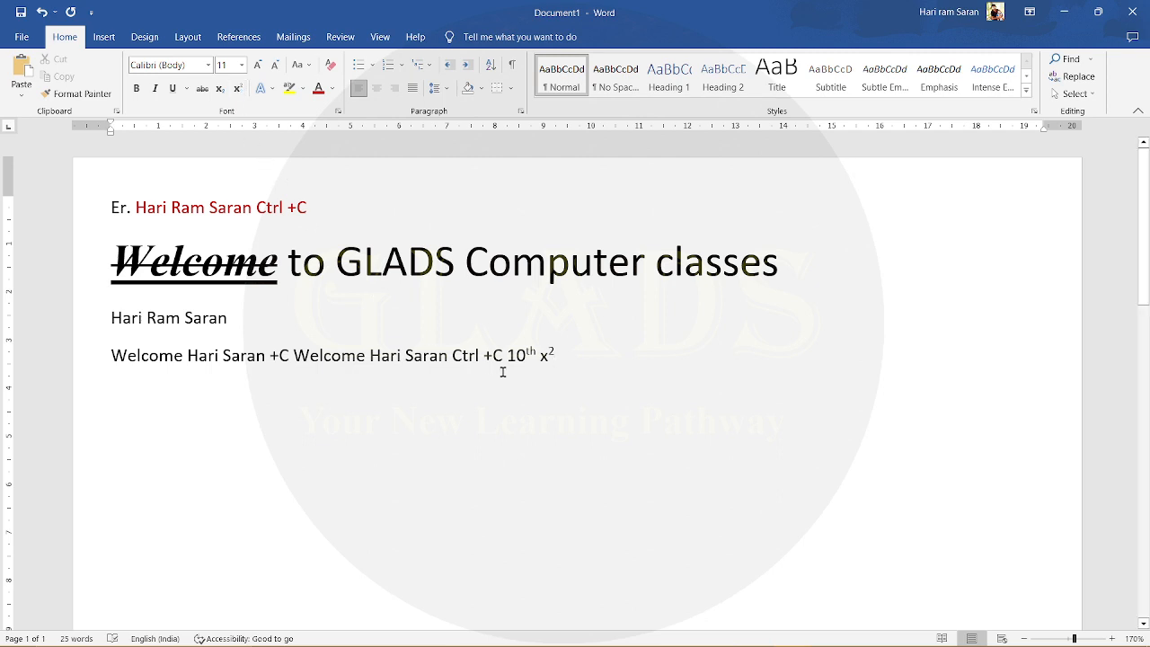
pyautogui.write('+y')
pyautogui.click(237, 88)
pyautogui.write('2')
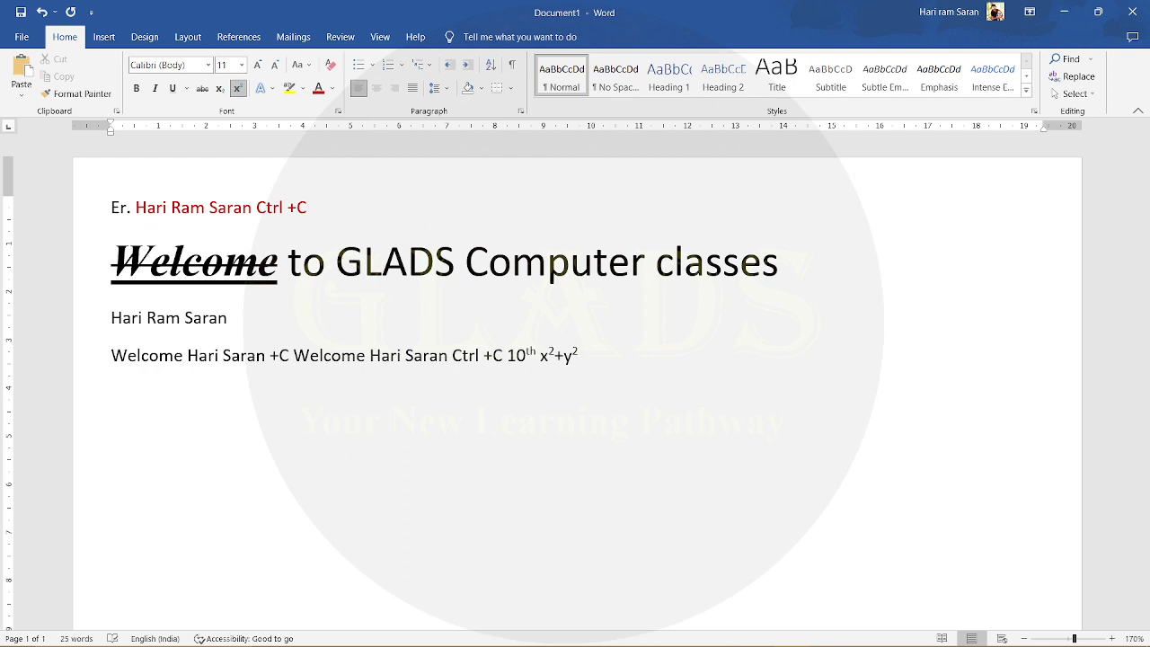
pyautogui.write(' = 1')
# - Complete the equation after x²+y² with "= 10" in normal text, removing the superscripted attempt
pyautogui.press('BackSpace')
pyautogui.press('BackSpace')
pyautogui.press('BackSpace')
pyautogui.press('BackSpace')
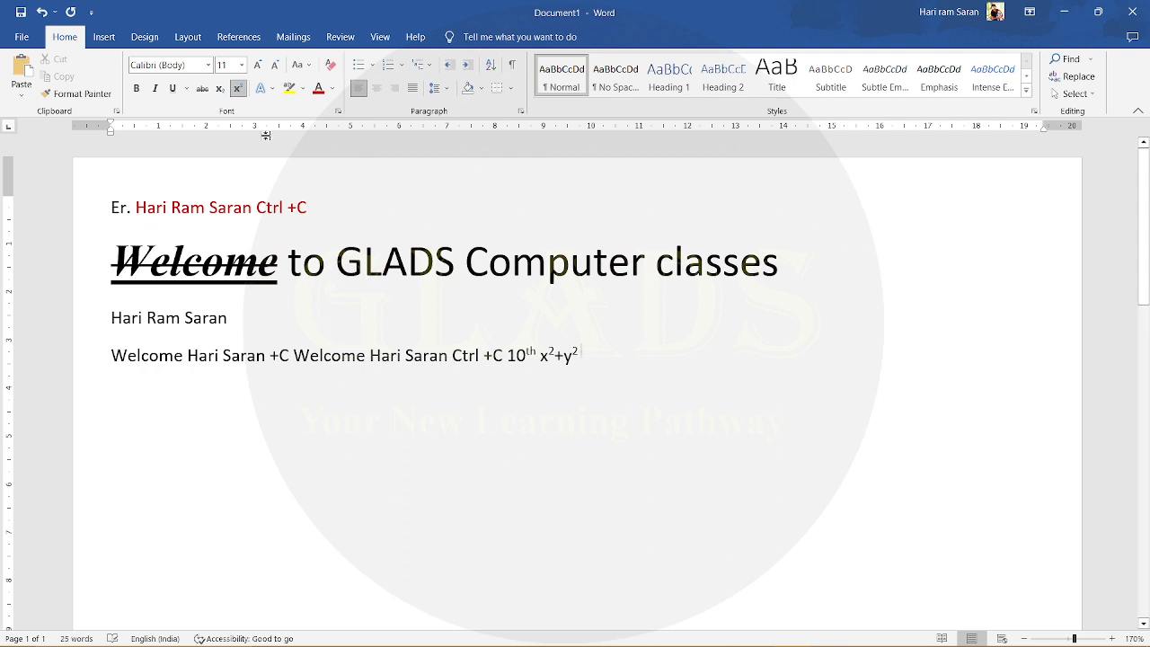
pyautogui.click(237, 87)
pyautogui.write('= 10')
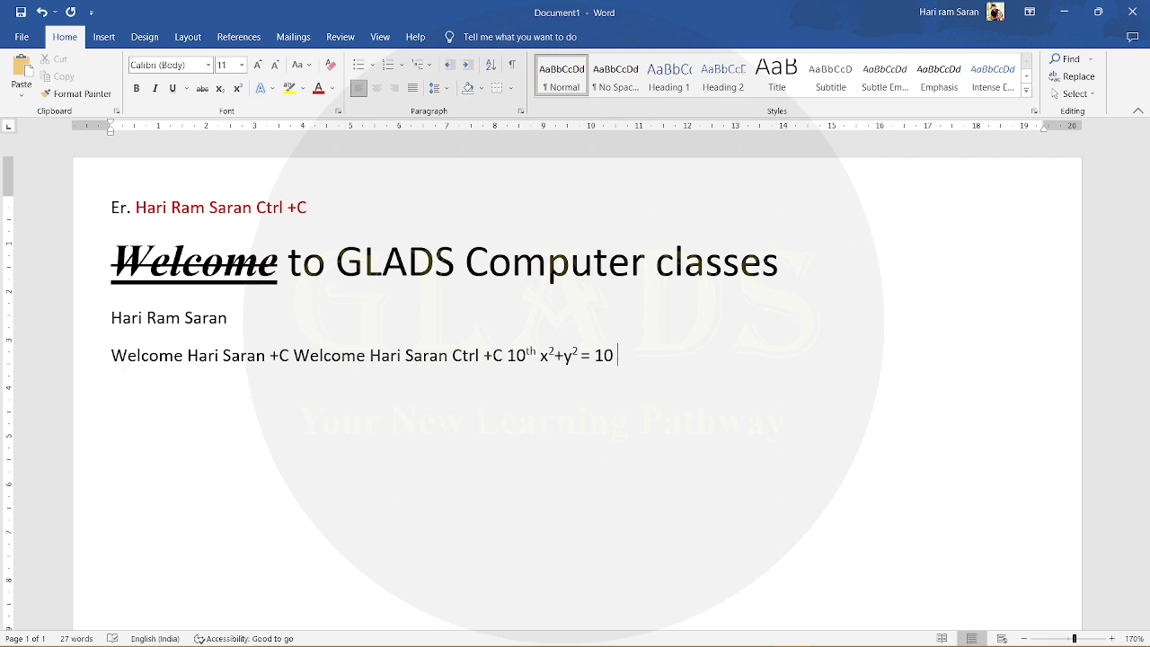
# - Write "Log10100" on a new line, with the first 10 as subscript and 100 in normal text
pyautogui.press('Return')
pyautogui.write('log')
pyautogui.write('10')
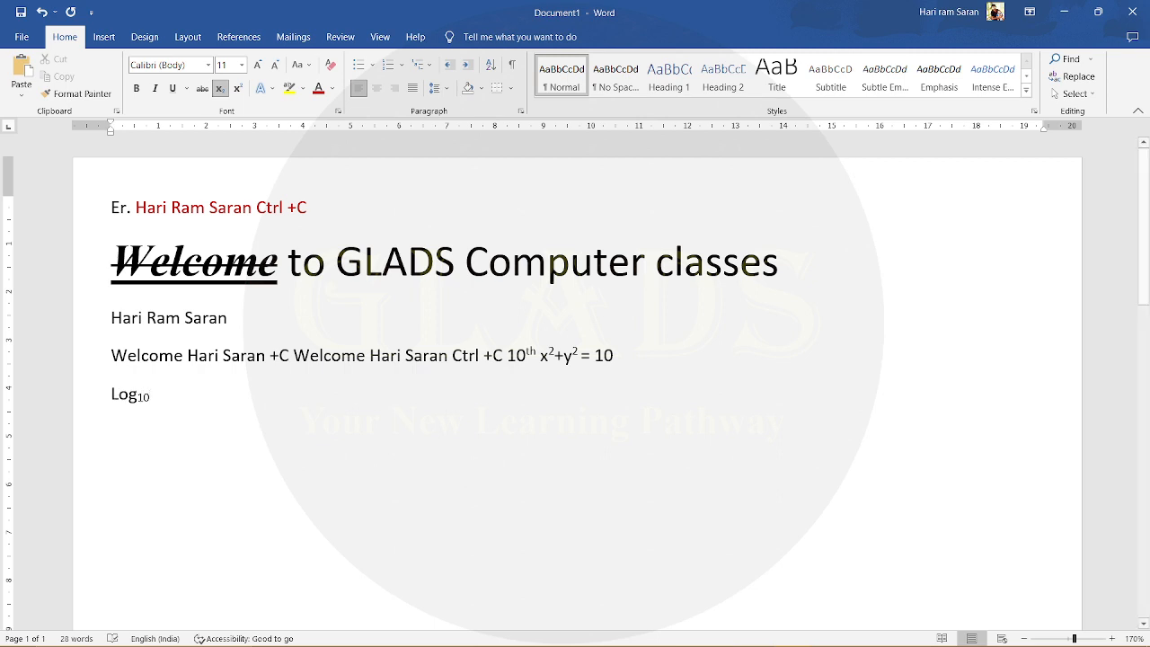
pyautogui.click(219, 88)
pyautogui.write('100')
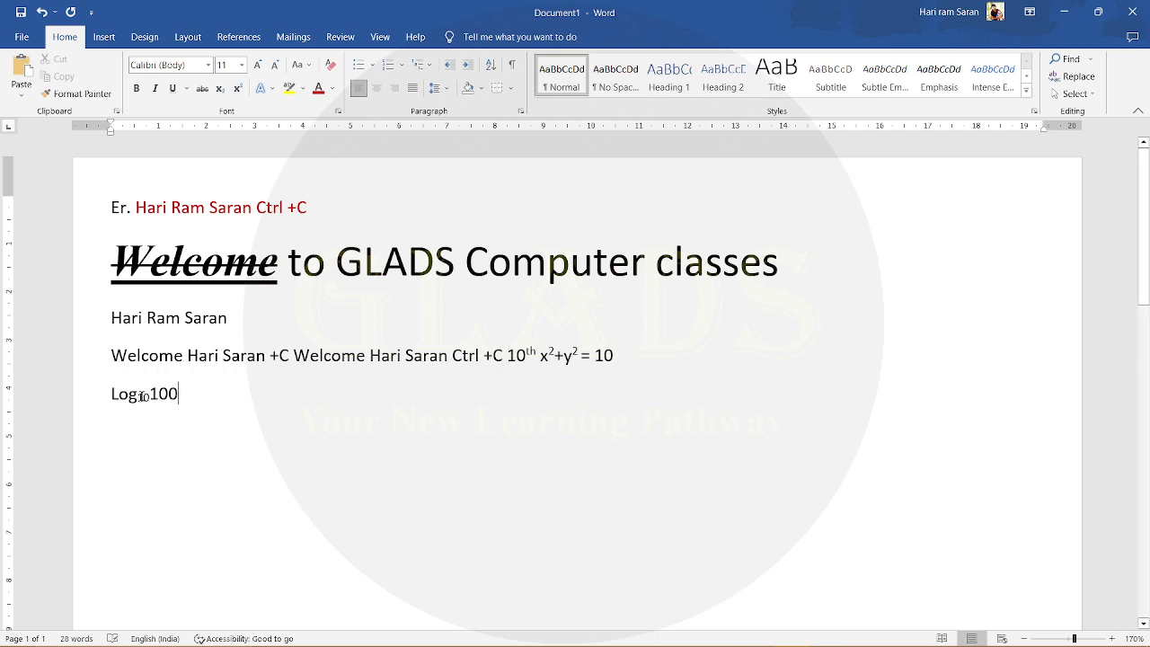
pyautogui.moveTo(114, 392); pyautogui.dragTo(180, 402)
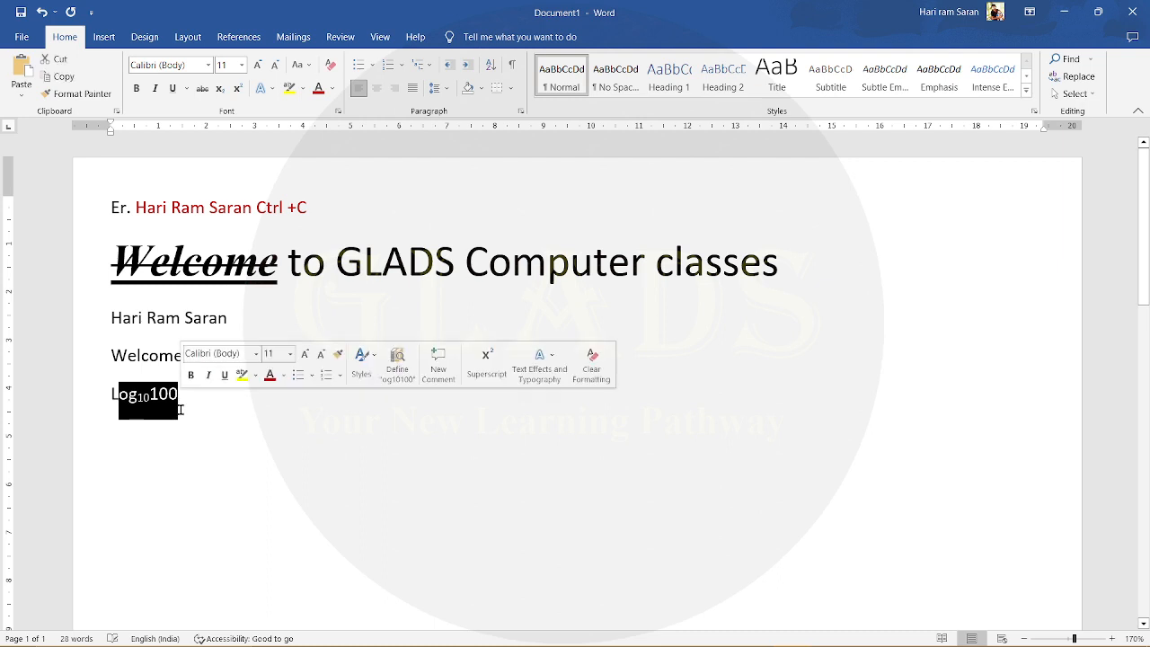
pyautogui.click(181, 410)
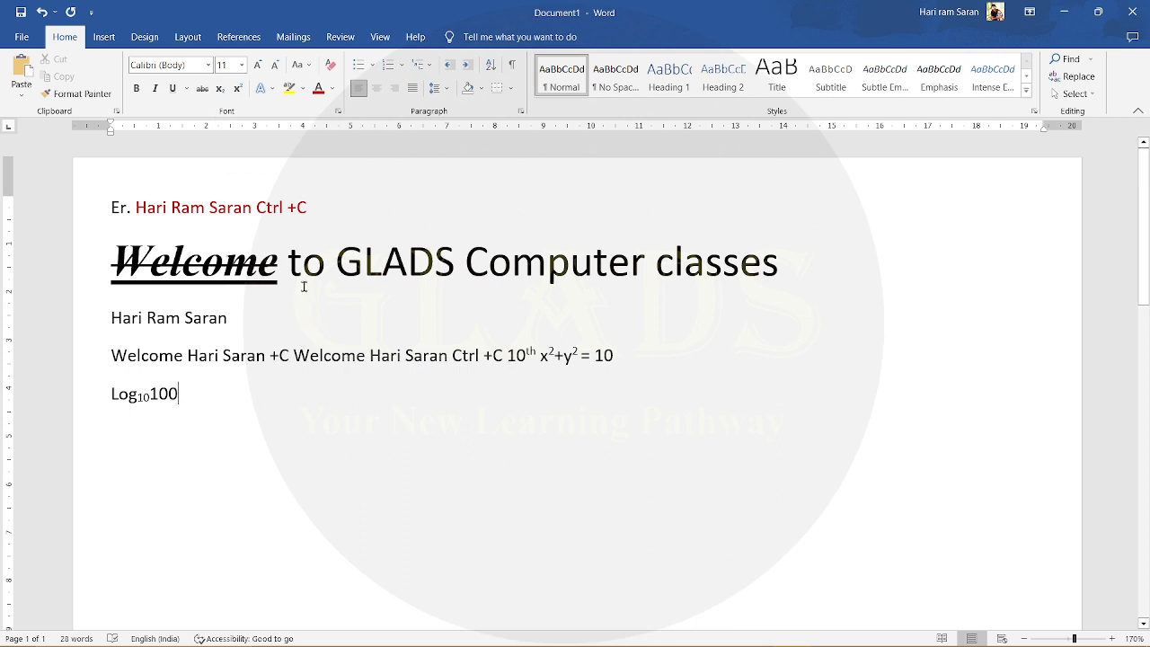
# - Try Change Case on the word "GLADS" in the second line, applying lowercase and then UPPERCASE
pyautogui.click(309, 67)
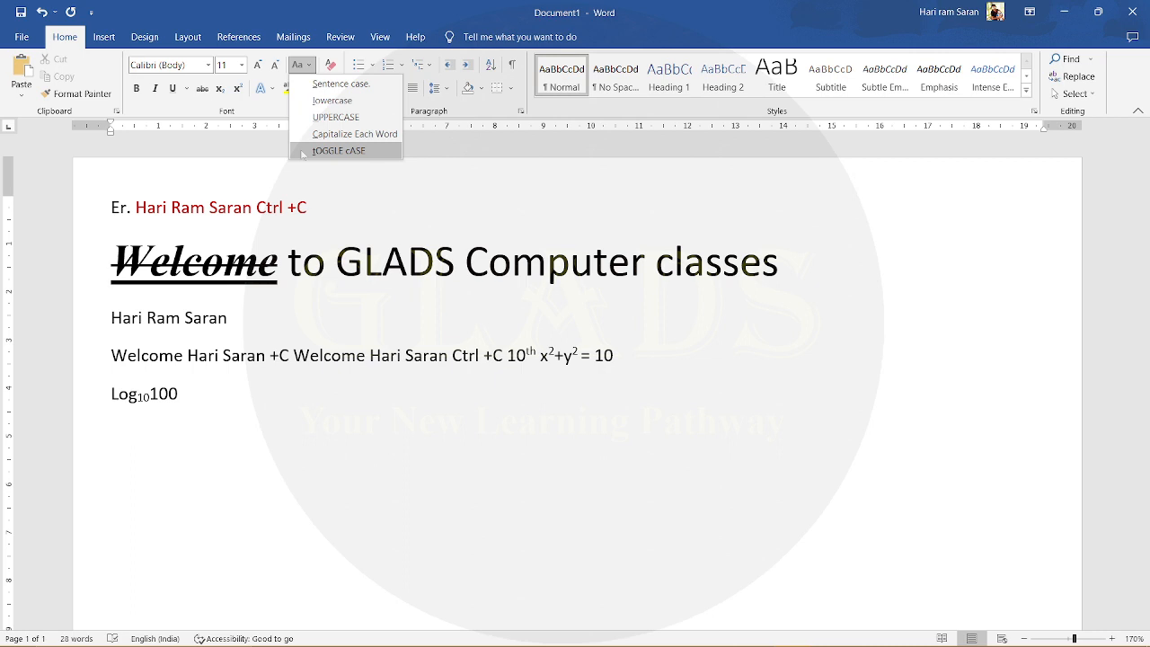
pyautogui.click(381, 262)
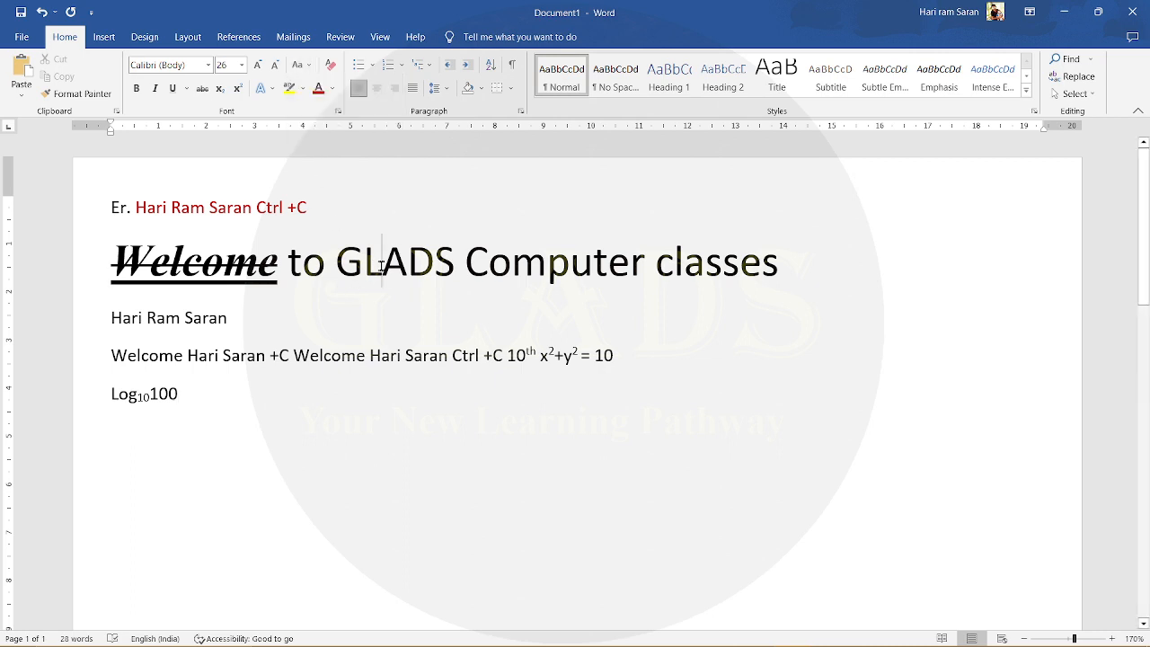
pyautogui.doubleClick(381, 263)
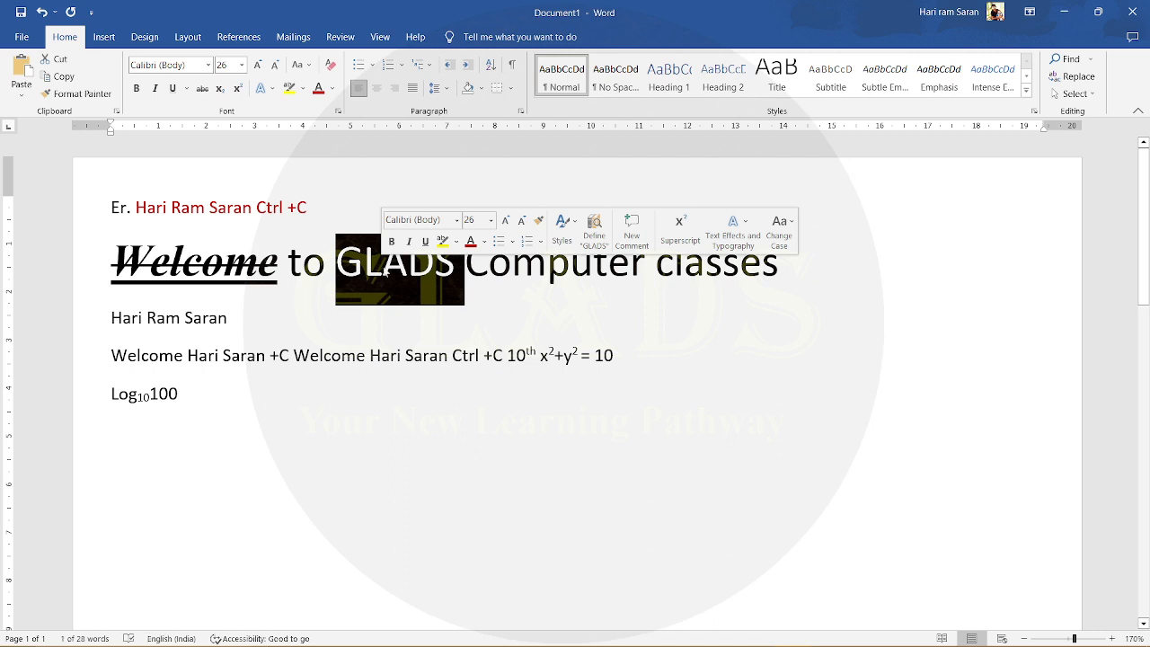
pyautogui.click(307, 66)
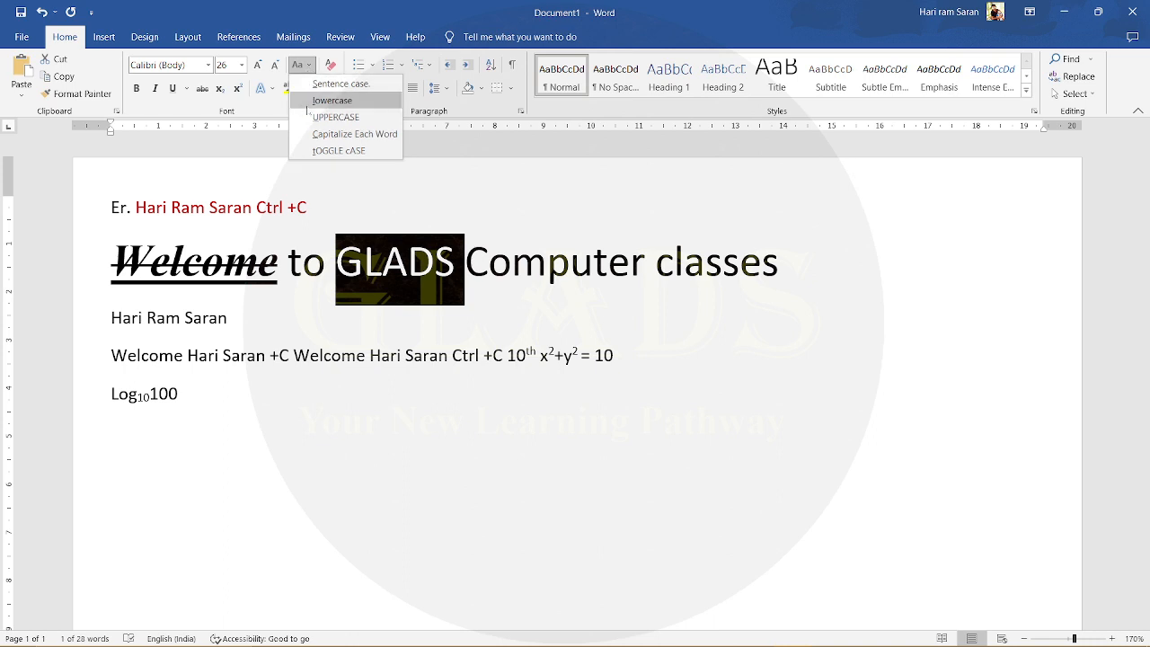
pyautogui.click(325, 101)
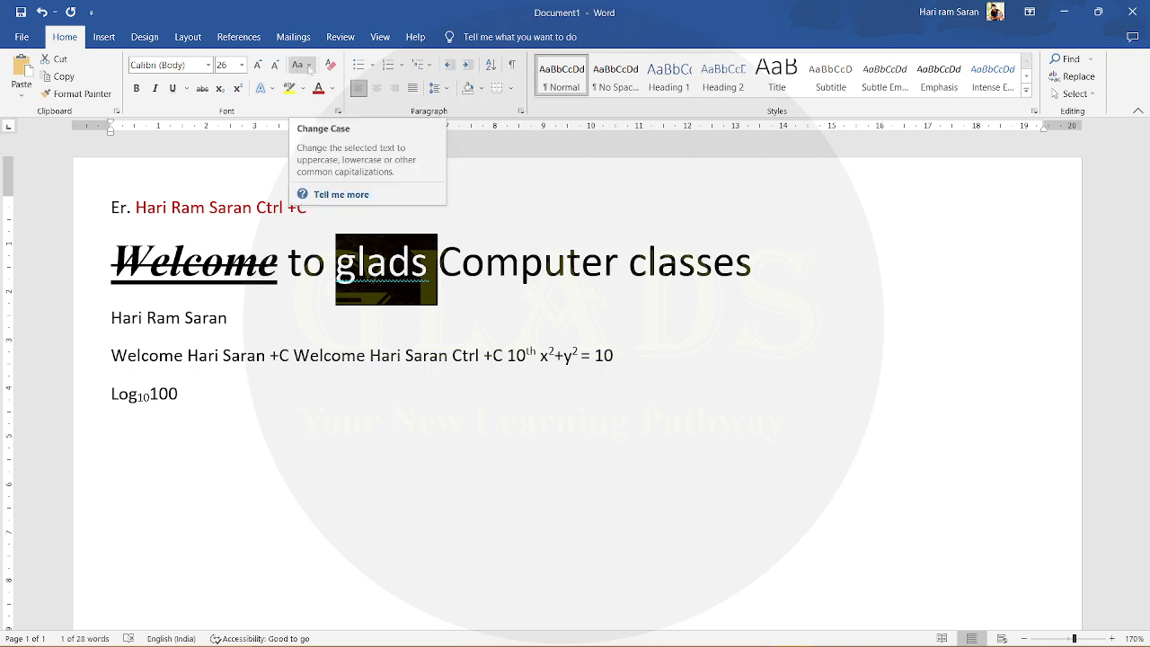
pyautogui.click(302, 64)
pyautogui.click(317, 119)
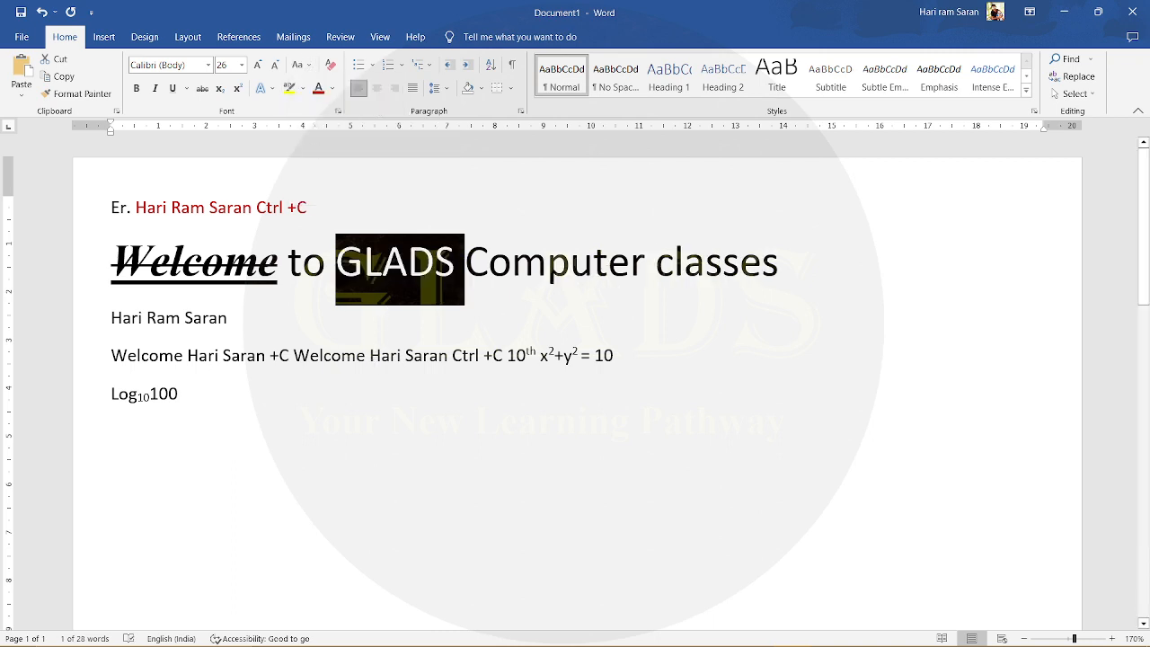
pyautogui.click(302, 65)
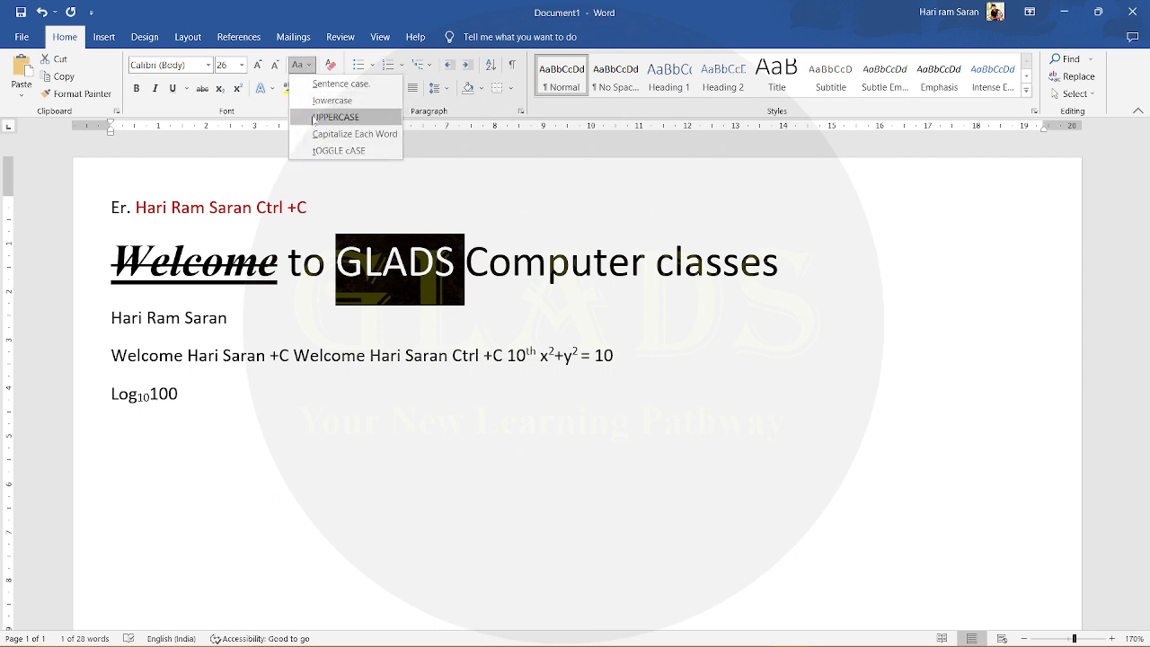
pyautogui.click(511, 253)
pyautogui.click(629, 262)
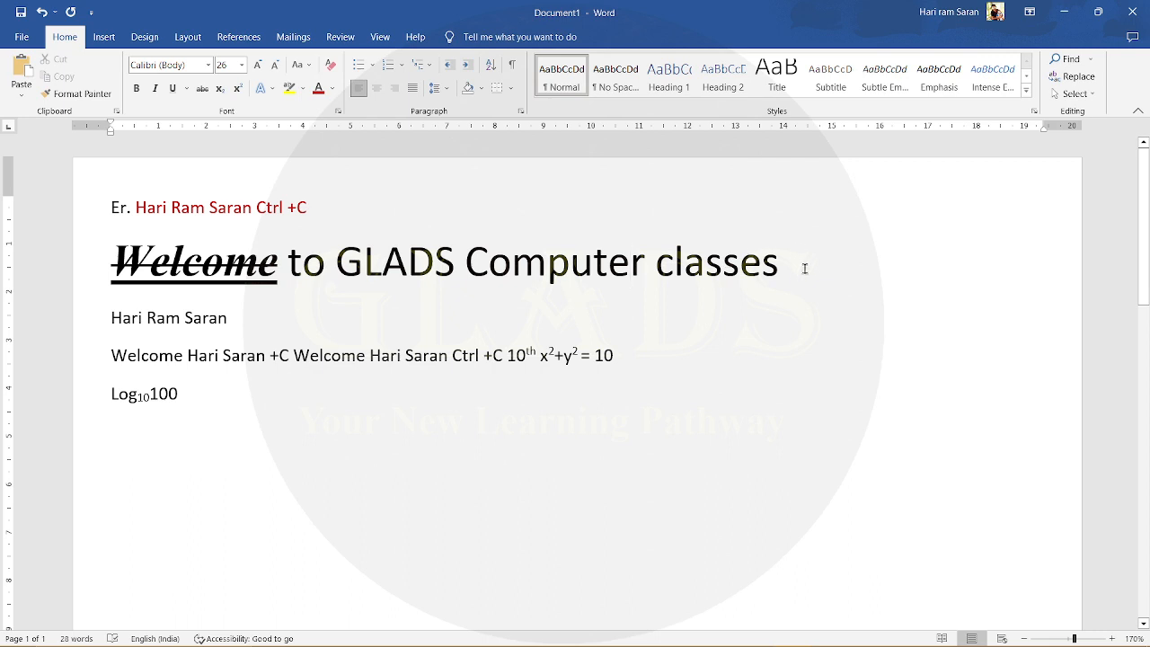
# - Change "GLADS Computer classes" in the second line to lowercase, then UPPERCASE, and finally back to lowercase
pyautogui.moveTo(780, 262); pyautogui.dragTo(392, 268)
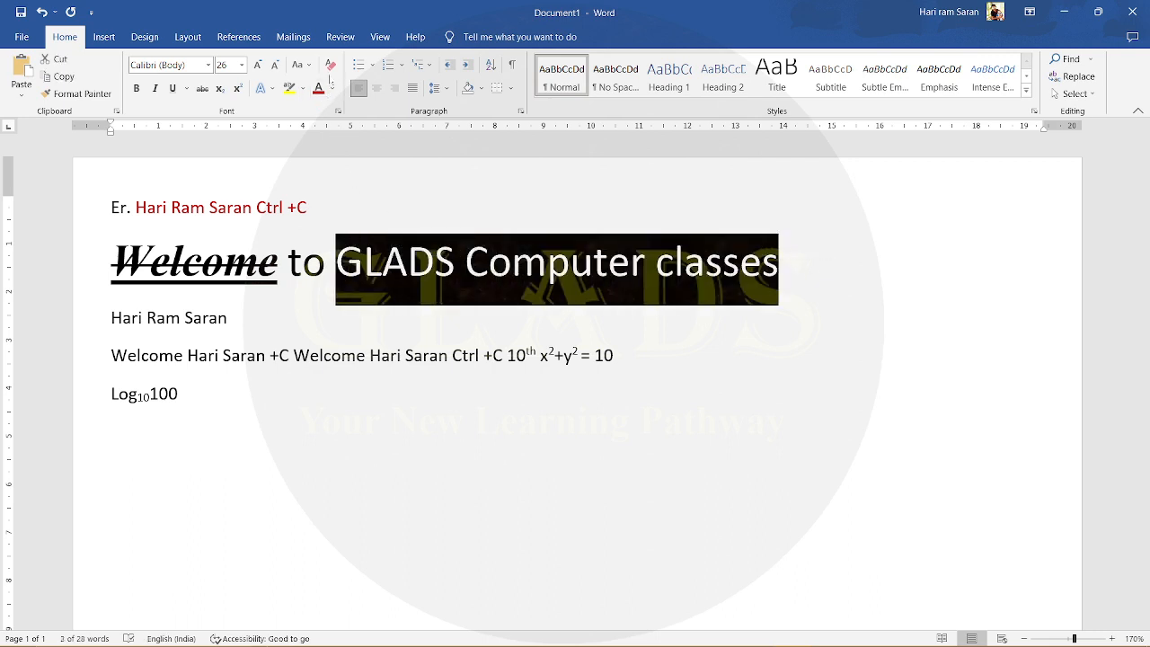
pyautogui.click(298, 65)
pyautogui.click(324, 100)
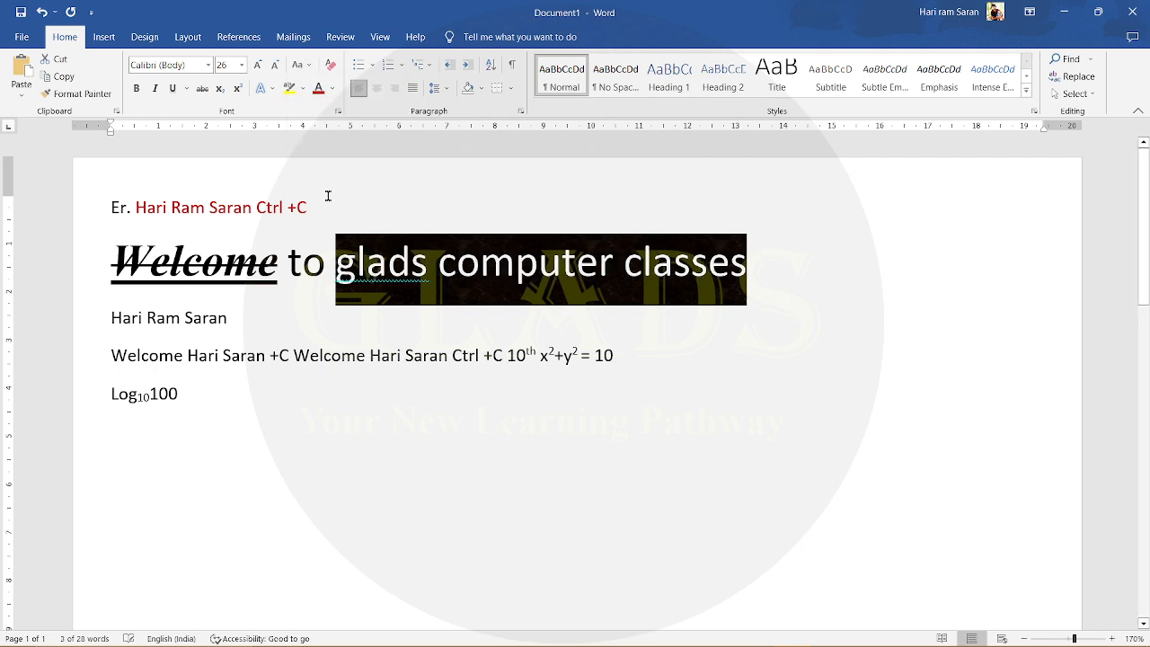
pyautogui.click(299, 64)
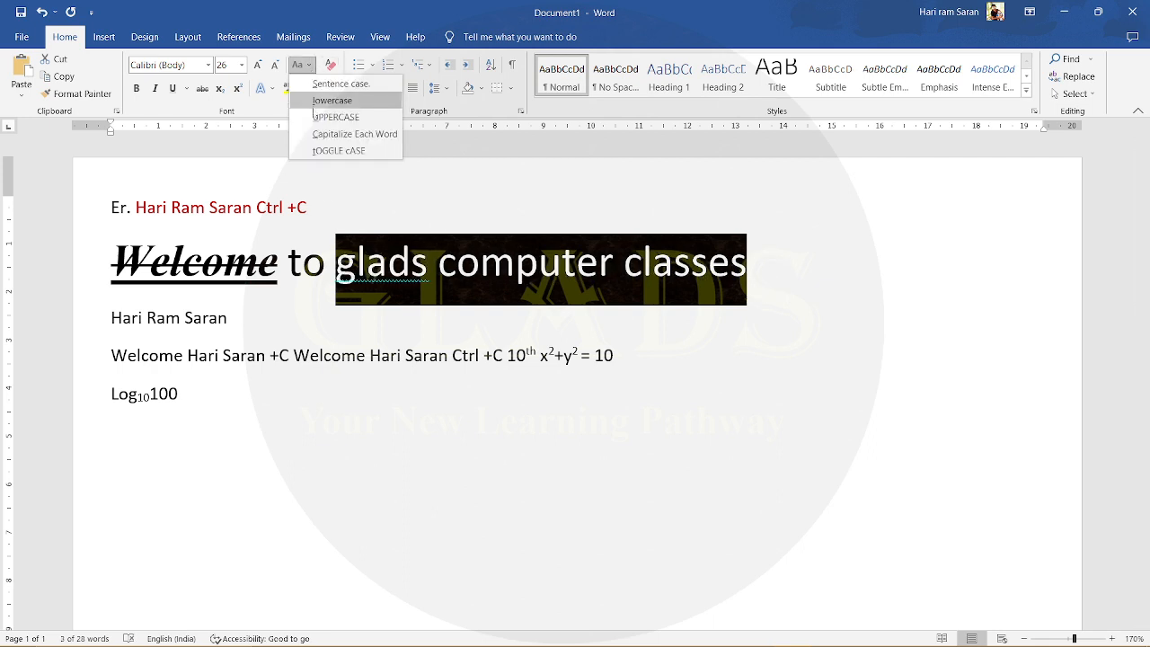
pyautogui.click(316, 117)
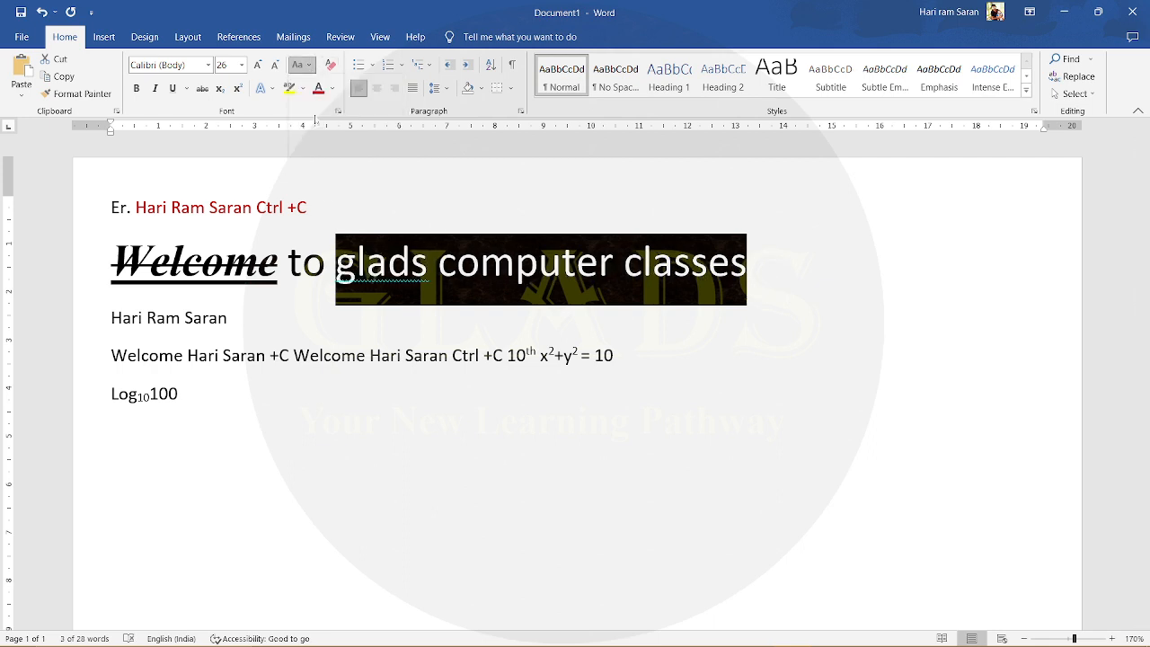
pyautogui.click(299, 65)
pyautogui.click(323, 99)
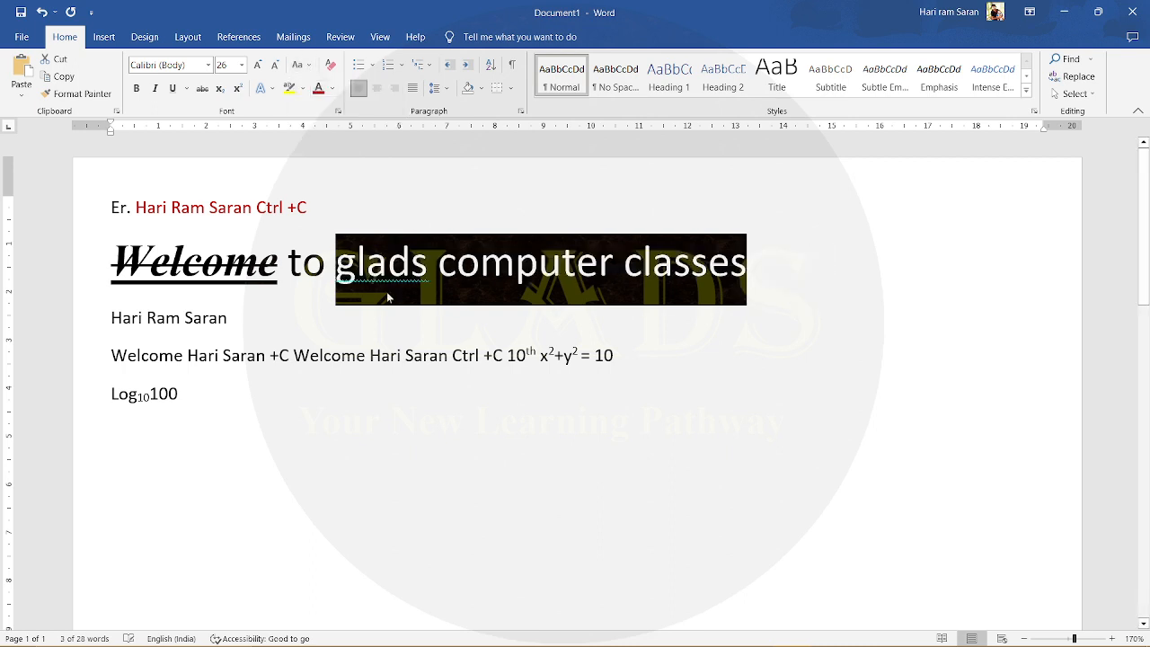
# - Try to apply Sentence case to "glads computer classes" in the second line
pyautogui.click(310, 67)
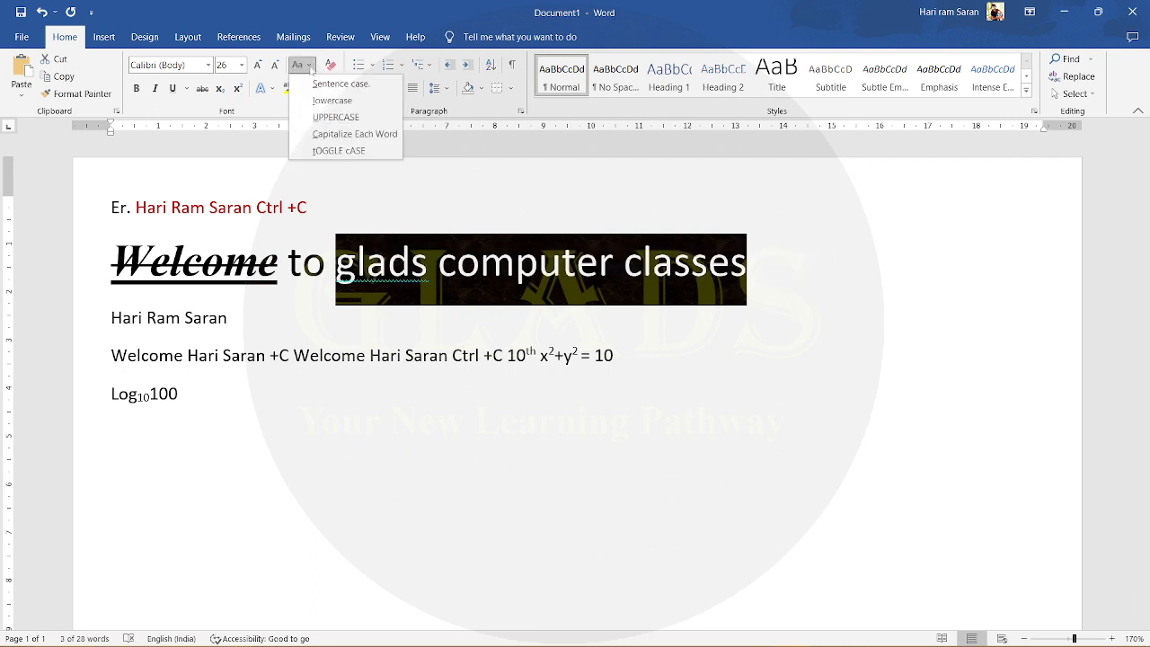
pyautogui.click(310, 66)
pyautogui.click(309, 67)
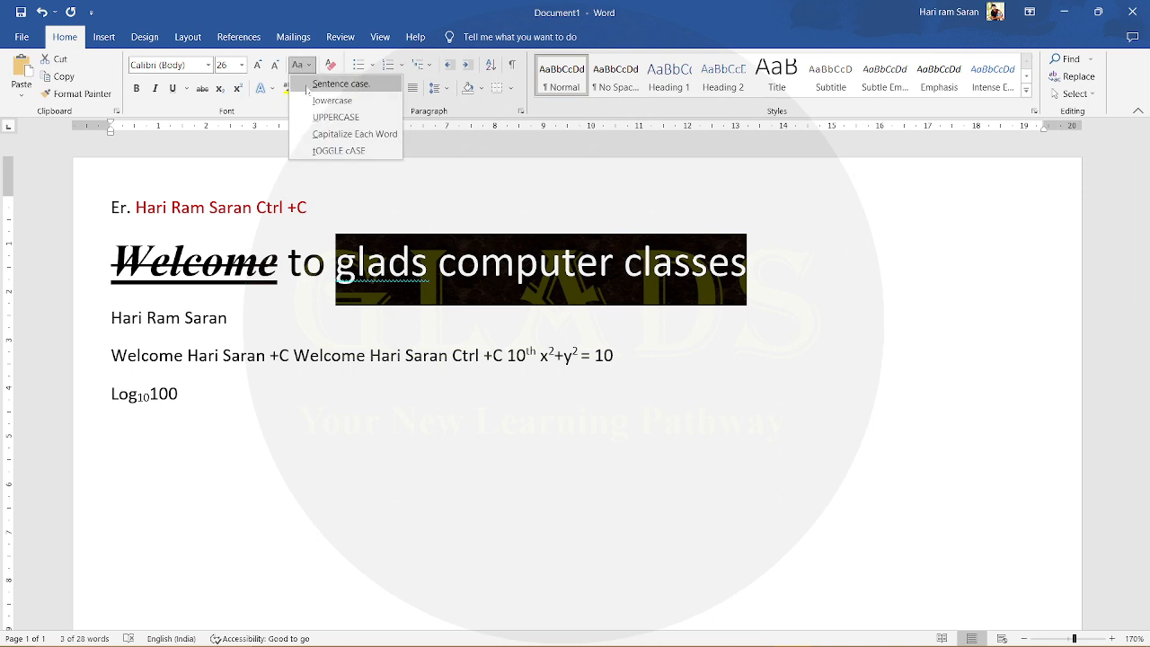
pyautogui.click(309, 99)
pyautogui.click(306, 71)
pyautogui.click(307, 86)
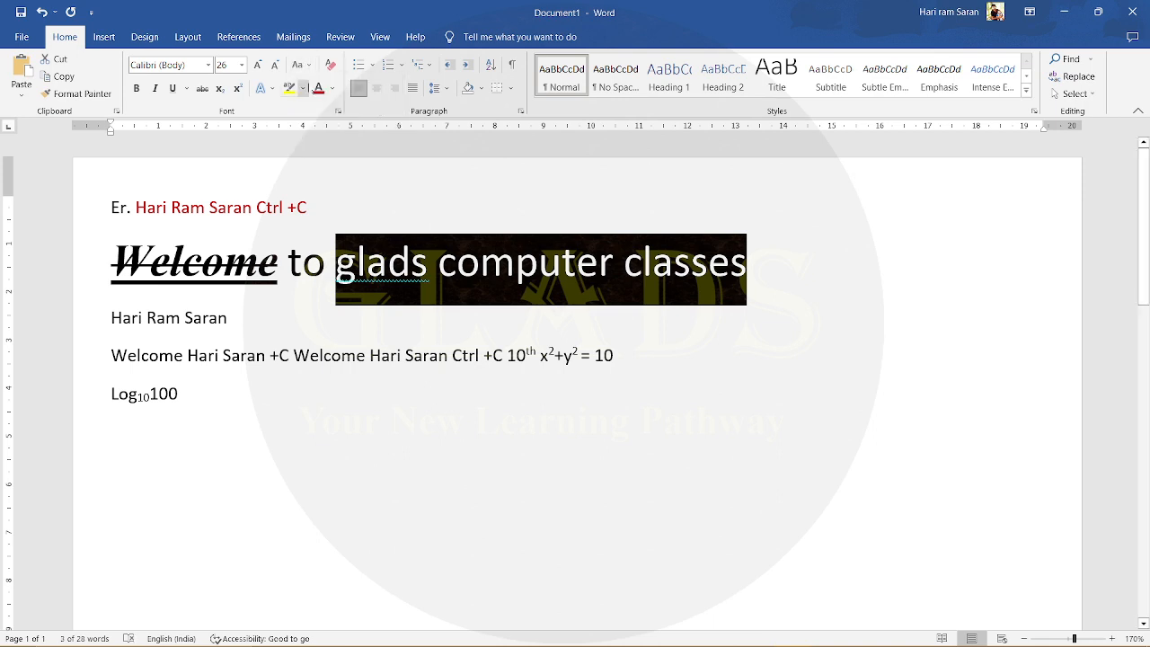
pyautogui.click(309, 66)
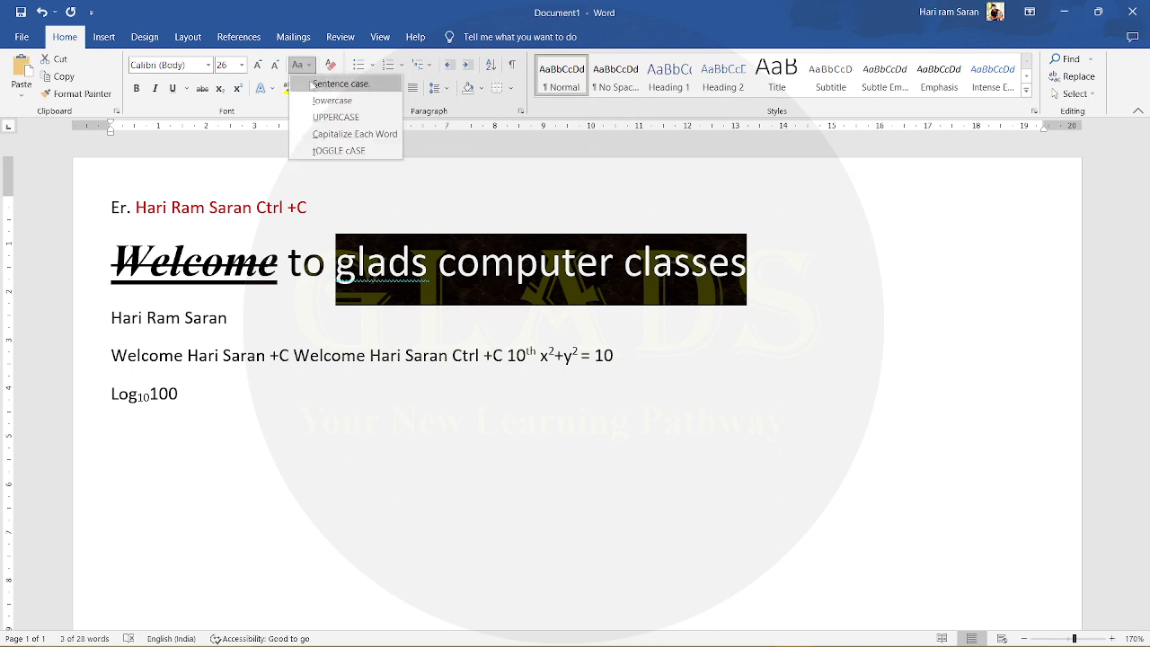
pyautogui.click(310, 85)
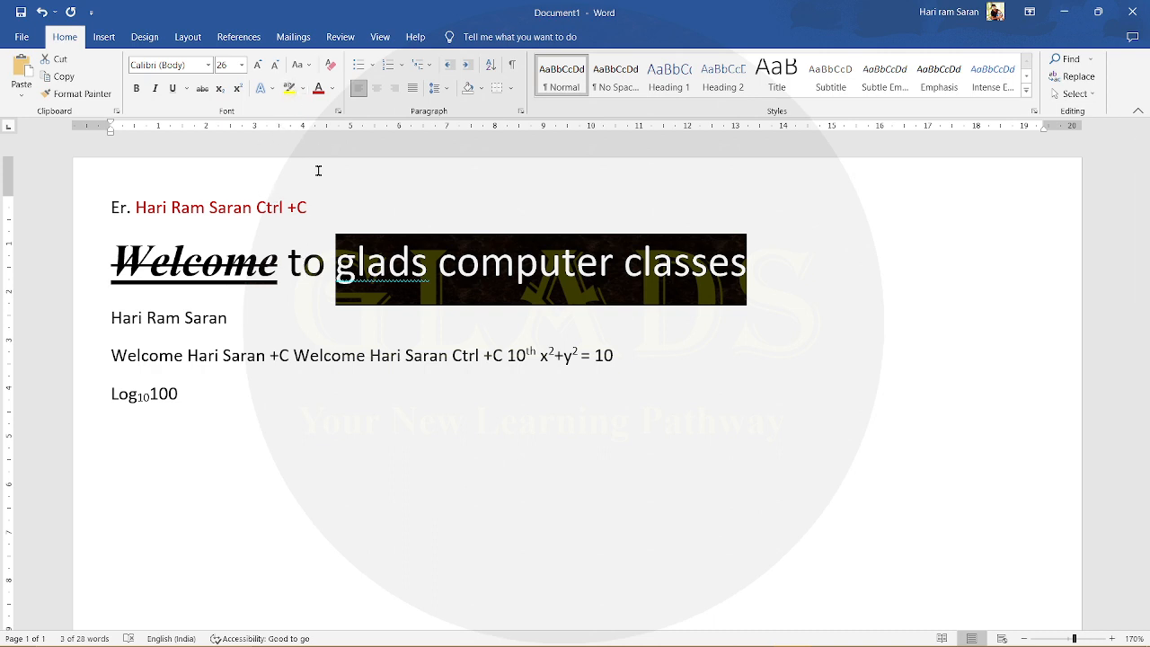
# - Convert the whole fourth line, including the equation, to lowercase and then to Sentence case
pyautogui.click(618, 357)
pyautogui.moveTo(620, 356); pyautogui.dragTo(110, 357)
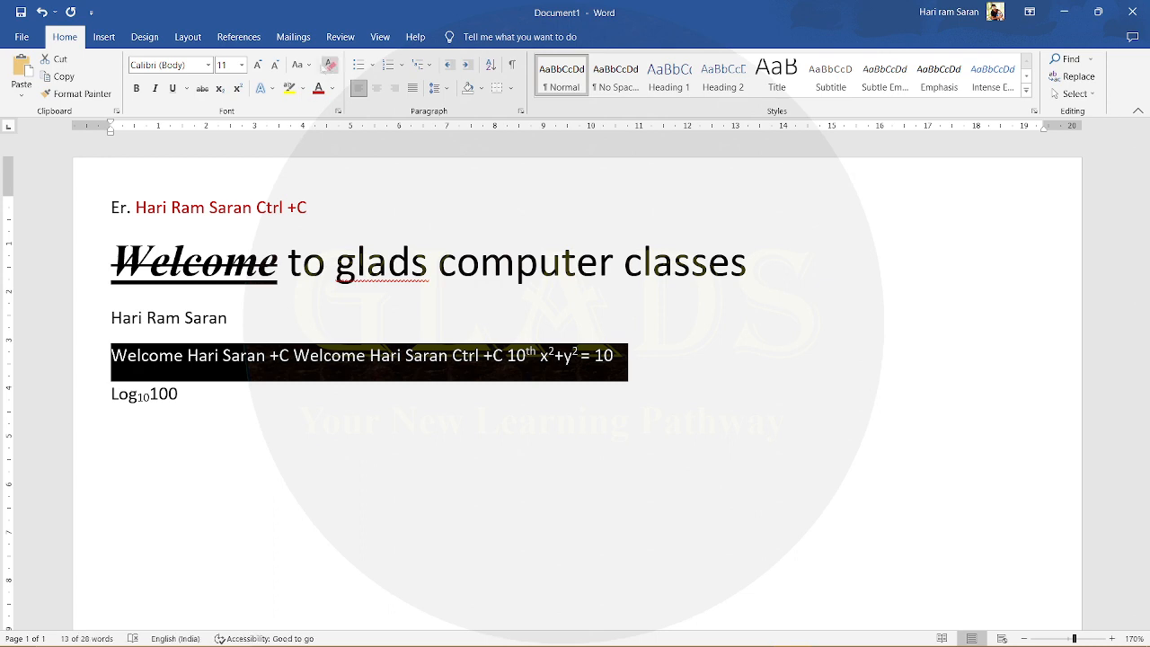
pyautogui.click(309, 66)
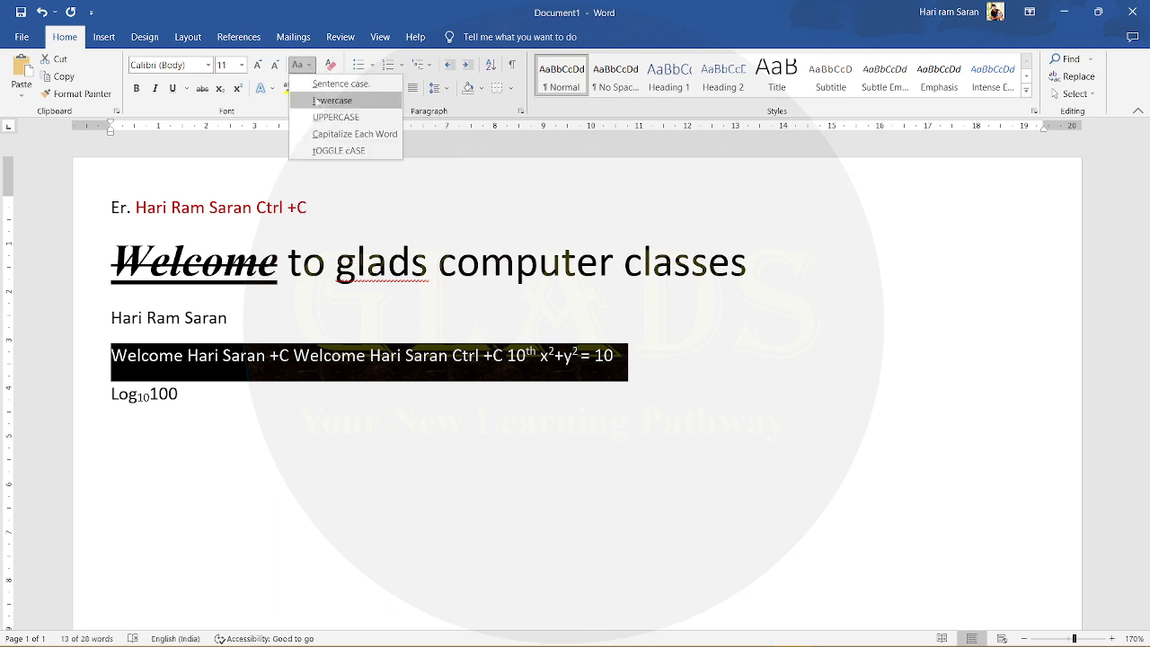
pyautogui.click(319, 98)
pyautogui.click(308, 66)
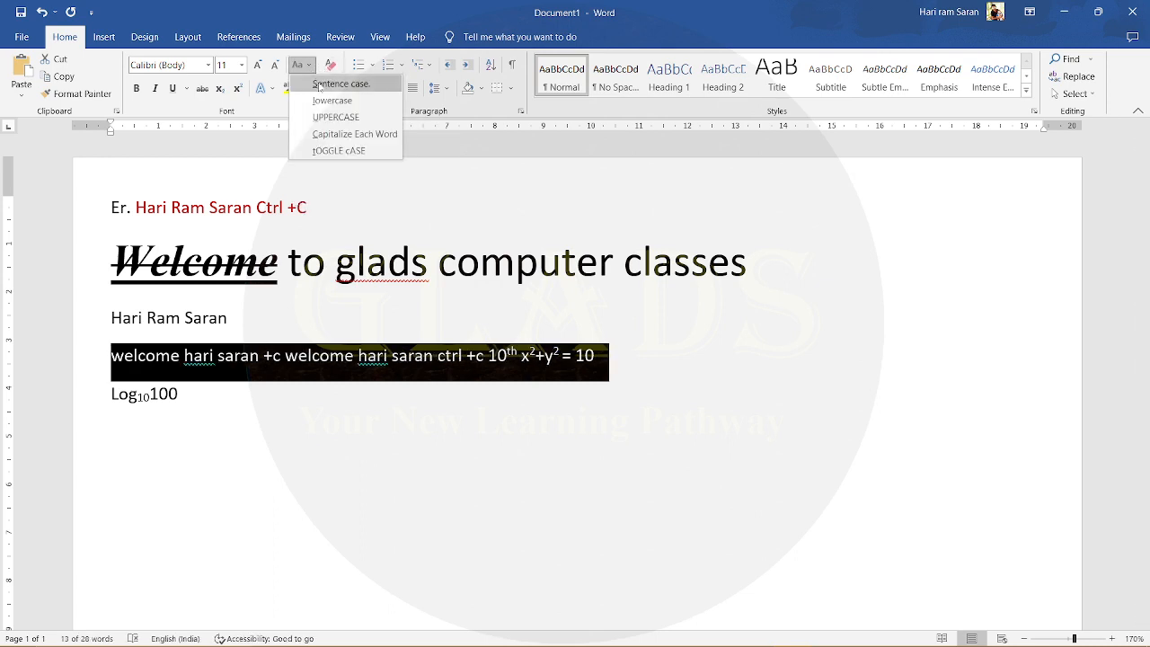
pyautogui.click(320, 83)
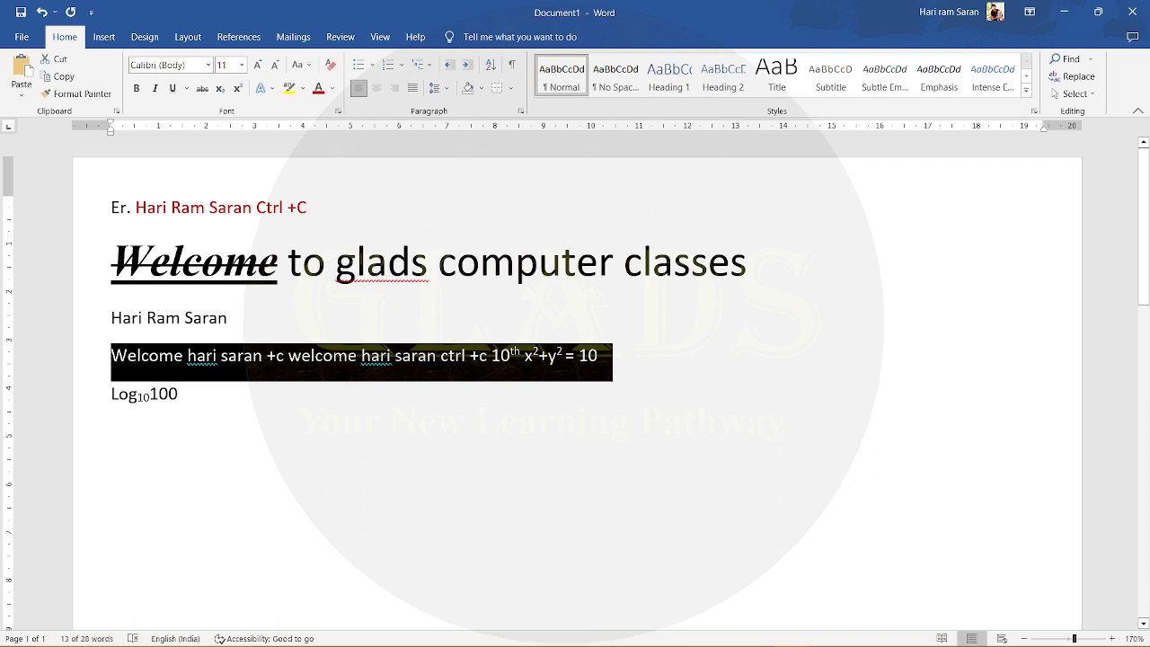
# - Move "glads computer classes" from the second line onto its own line below "Welcome to"
pyautogui.click(125, 361)
pyautogui.moveTo(112, 363); pyautogui.dragTo(119, 362)
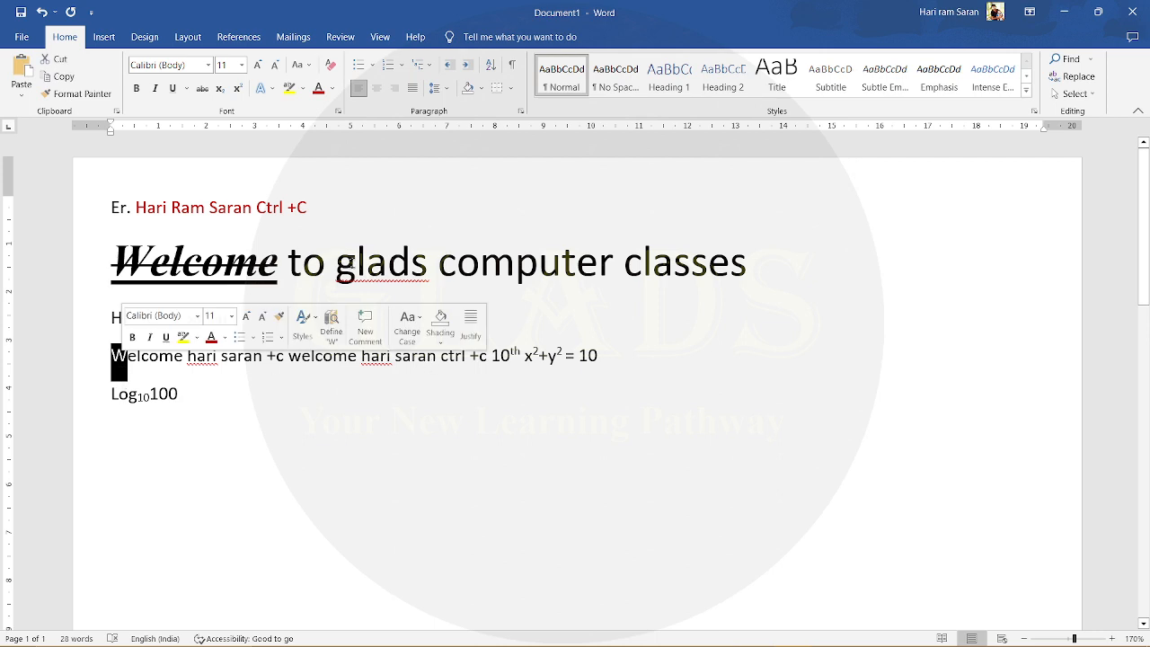
pyautogui.moveTo(338, 262); pyautogui.dragTo(742, 265)
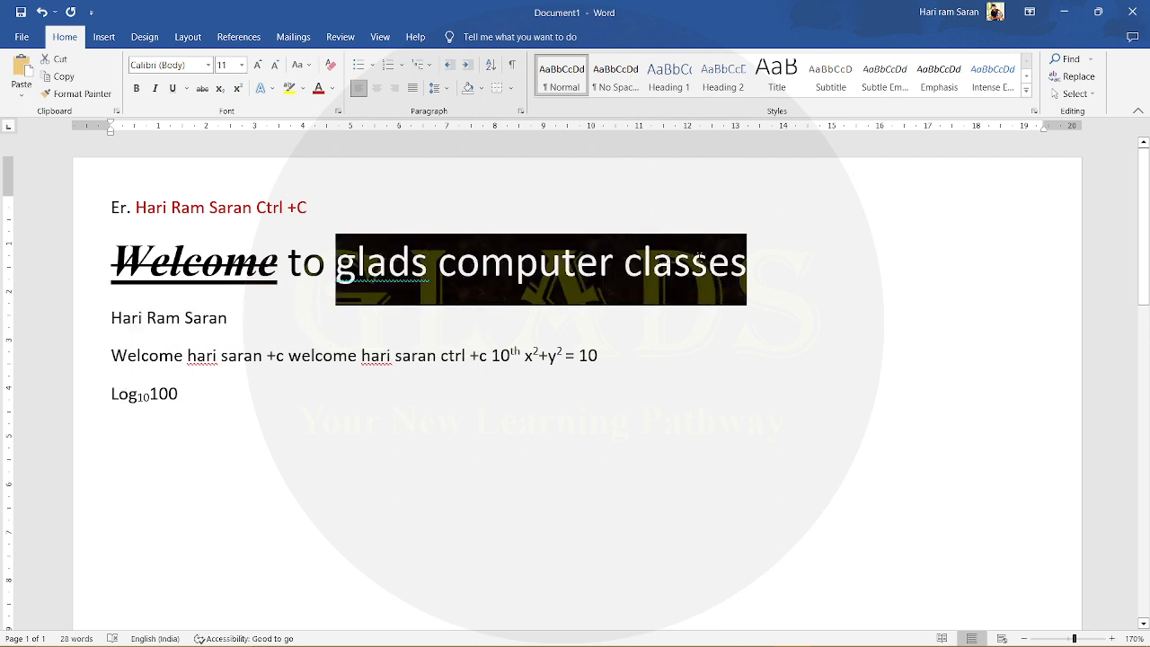
pyautogui.click(340, 274)
pyautogui.press('Return')
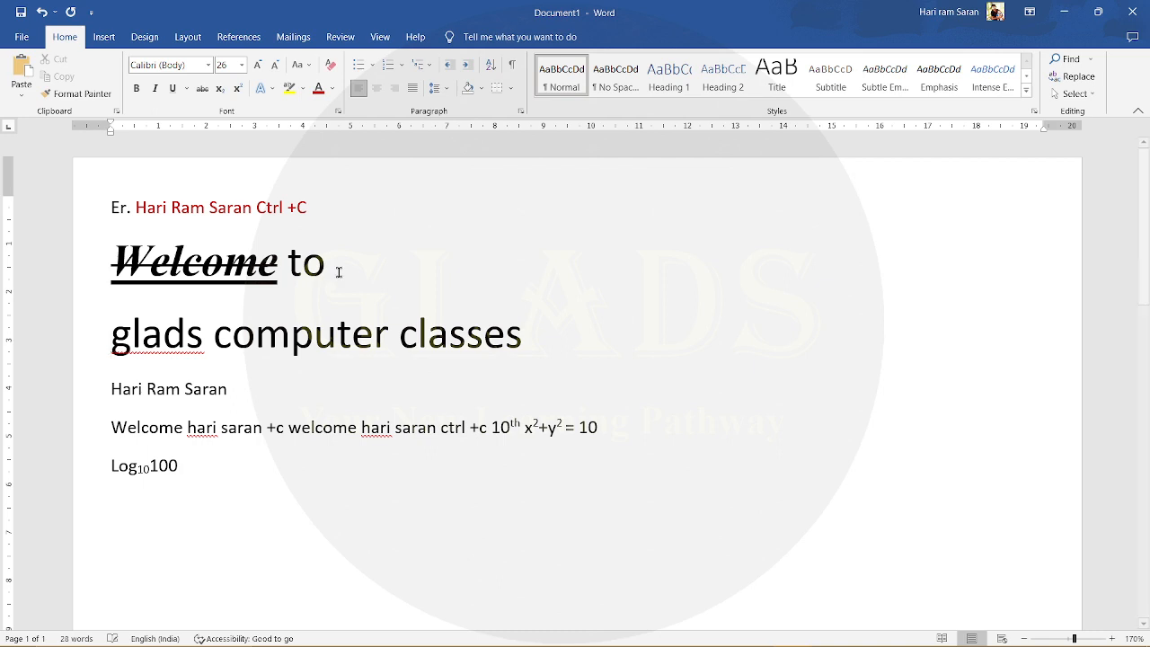
# - Apply Sentence case to the whole "glads computer classes" line
pyautogui.tripleClick(337, 338)
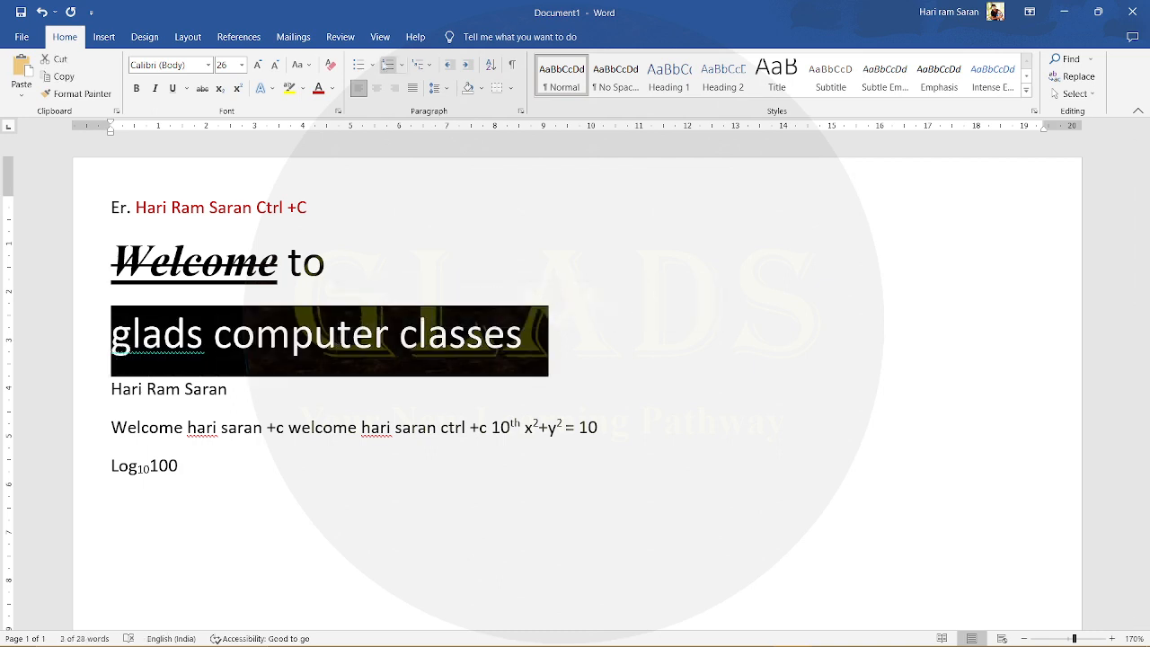
pyautogui.click(297, 65)
pyautogui.click(328, 81)
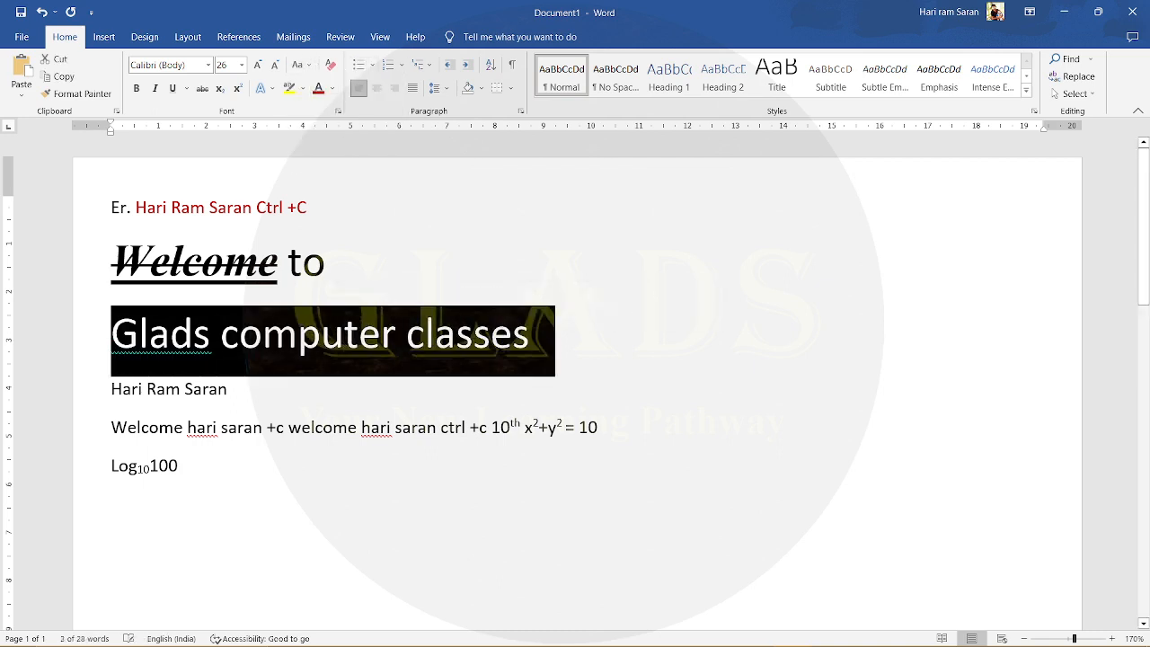
# - Change the "Glads computer classes" line to Capitalize Each Word
pyautogui.click(309, 66)
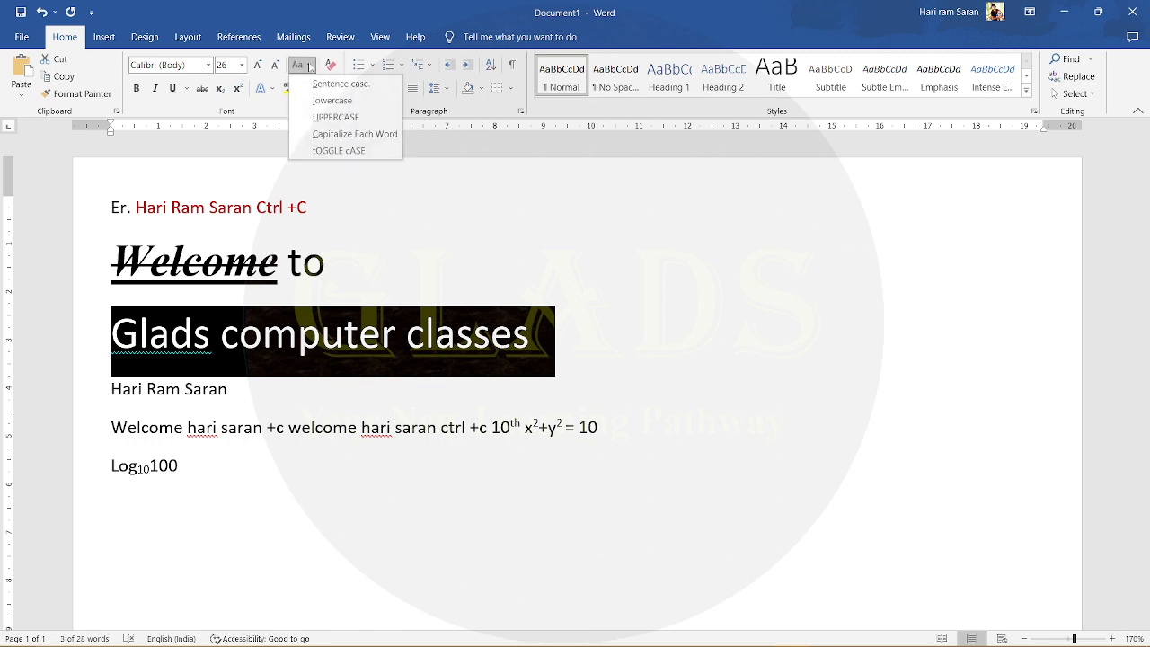
pyautogui.click(324, 135)
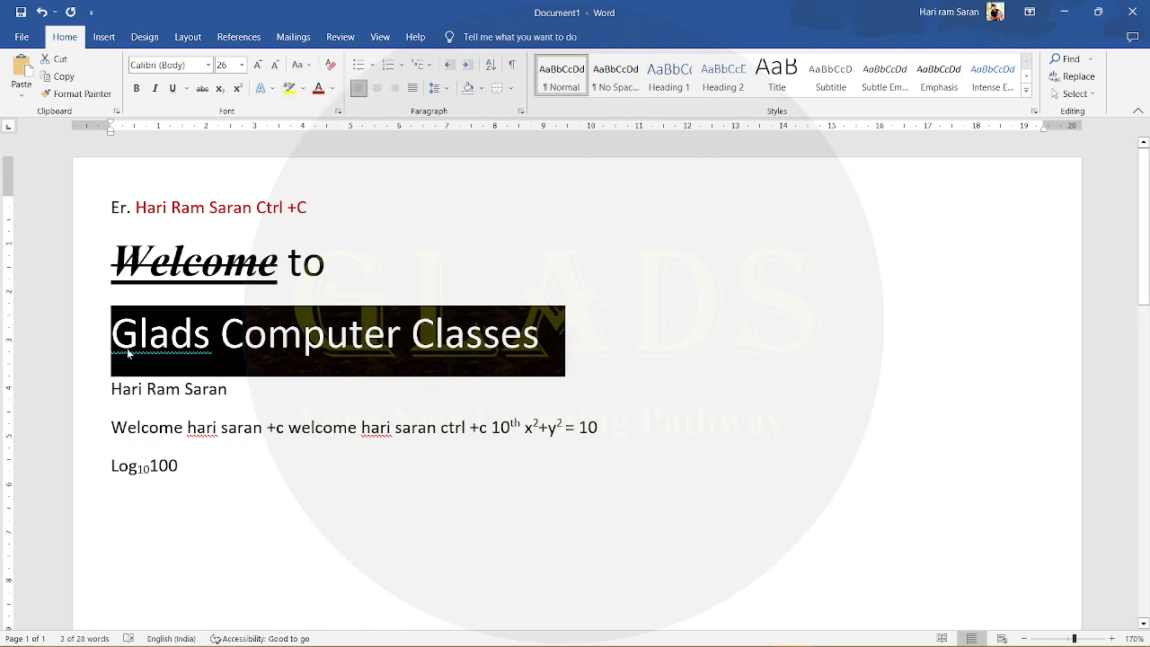
pyautogui.click(221, 330)
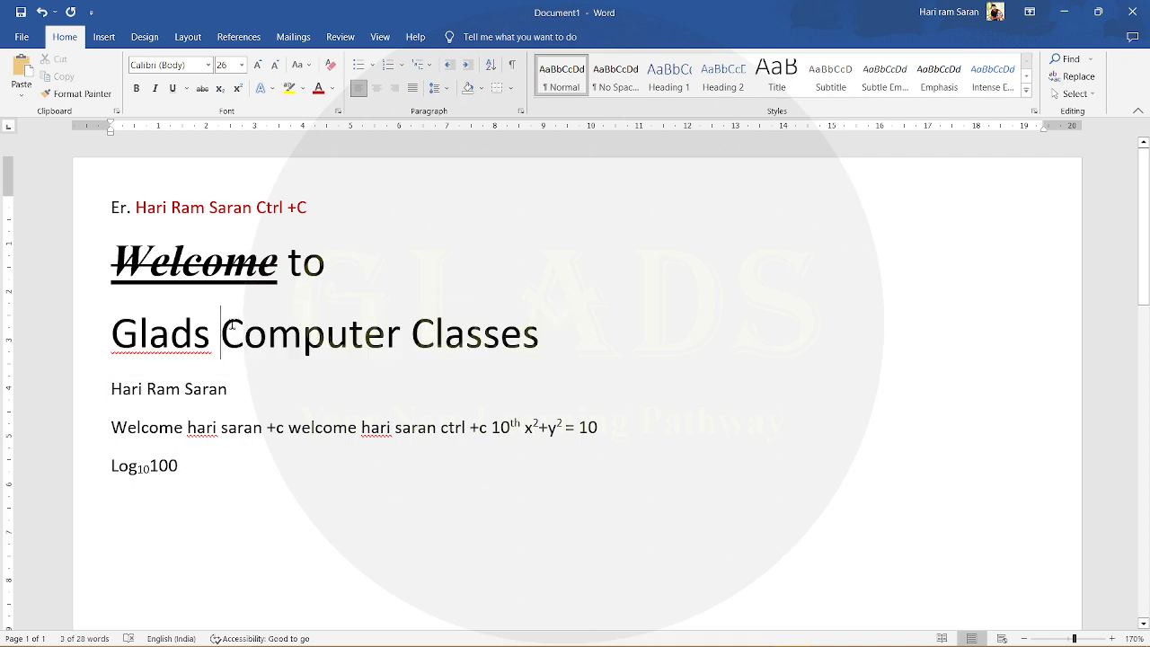
pyautogui.click(247, 331)
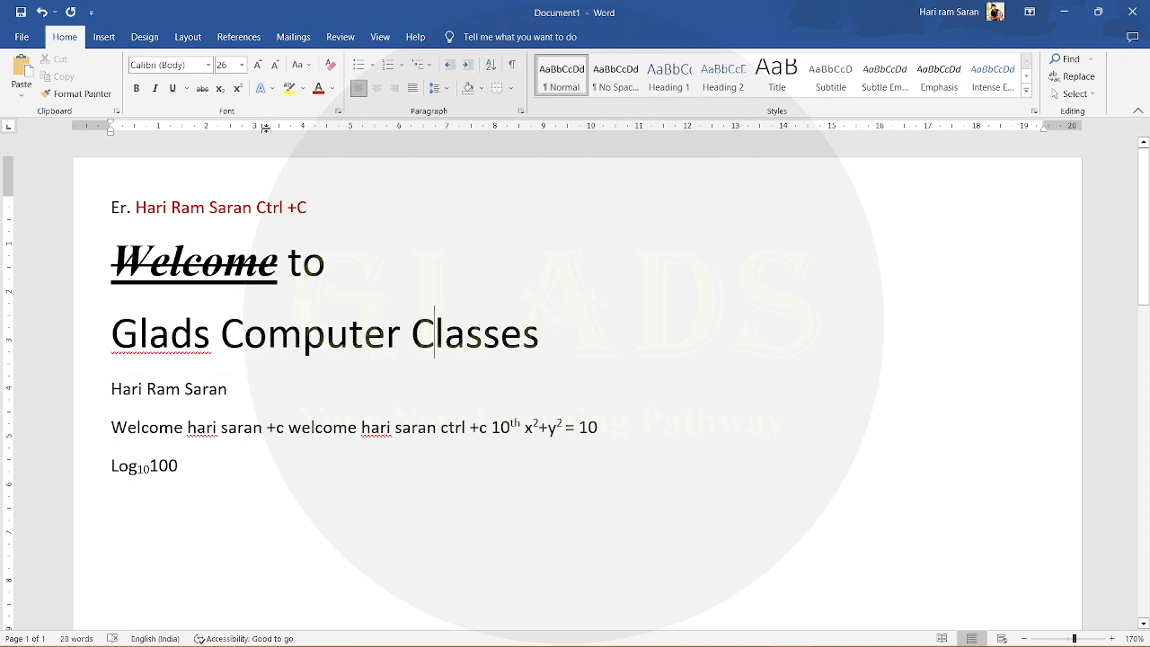
# - Apply tOGGLE cASE to the whole "Glads Computer Classes" line
pyautogui.tripleClick(365, 321)
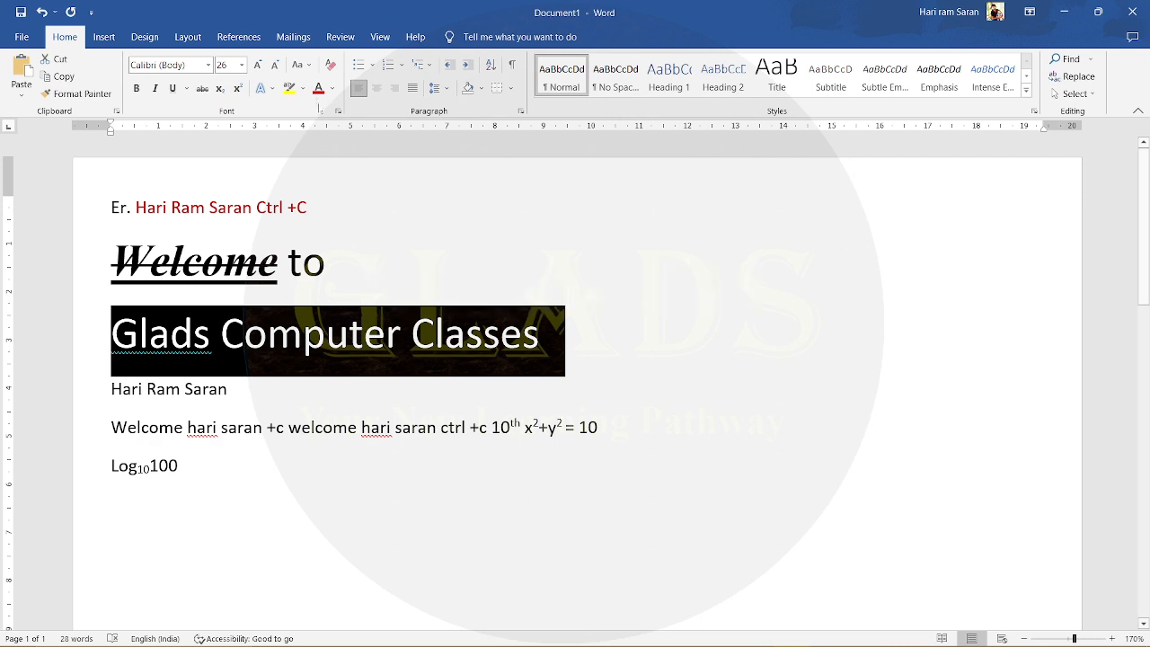
pyautogui.click(309, 67)
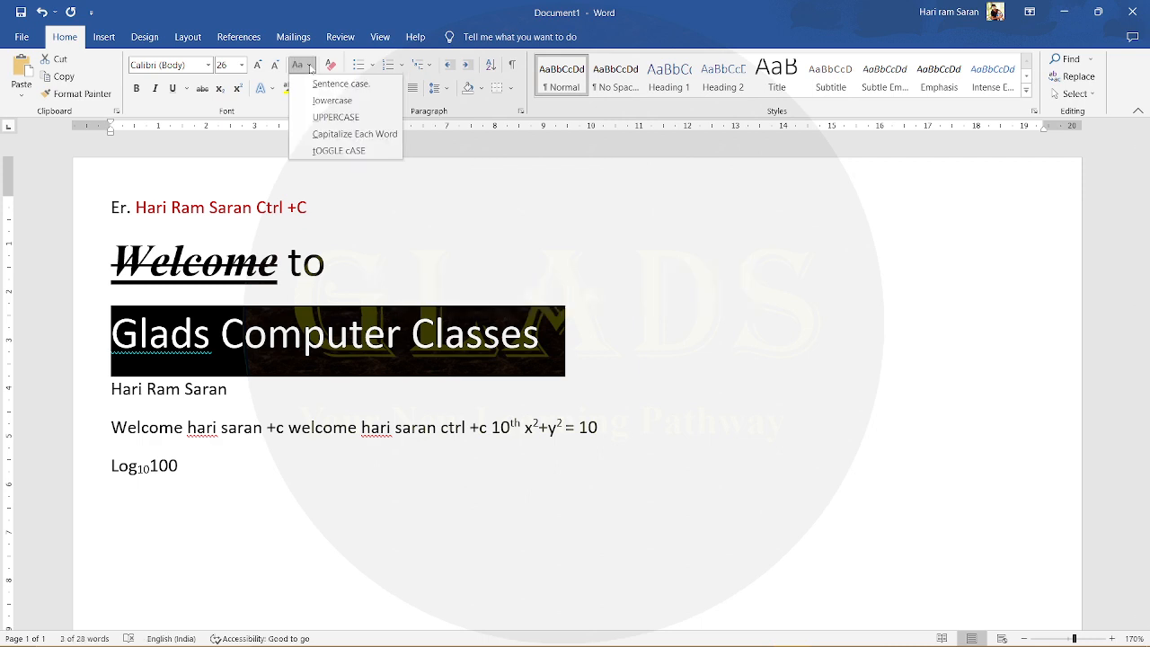
pyautogui.click(339, 150)
pyautogui.click(176, 339)
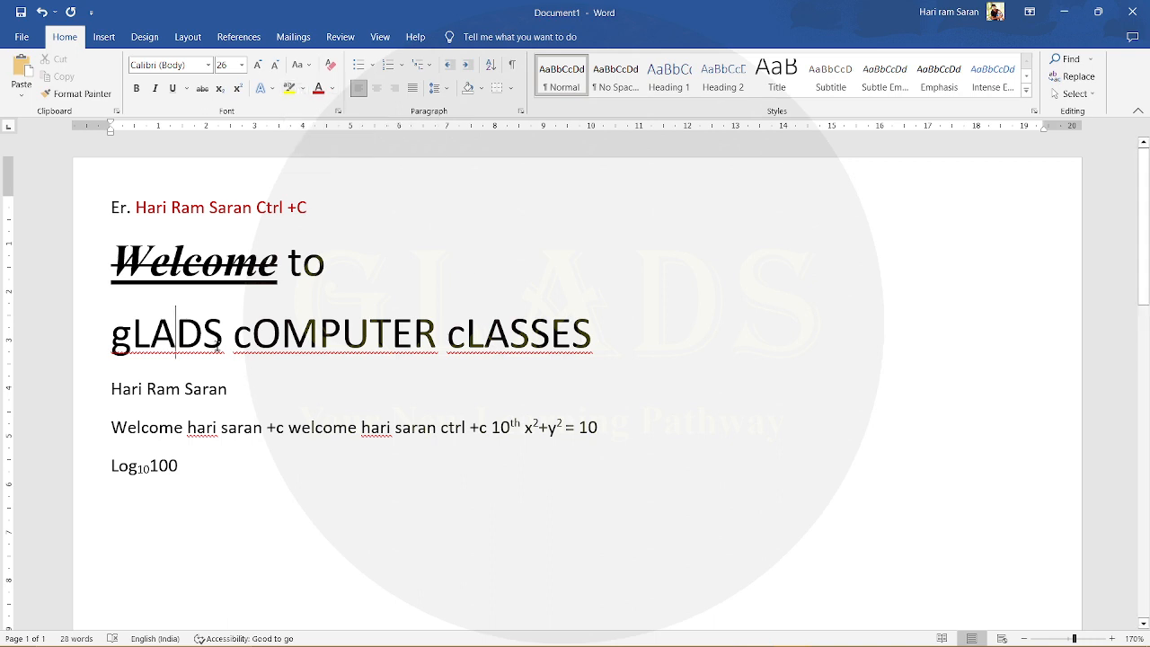
# - Highlight the "gLADS cOMPUTER cLASSES" line in yellow
pyautogui.tripleClick(220, 341)
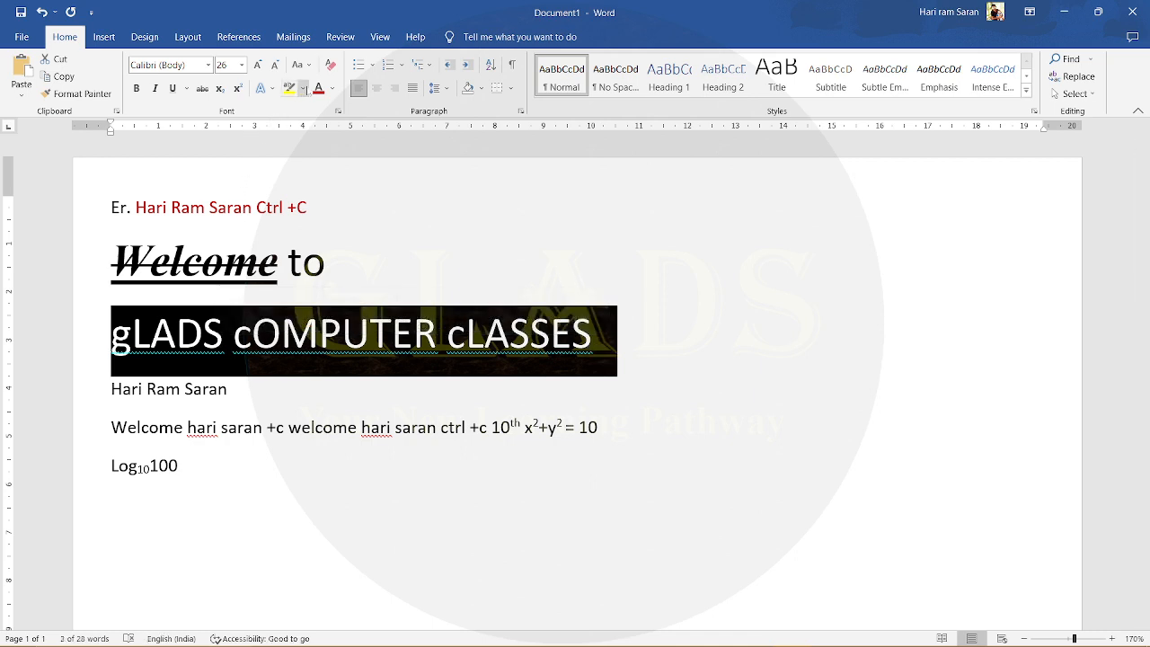
pyautogui.click(303, 88)
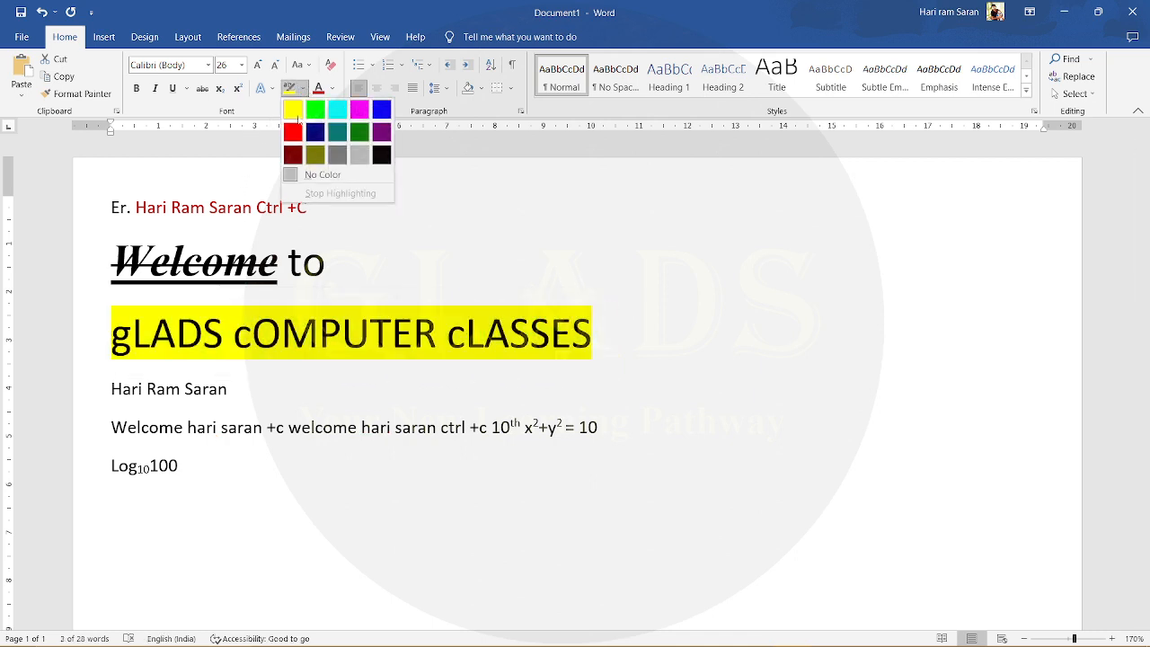
pyautogui.click(296, 113)
pyautogui.press('Right')
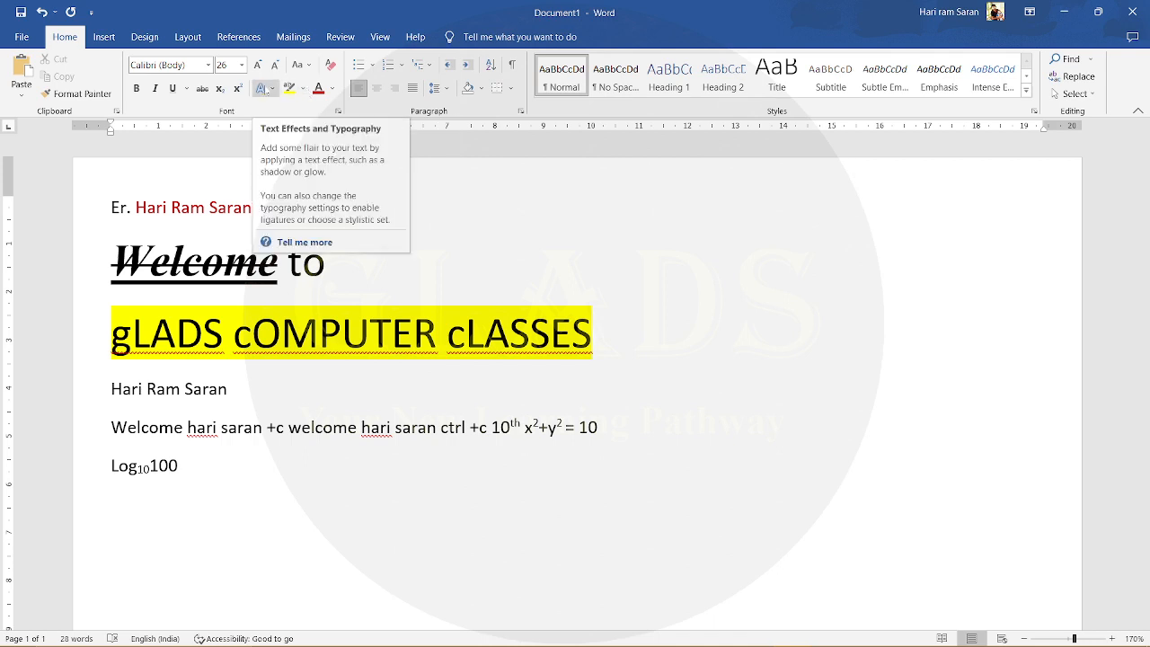
# - Apply the white-filled, blue-outlined text effect from the second row of presets to the "gLADS cOMPUTER cLASSES" line
pyautogui.click(271, 91)
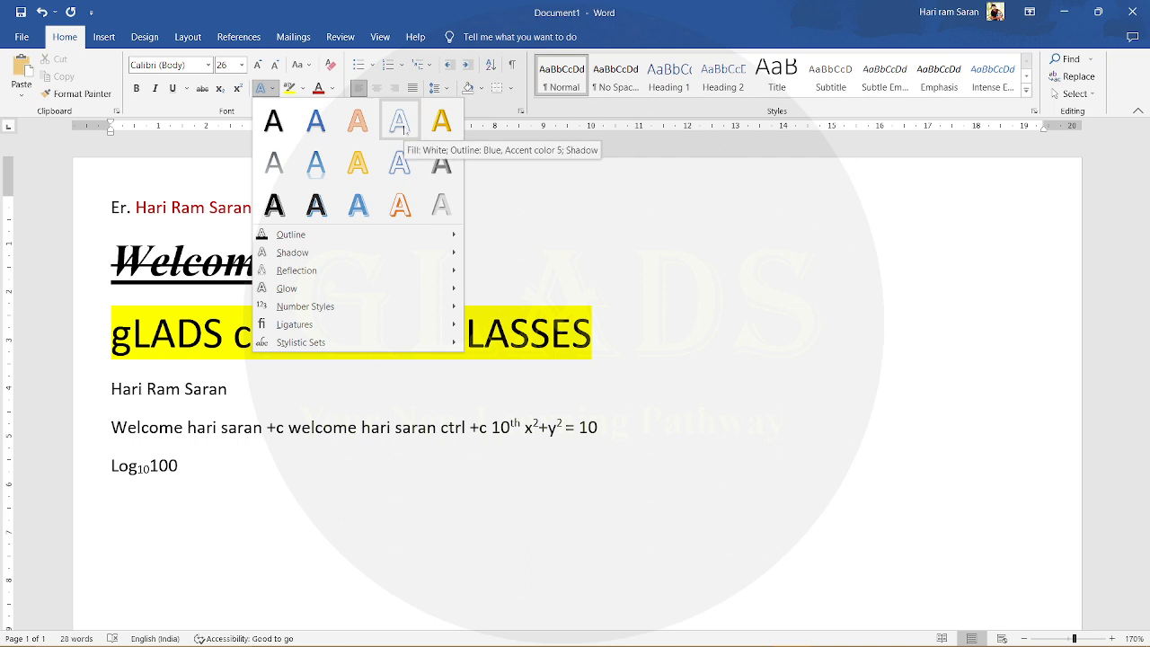
pyautogui.click(160, 337)
pyautogui.tripleClick(160, 337)
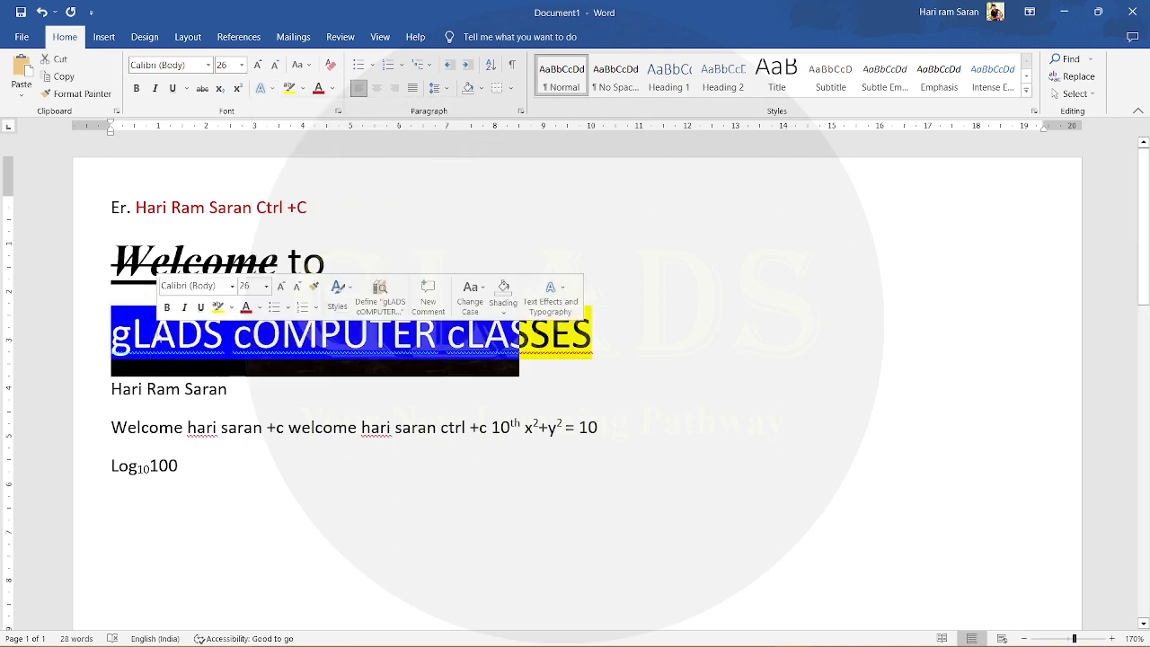
pyautogui.click(271, 92)
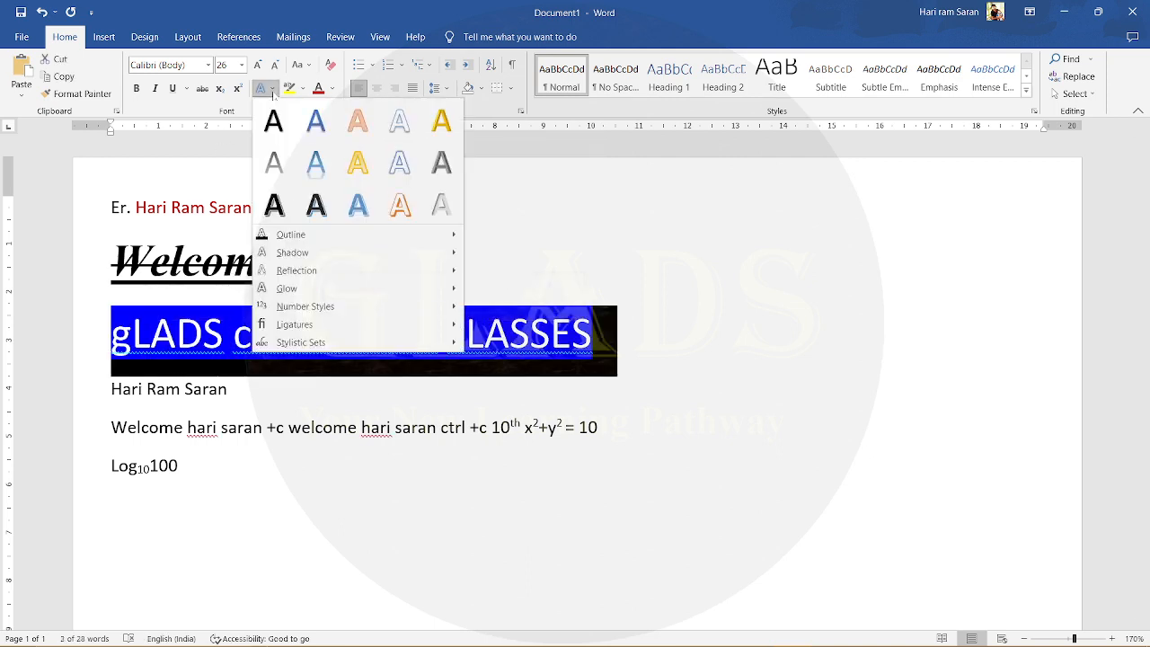
pyautogui.click(399, 163)
pyautogui.click(653, 372)
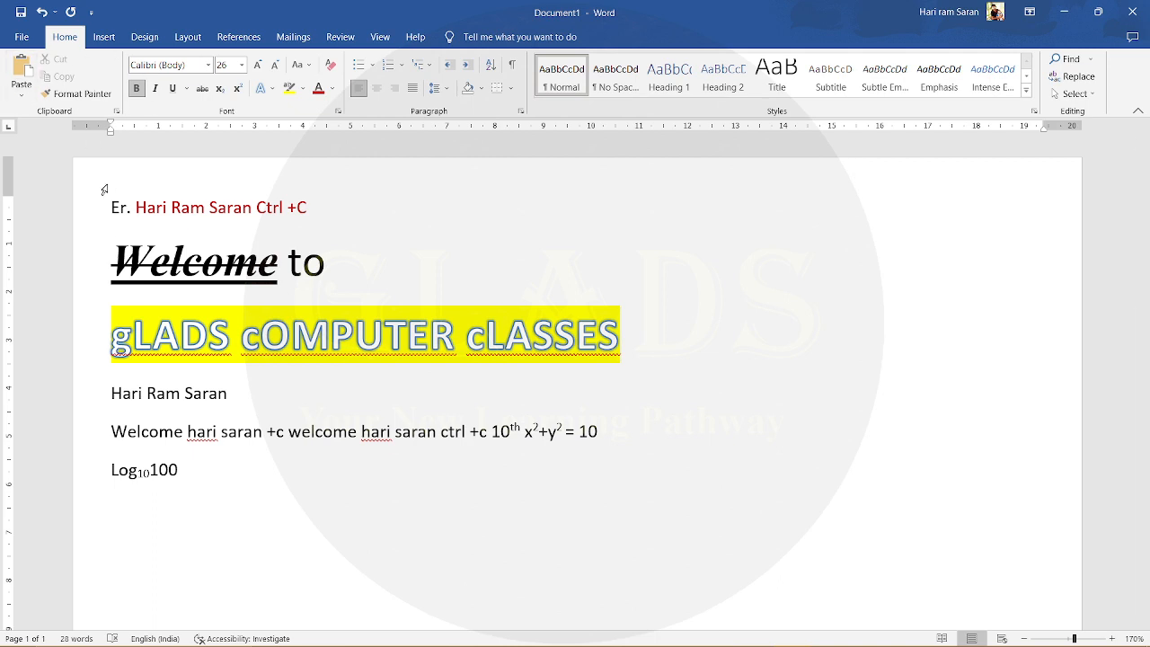
# - Clear all formatting from the first red word after "Er." in the first line
pyautogui.doubleClick(163, 212)
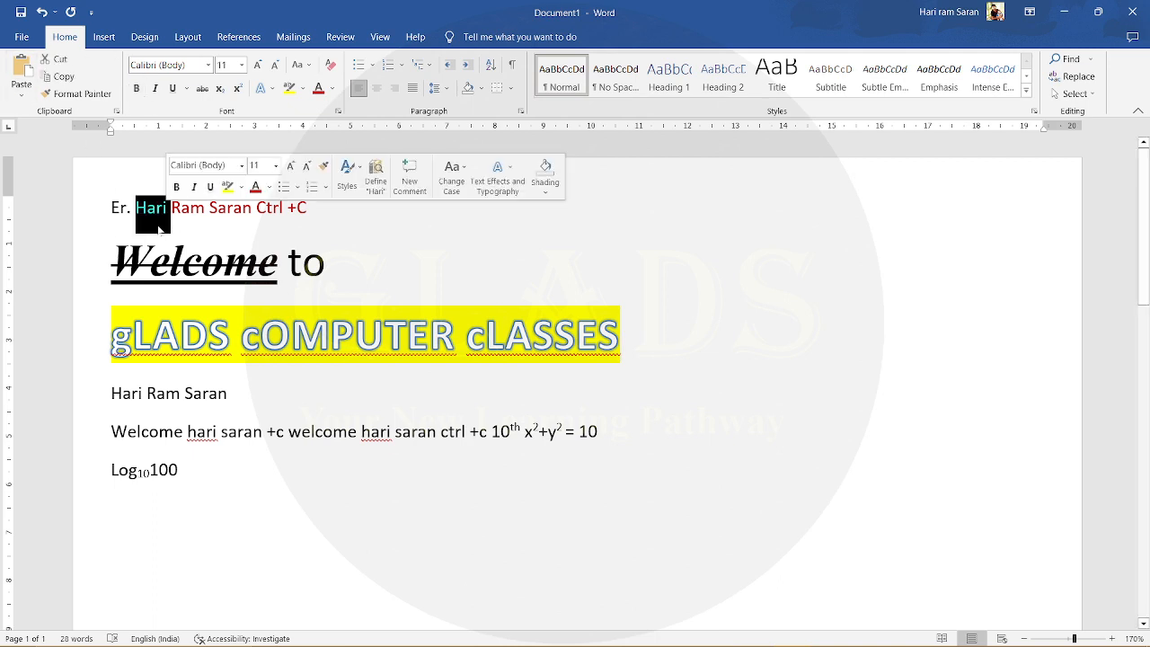
pyautogui.doubleClick(155, 216)
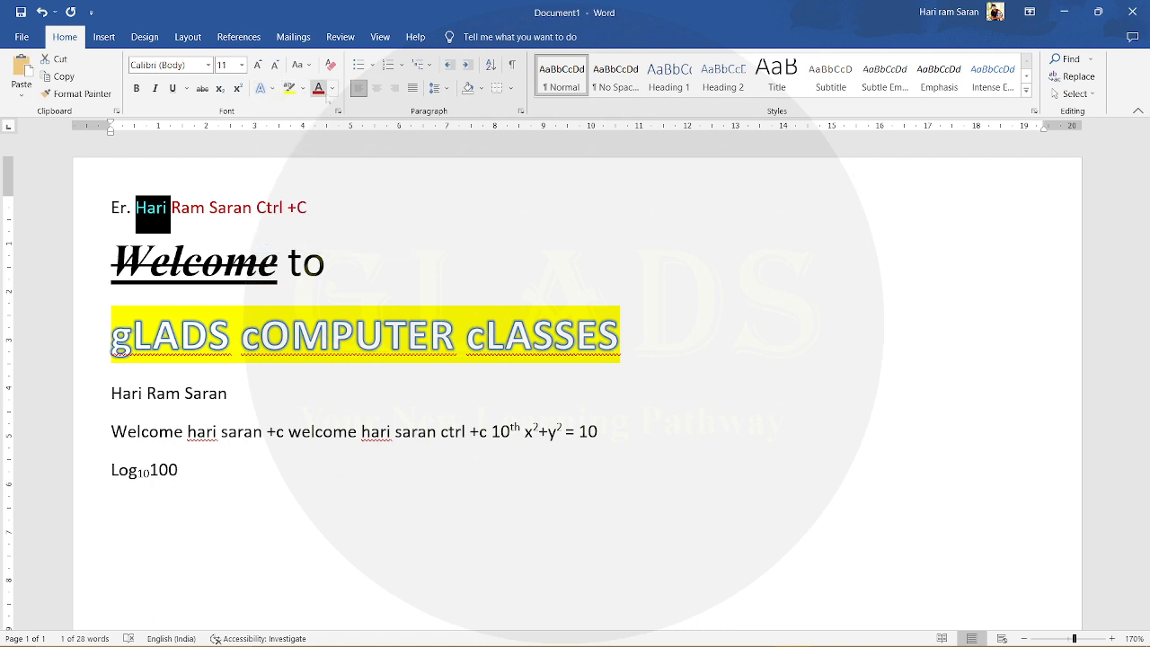
pyautogui.click(331, 68)
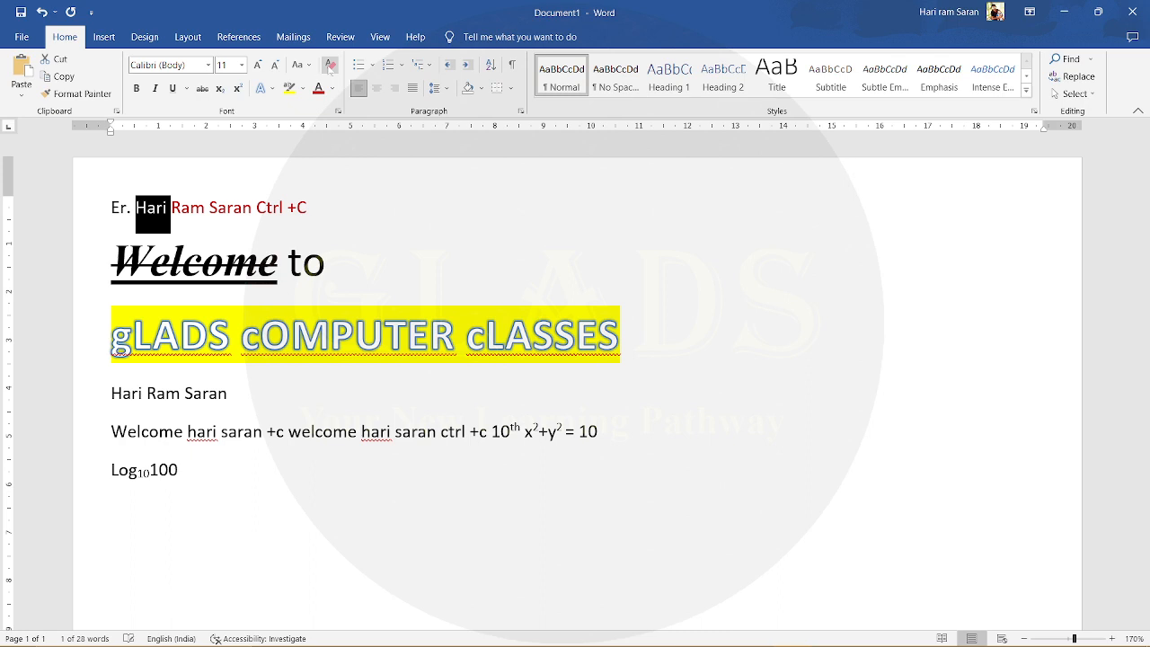
# - Clear all formatting from the highlighted "gLADS cOMPUTER cLASSES" line
pyautogui.tripleClick(157, 331)
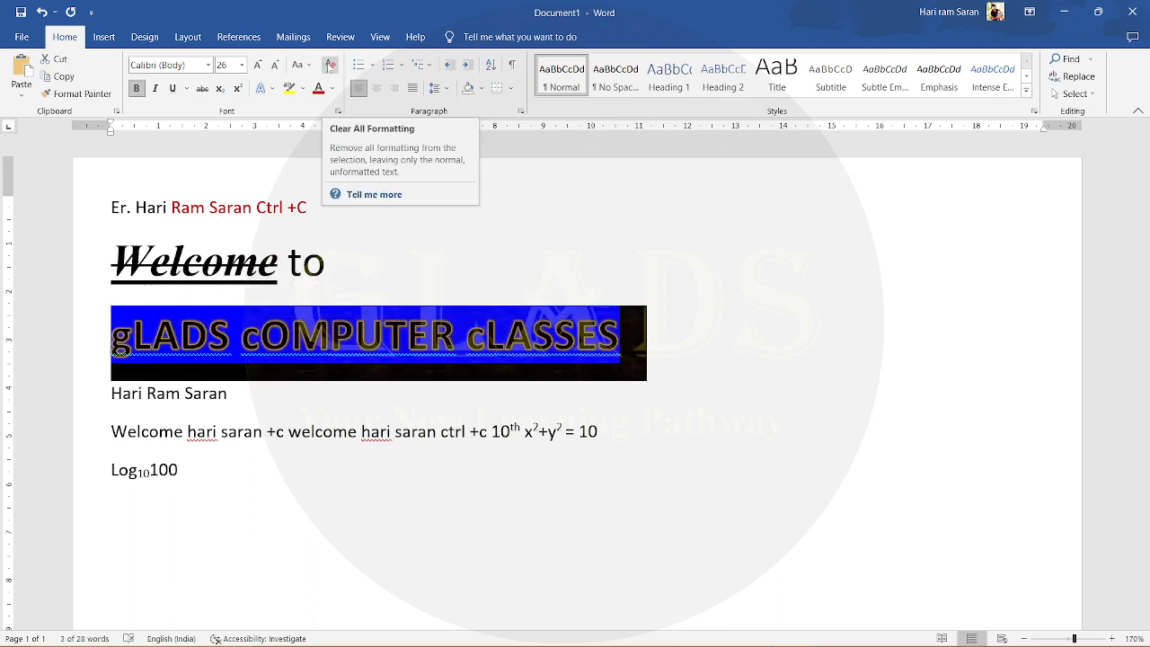
pyautogui.click(331, 65)
pyautogui.click(307, 296)
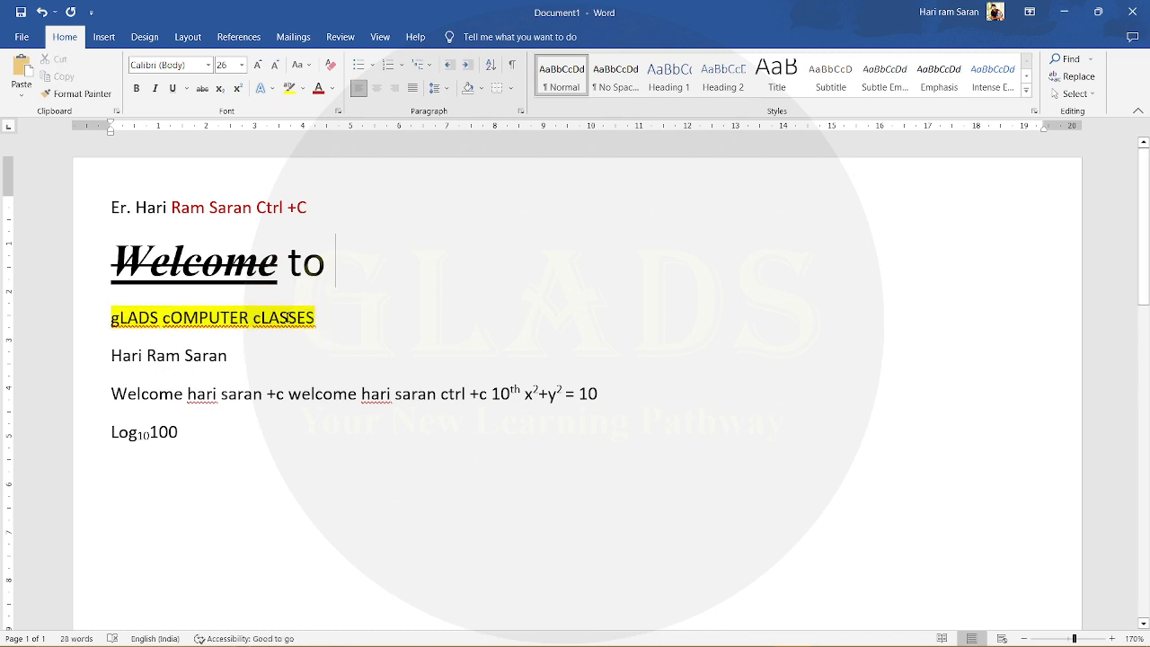
pyautogui.click(288, 318)
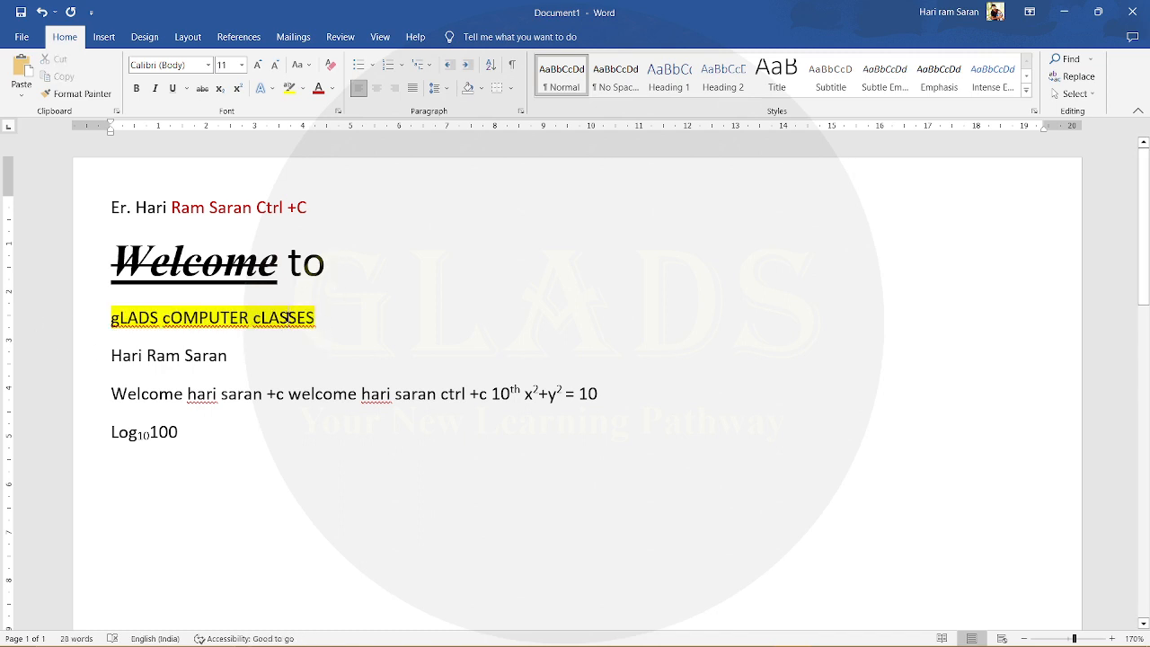